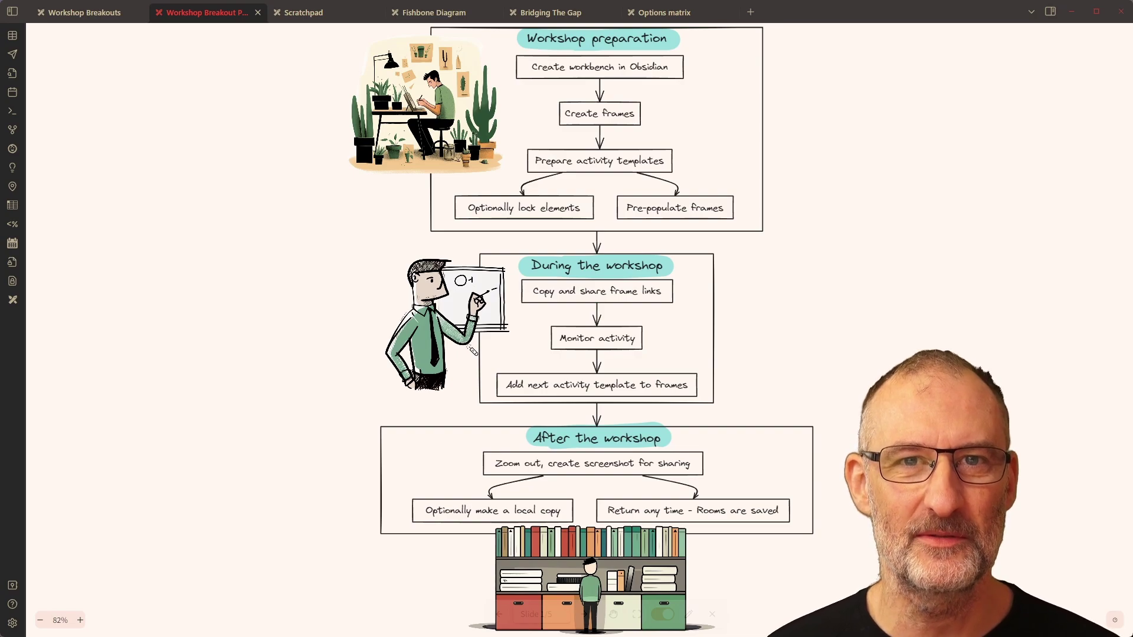
Trace the preparation, during and after workshop stages with the laser, then go to Workshop Breakouts
drag(509, 40, 673, 53)
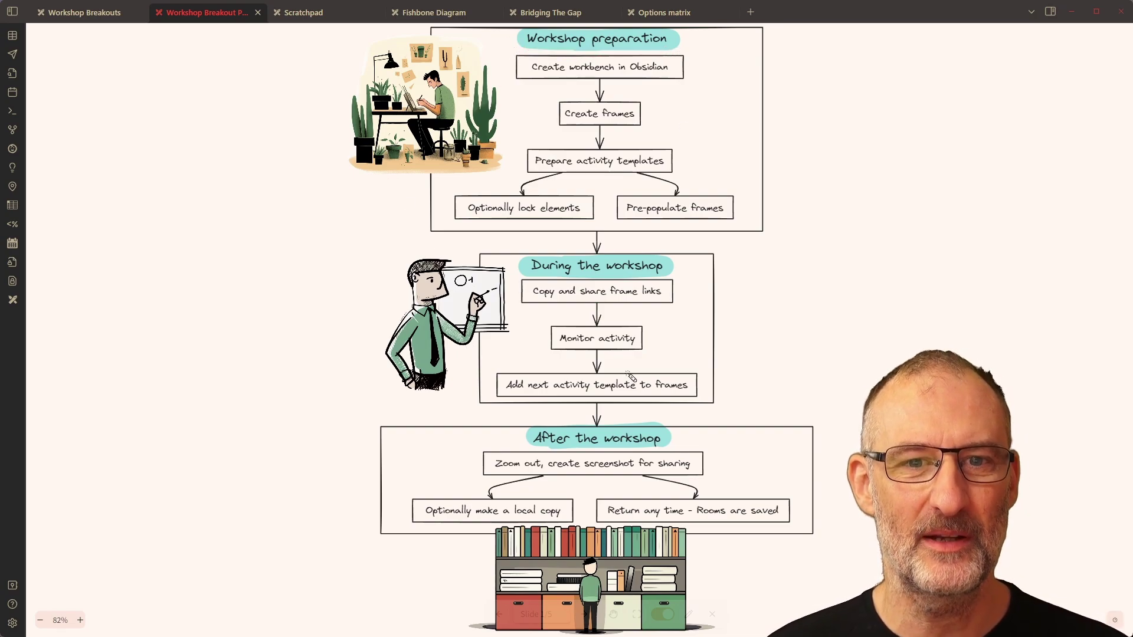
mouse_move(512, 276)
mouse_down()
mouse_move(674, 282)
mouse_move(715, 269)
mouse_up()
mouse_move(596, 630)
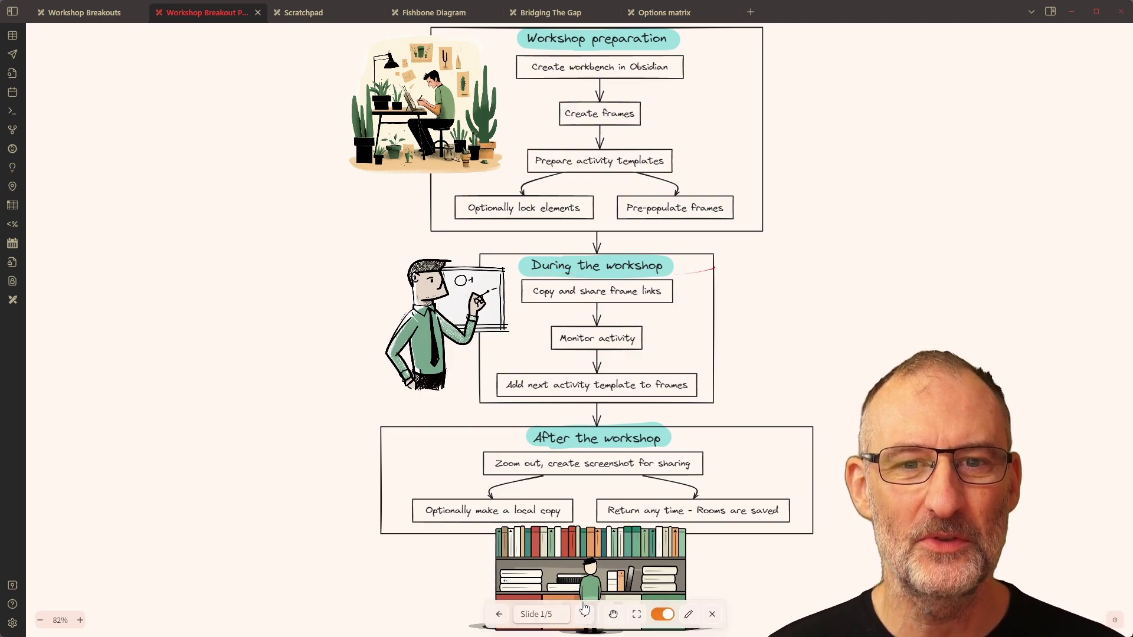
drag(531, 447, 685, 436)
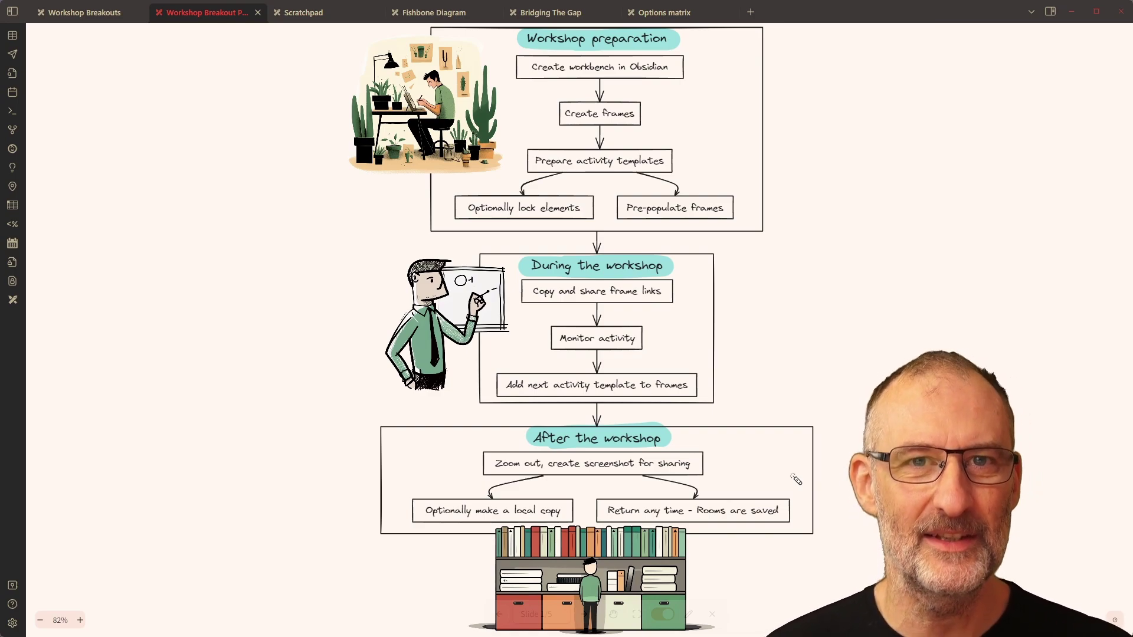
click(88, 14)
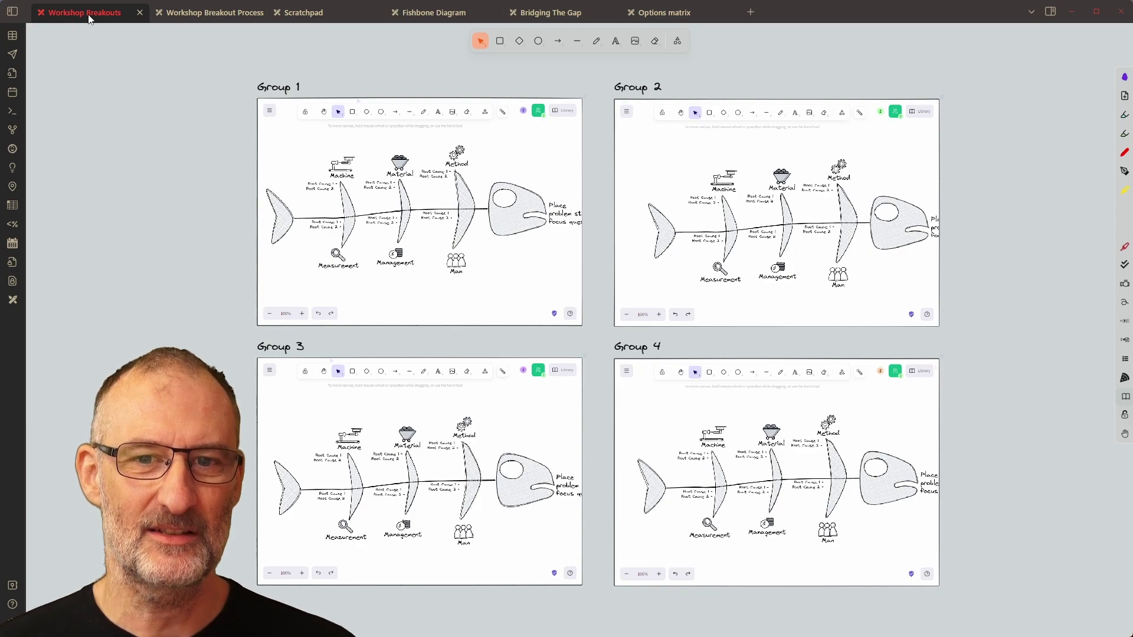
Survey the four group boards and template frames, then bring up the Chrome window
scroll(275, 340, down, 5)
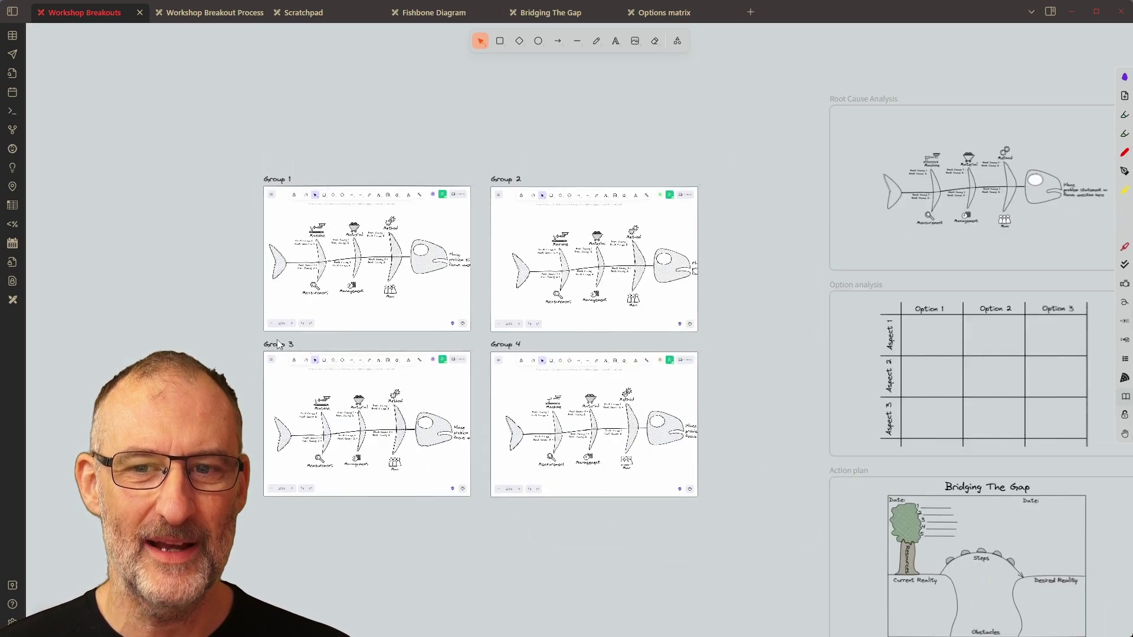
drag(769, 425, 672, 377)
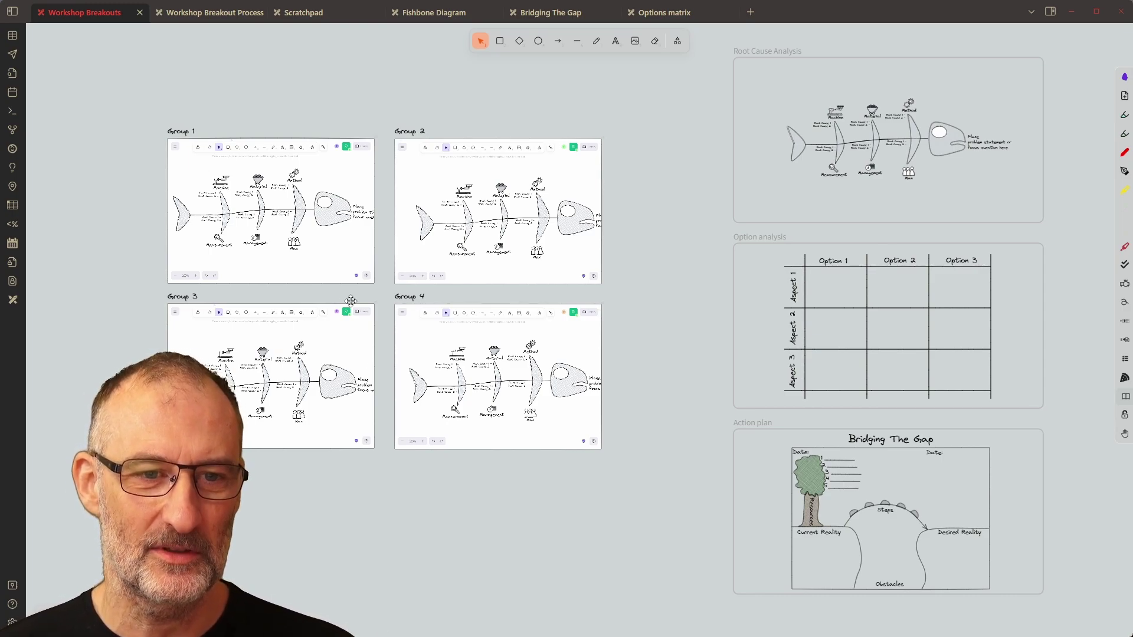
drag(218, 526, 708, 541)
scroll(720, 568, down, 3)
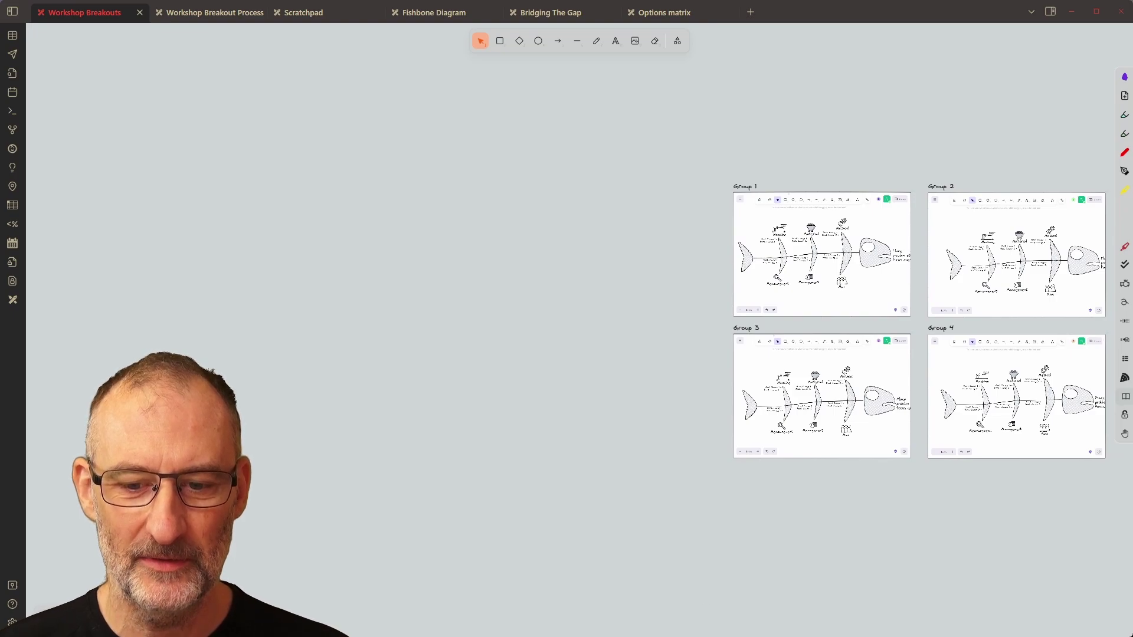
key(alt+Tab)
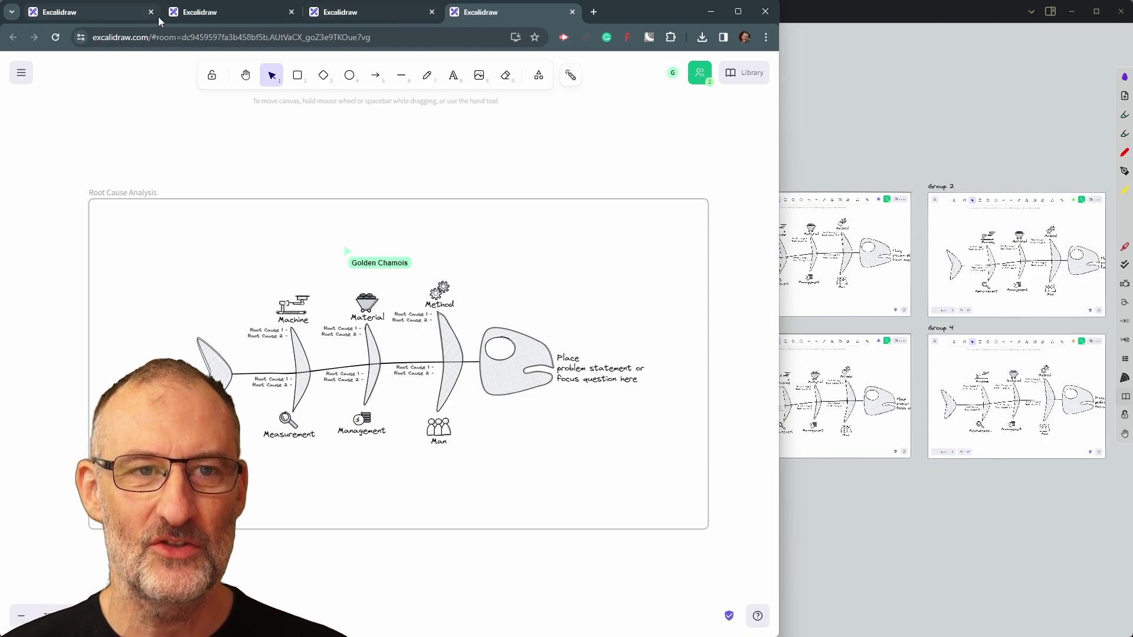
Draw a green circle above the fish head in the third group's room
click(221, 10)
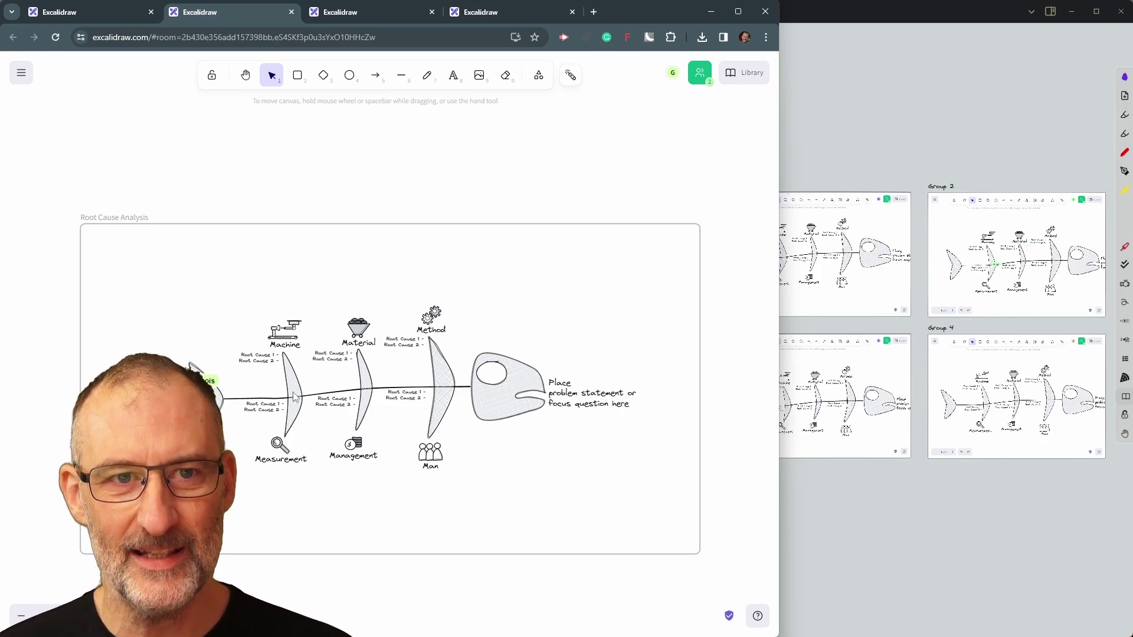
click(395, 11)
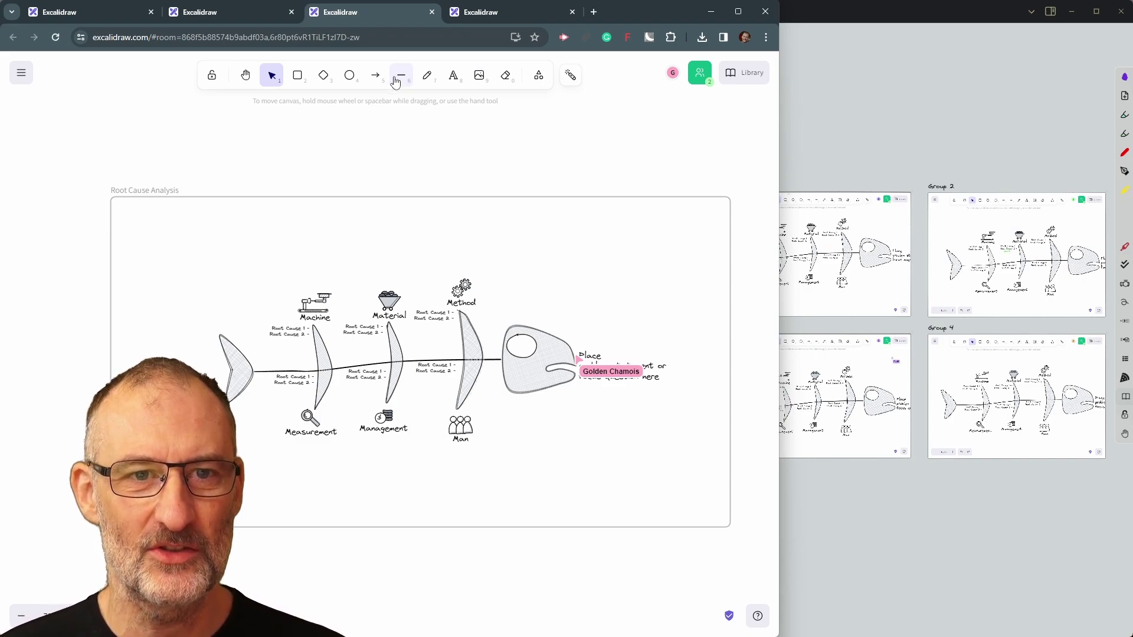
click(350, 75)
drag(504, 242, 572, 304)
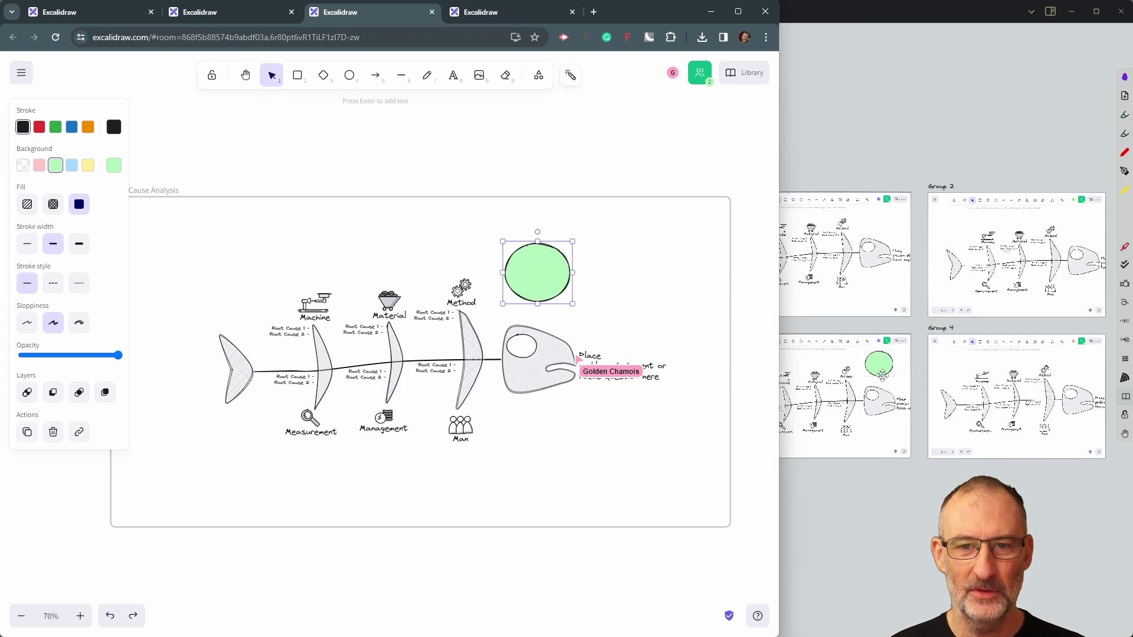
Draw a pink diamond in the fourth group's room below Management, then return to Obsidian
click(504, 12)
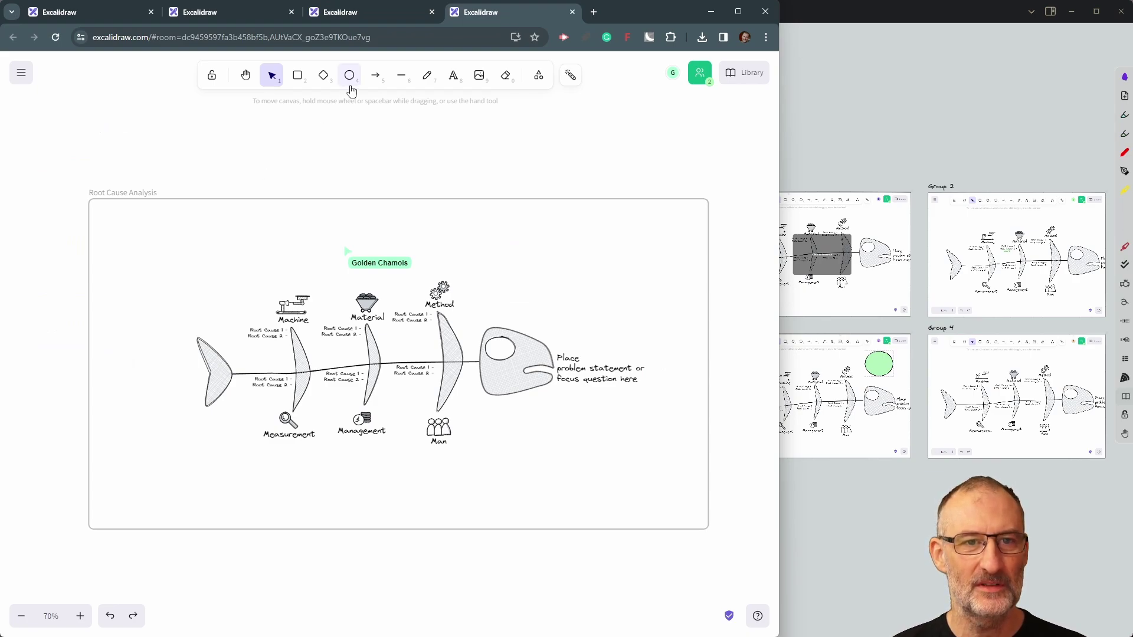
click(324, 75)
drag(439, 213, 516, 291)
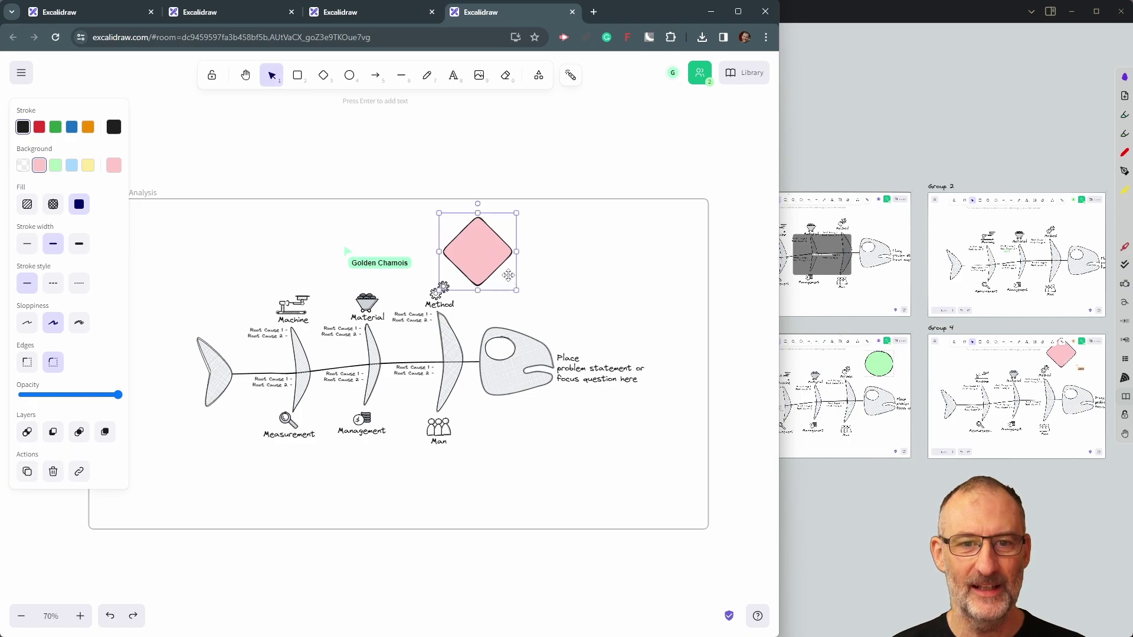
drag(482, 256, 358, 483)
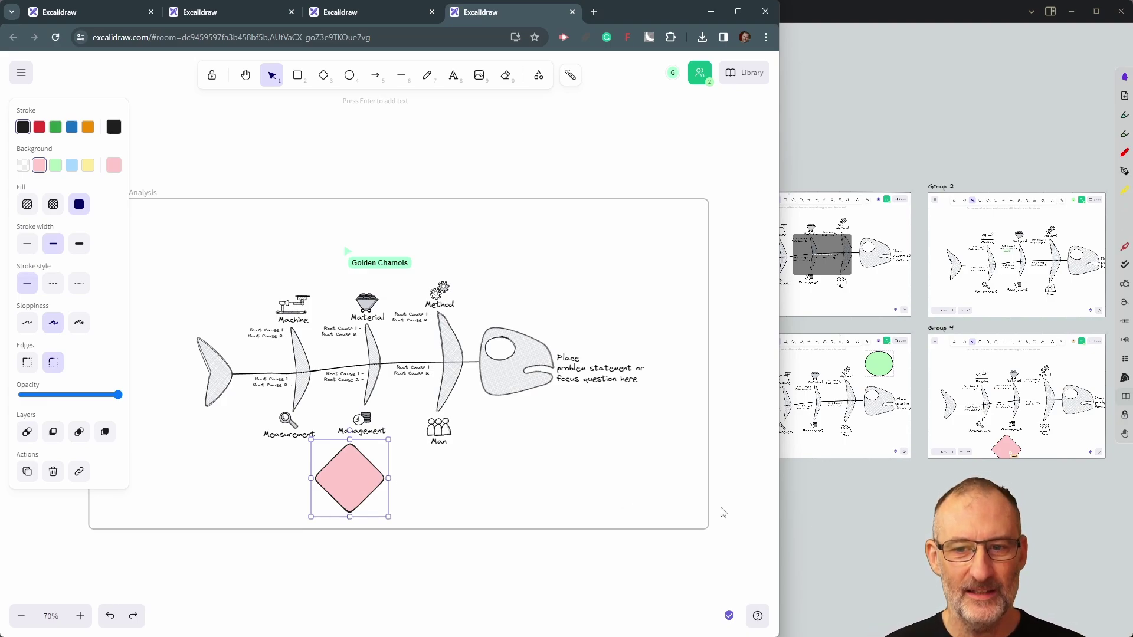
key(alt+Tab)
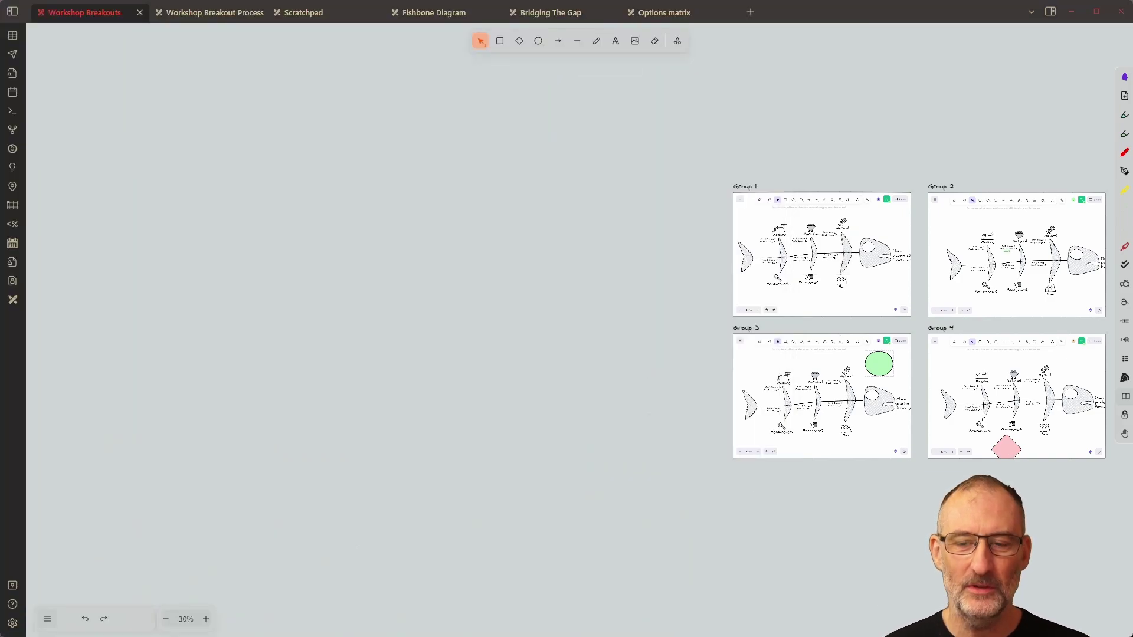
Centre the four group boards and zoom onto the embedded Group 4 board
scroll(983, 478, up, 1)
scroll(983, 478, up, 3)
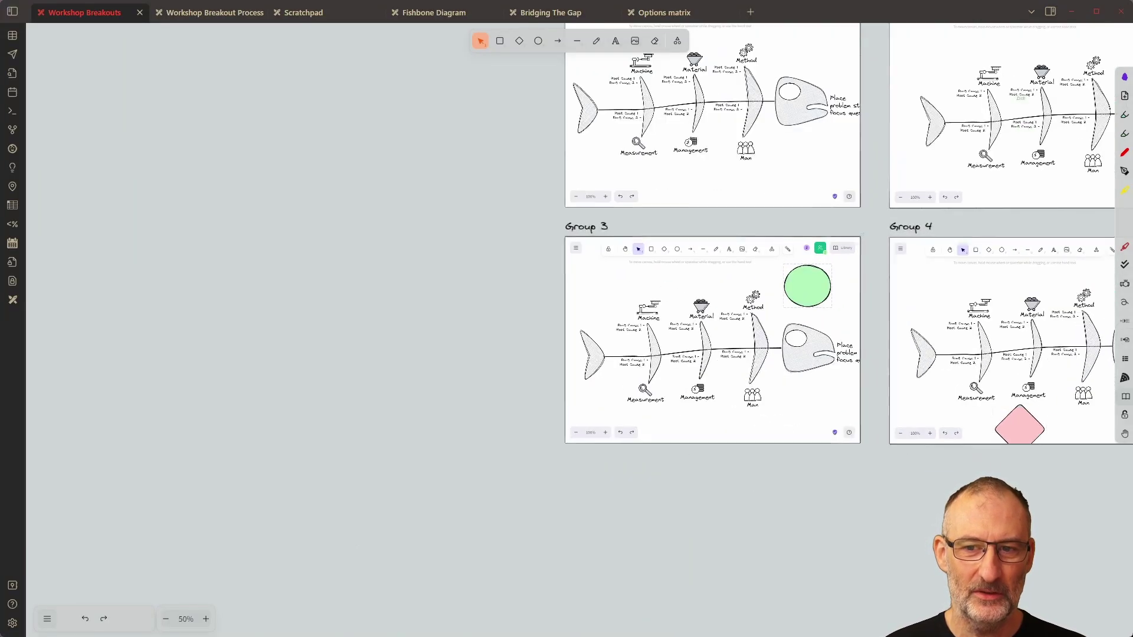
drag(982, 478, 655, 598)
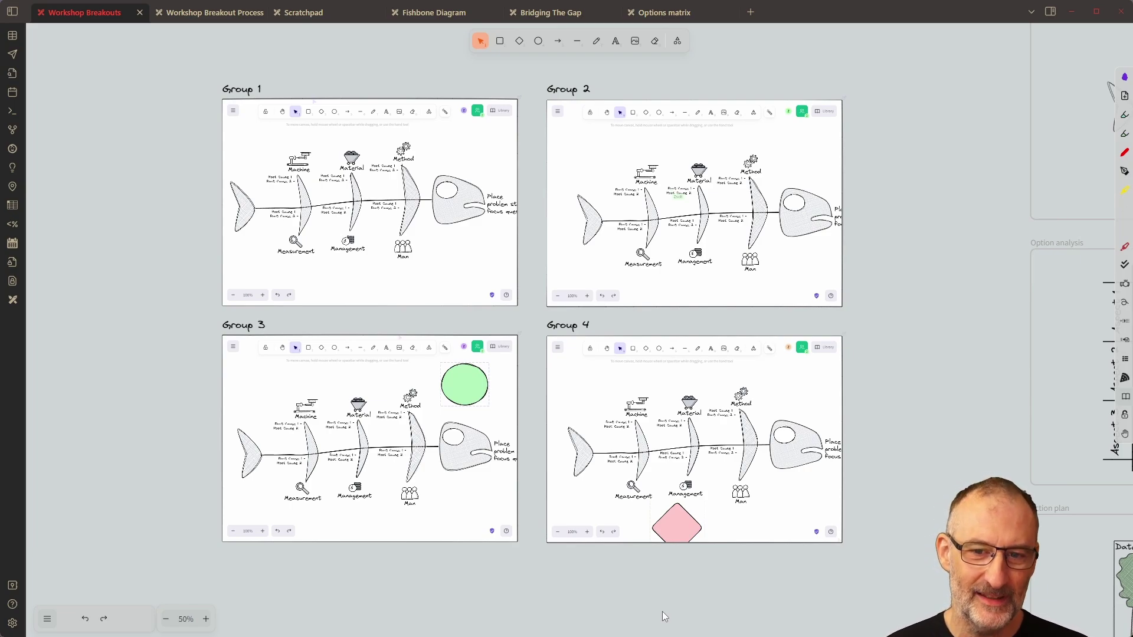
mouse_move(704, 454)
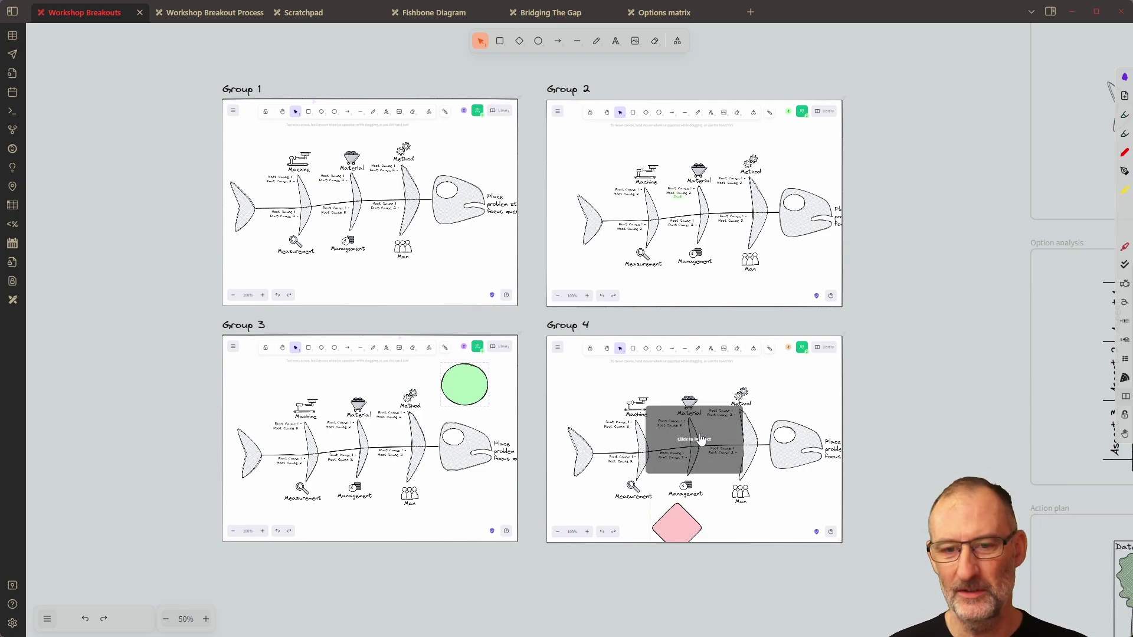
click(702, 440)
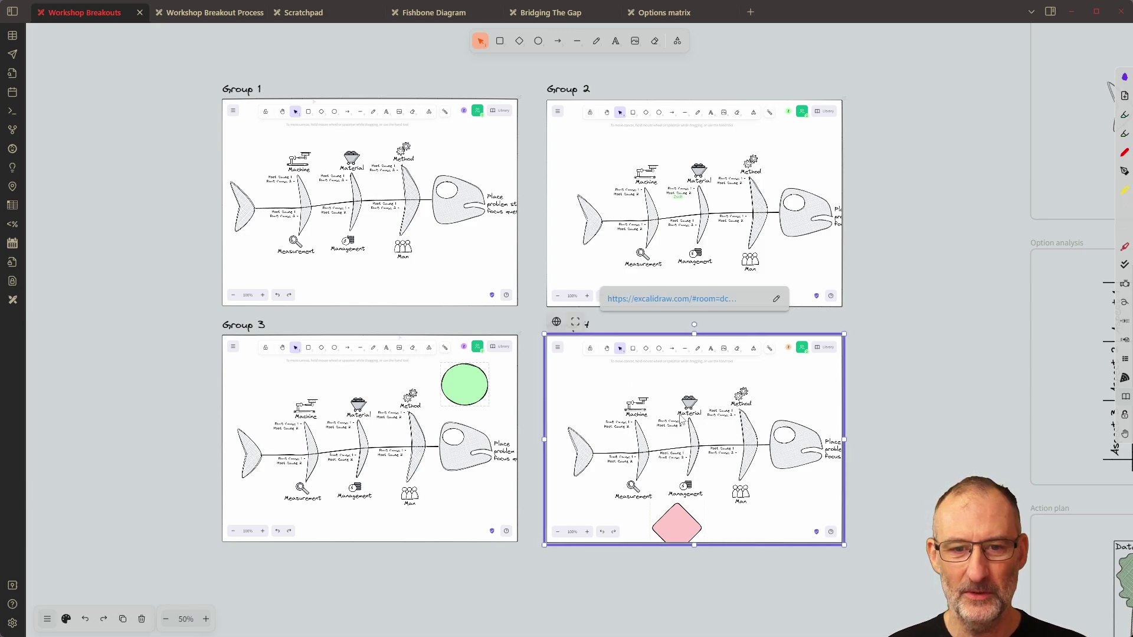
click(575, 324)
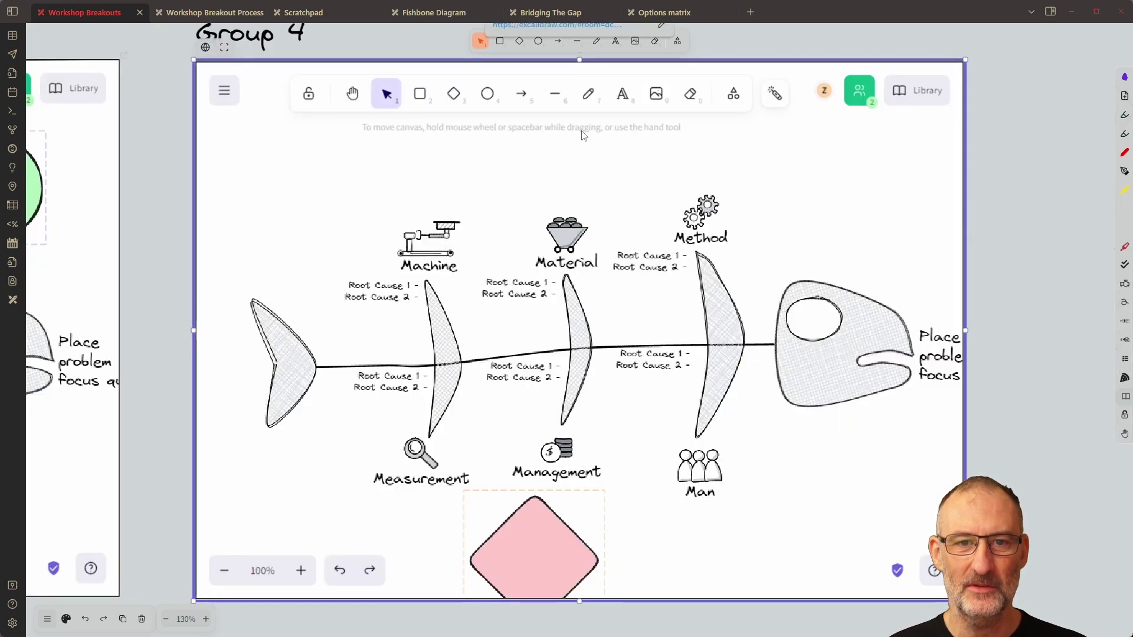
Draw a light-blue filled circle above Machine on the Group 4 board
click(489, 95)
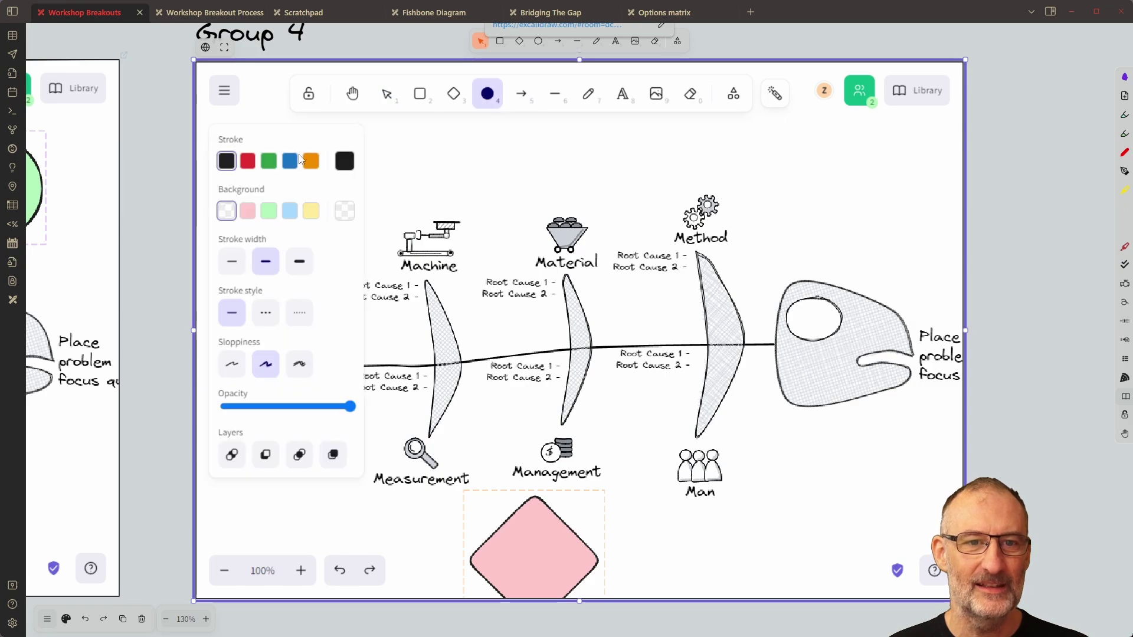
drag(450, 140, 529, 222)
click(291, 212)
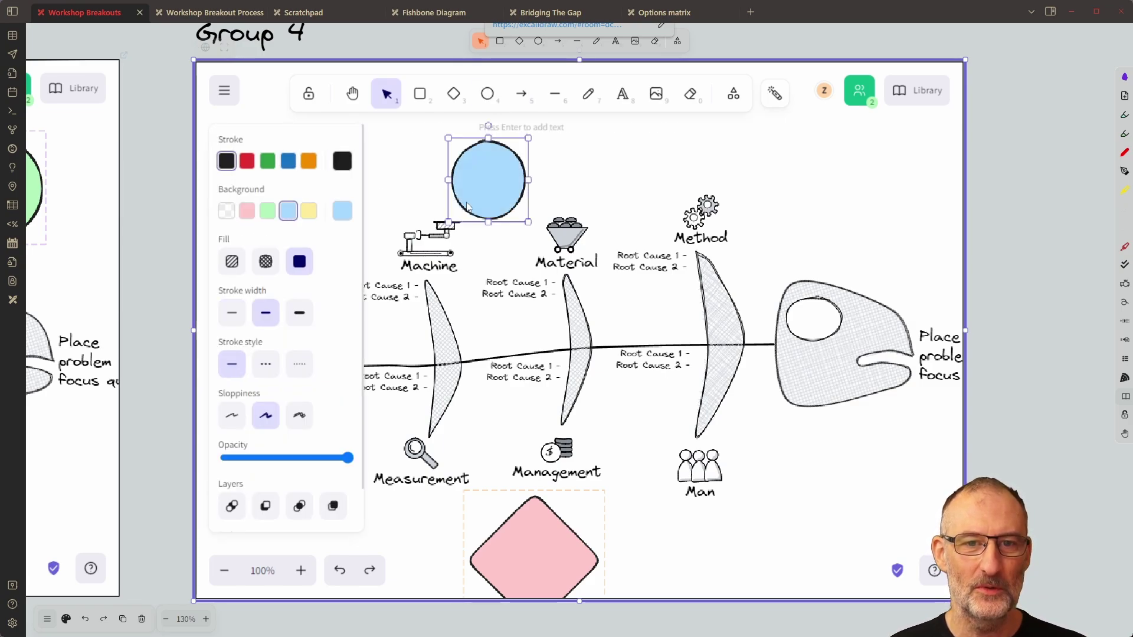
click(614, 177)
click(1063, 295)
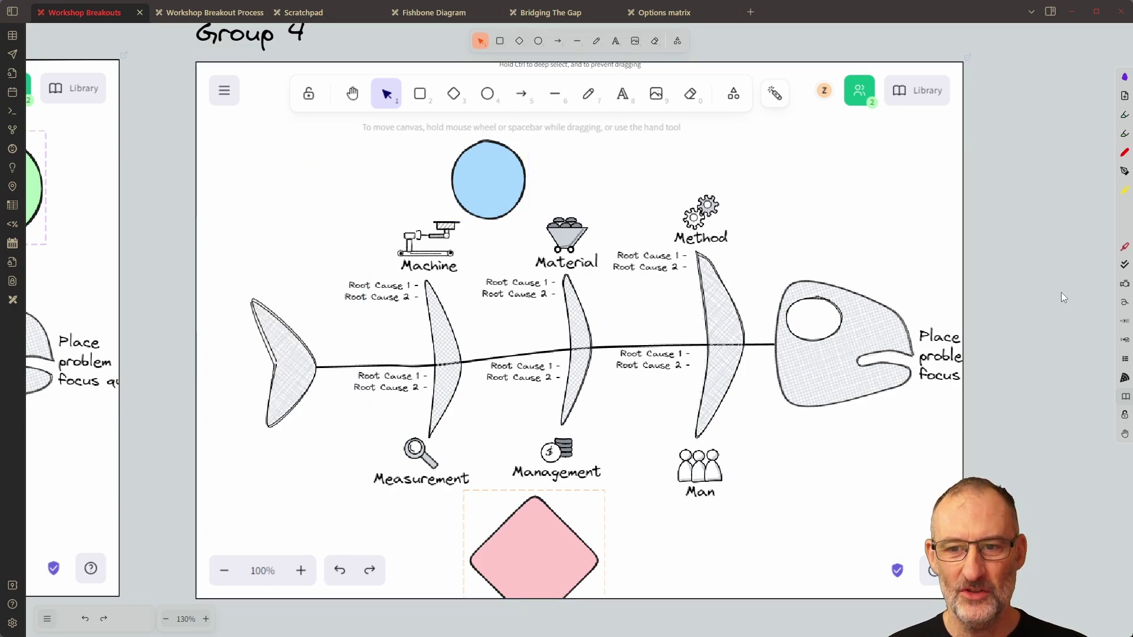
key(alt+Tab)
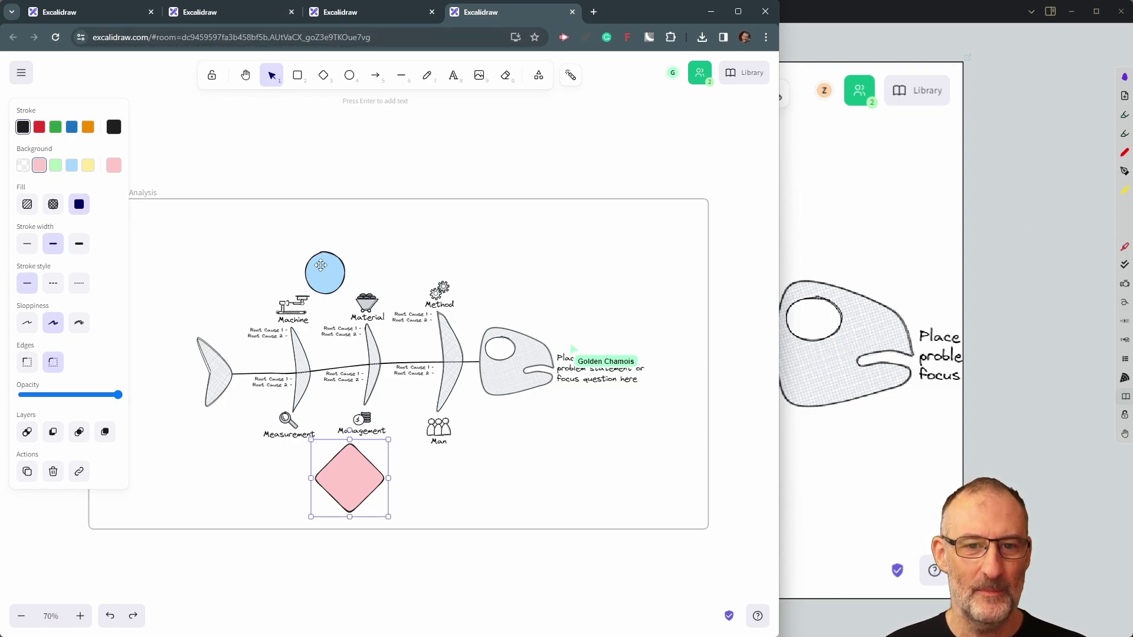
click(1004, 368)
scroll(1006, 381, down, 2)
scroll(1009, 389, down, 4)
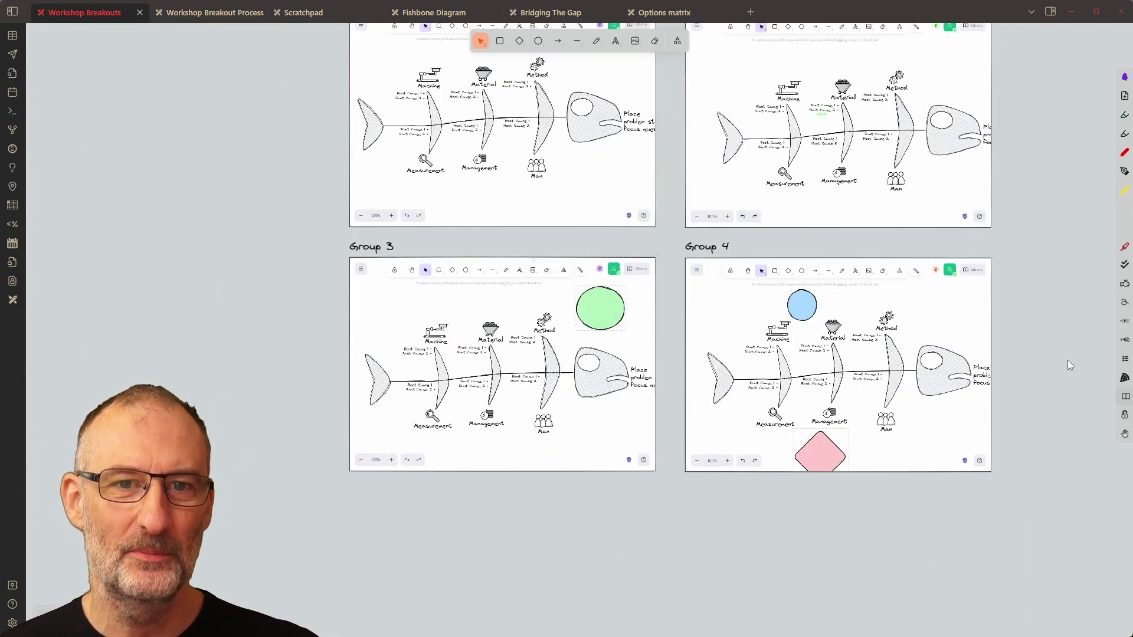
Copy the Option analysis matrix frame
drag(1067, 356, 1001, 407)
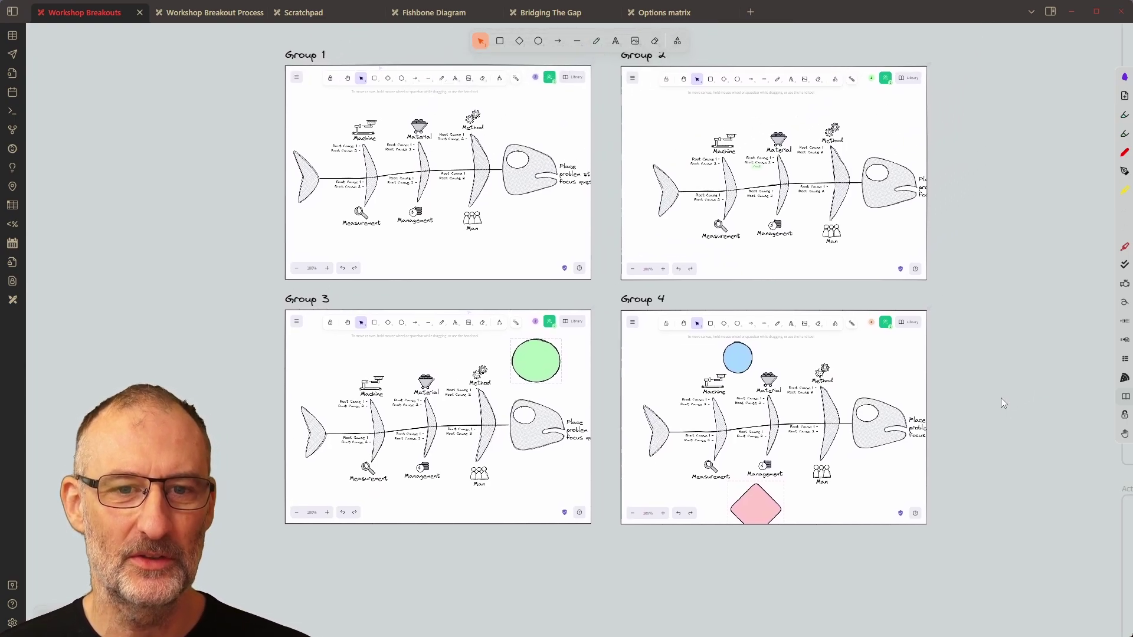
drag(1030, 368, 562, 393)
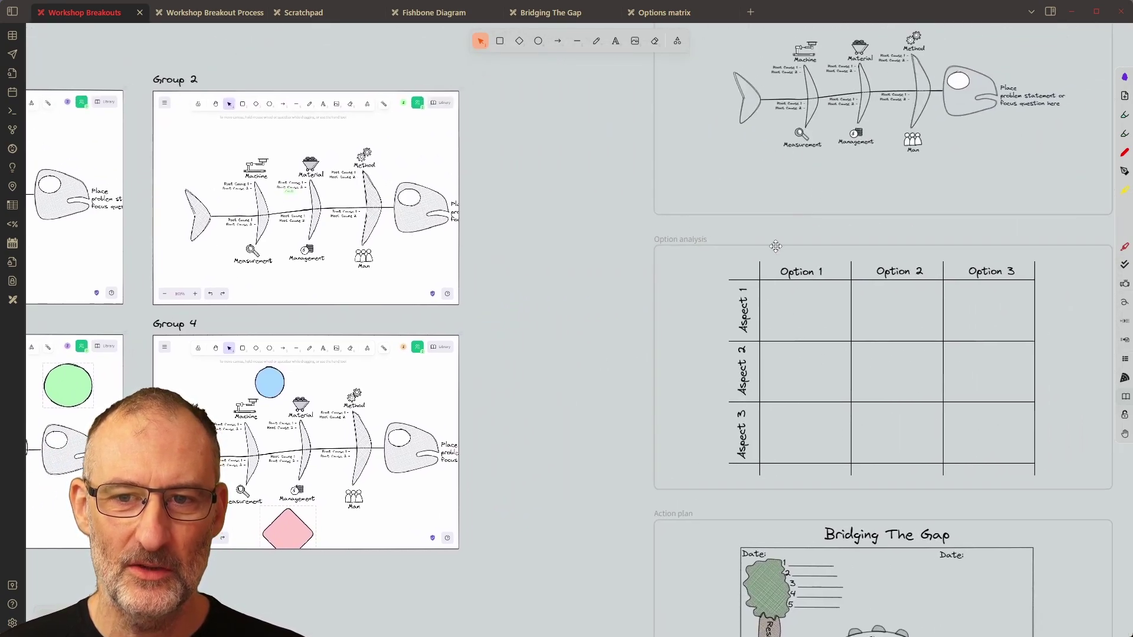
drag(717, 303, 614, 295)
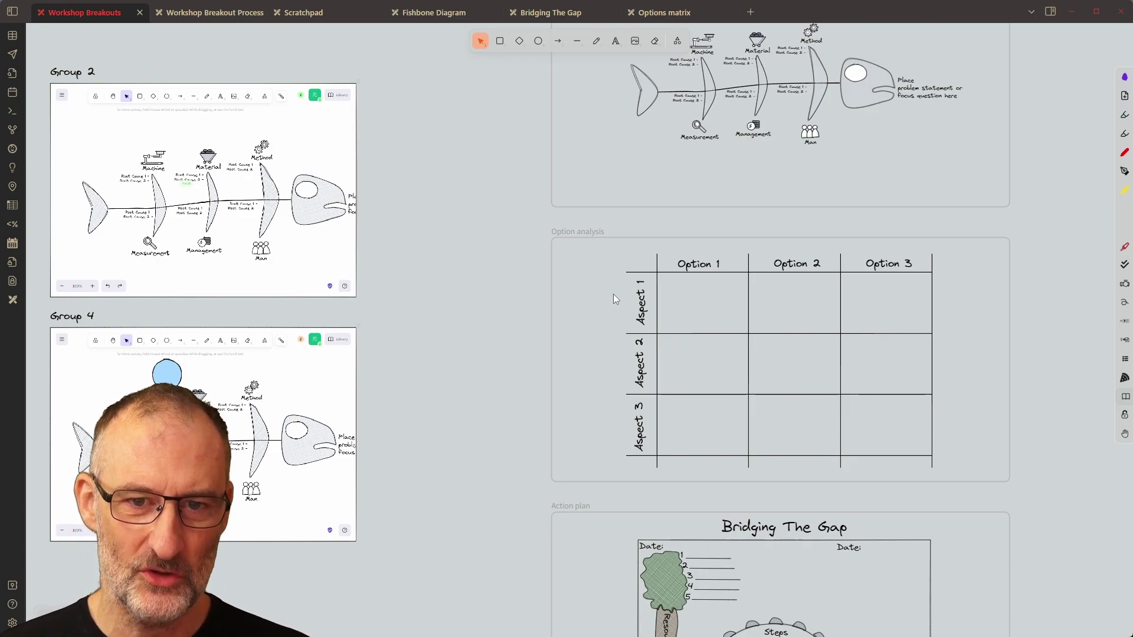
click(610, 237)
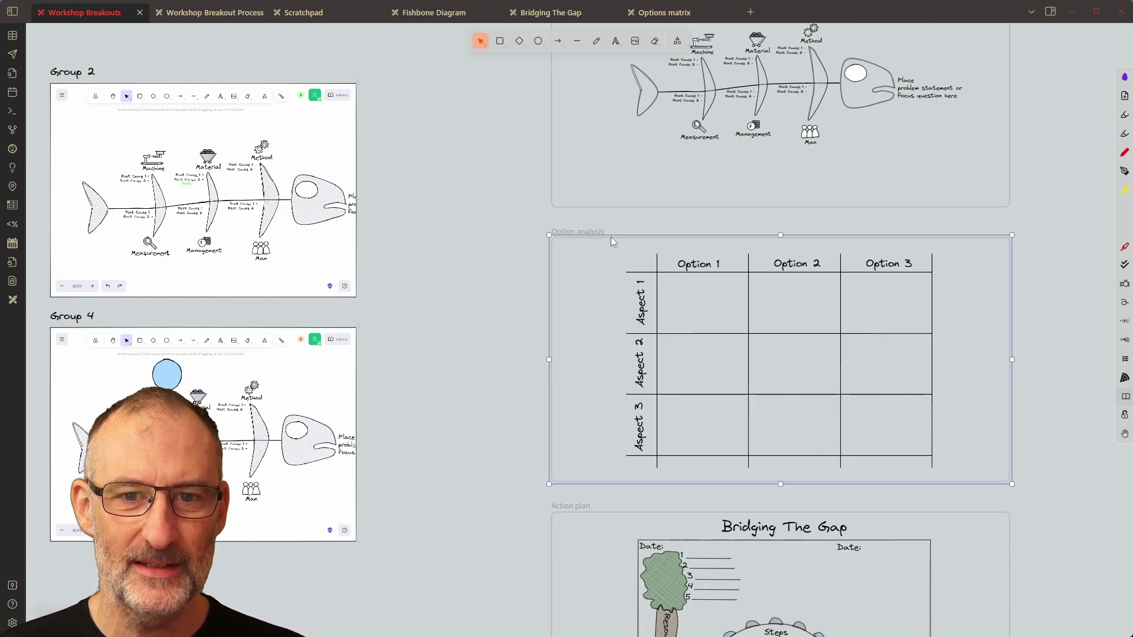
right_click(611, 235)
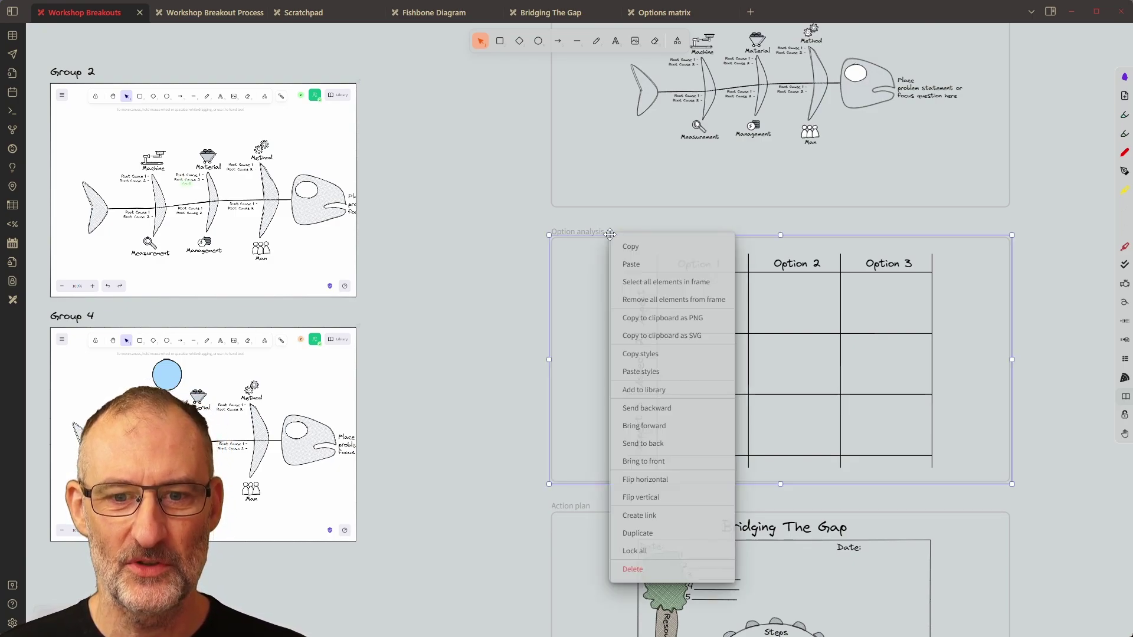
click(649, 247)
Paste the options matrix into the Group 1 room below its fishbone
drag(395, 273, 929, 293)
click(395, 220)
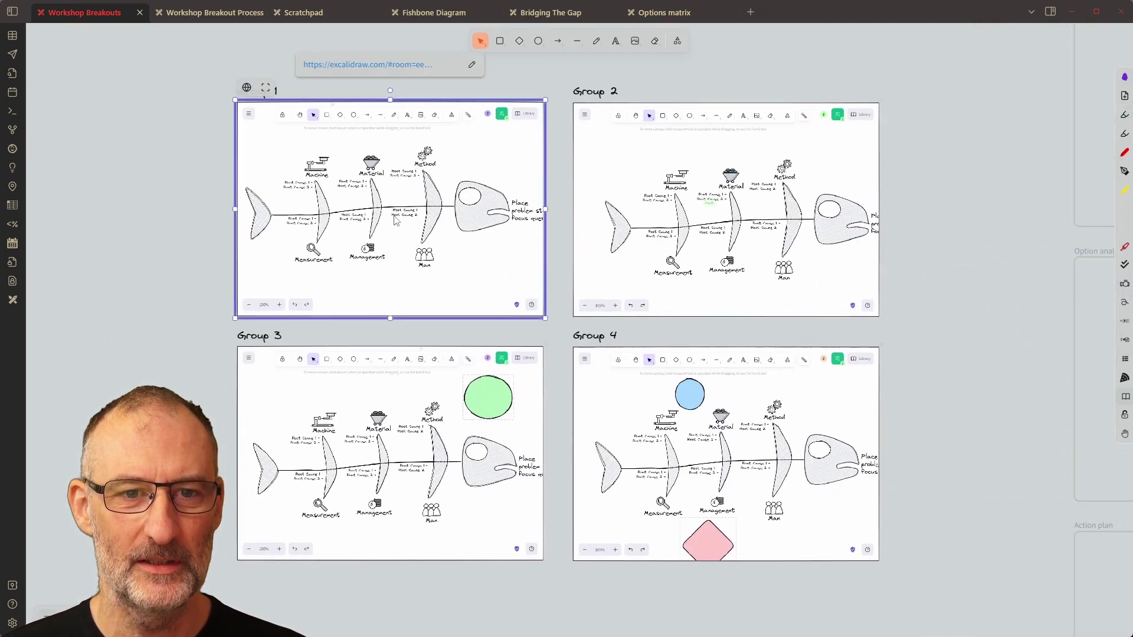
scroll(395, 220, down, 5)
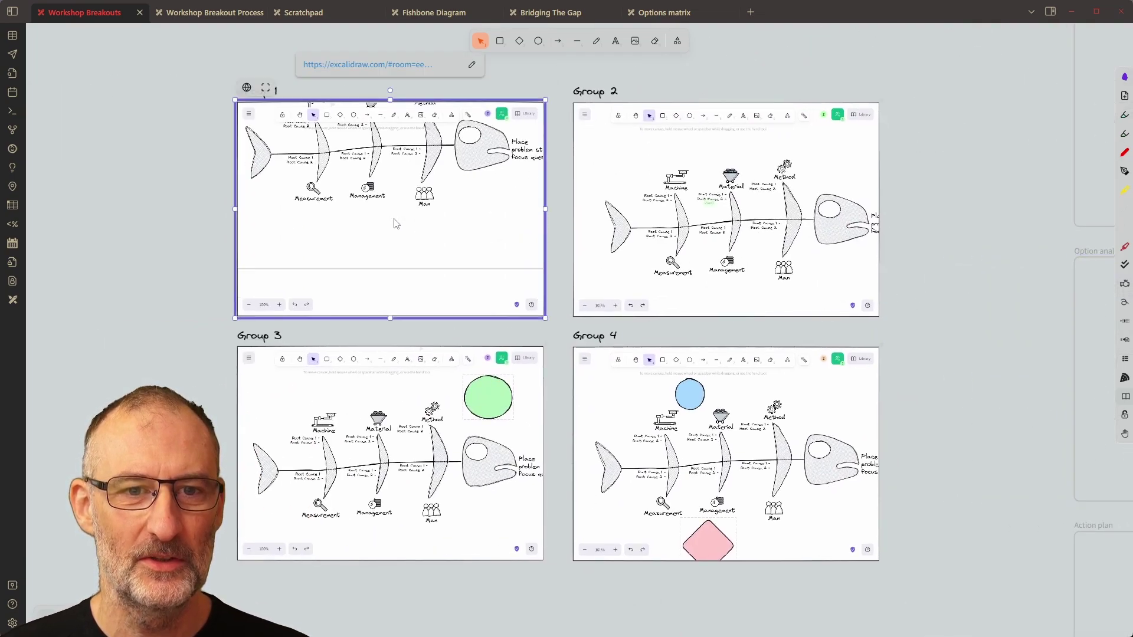
click(265, 88)
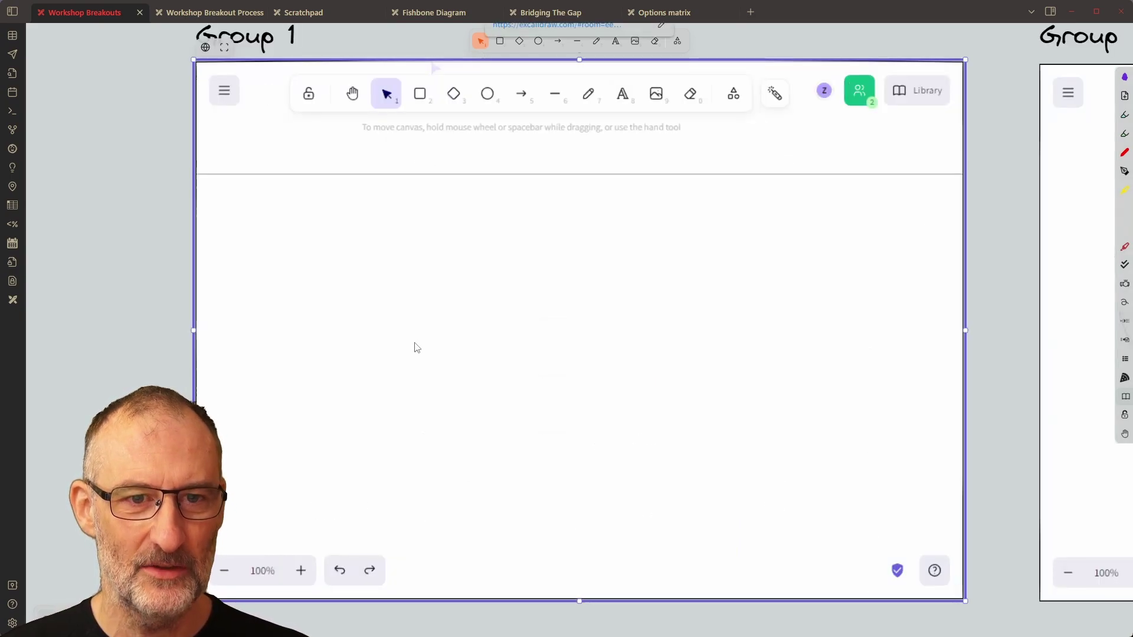
key(ctrl+v)
drag(480, 316, 657, 444)
scroll(657, 444, up, 2)
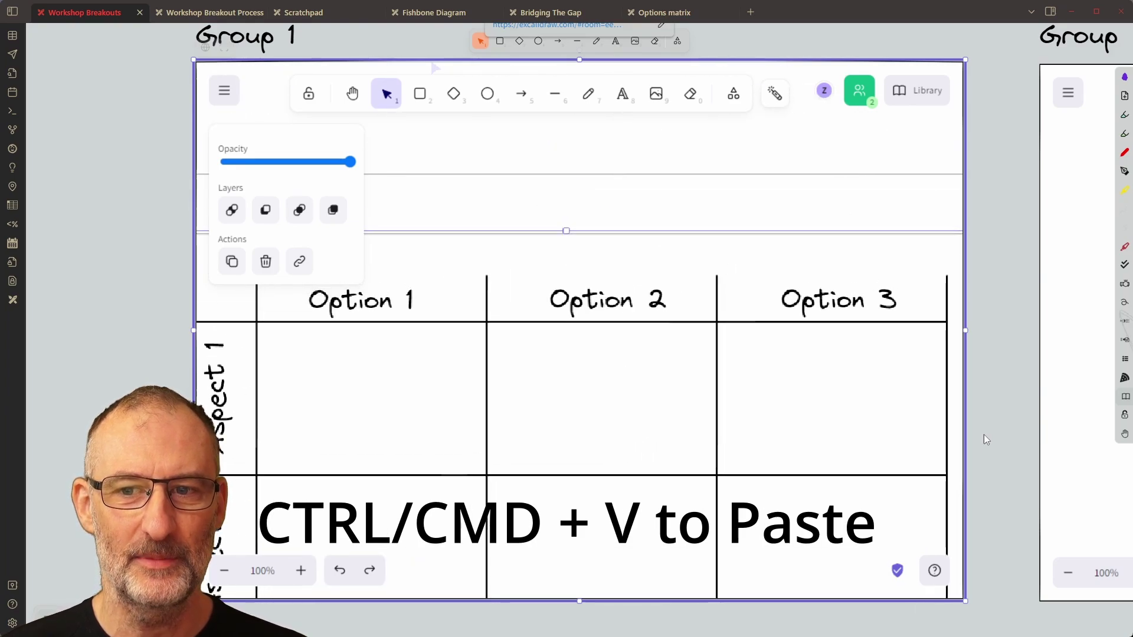
scroll(706, 429, right, 3)
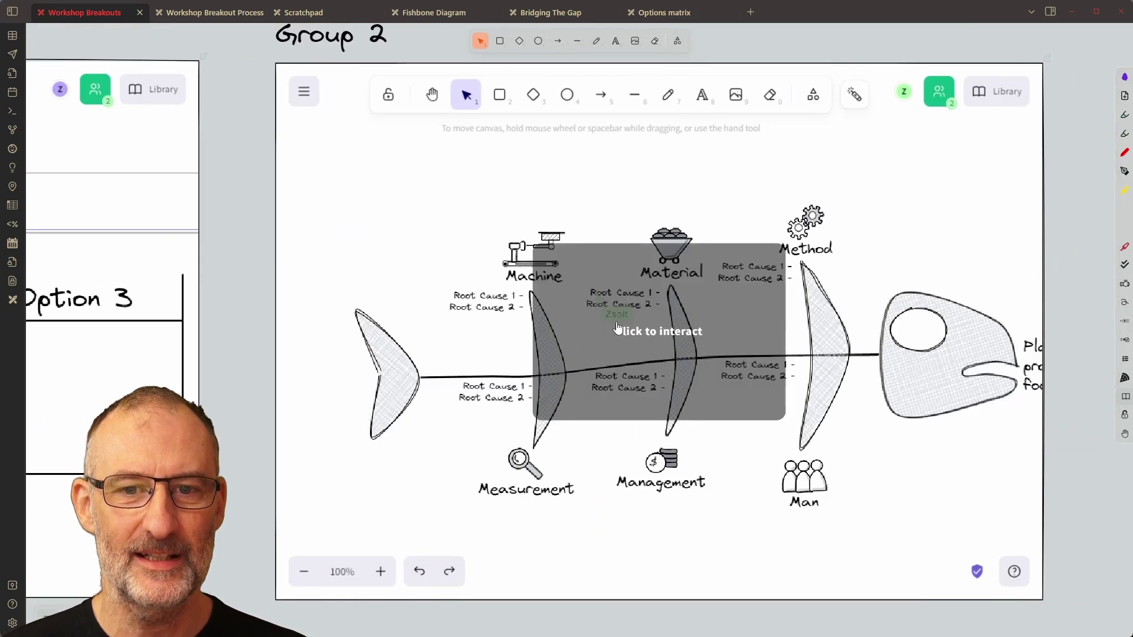
Place the options matrix in Group 2's empty area, down and right
click(641, 444)
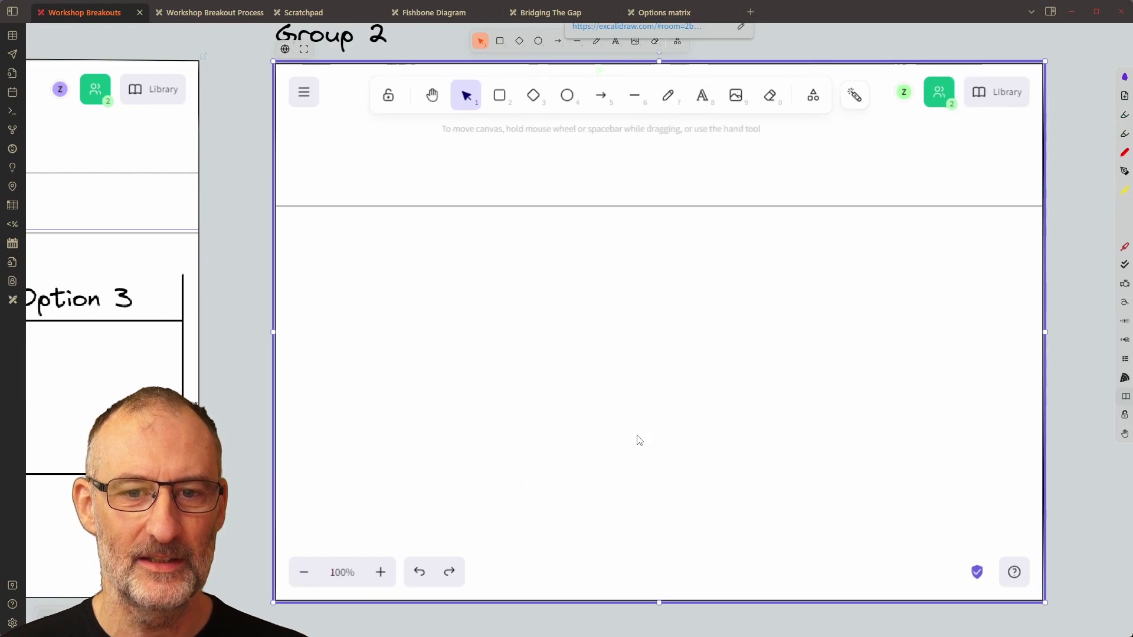
click(608, 344)
drag(607, 344, 677, 479)
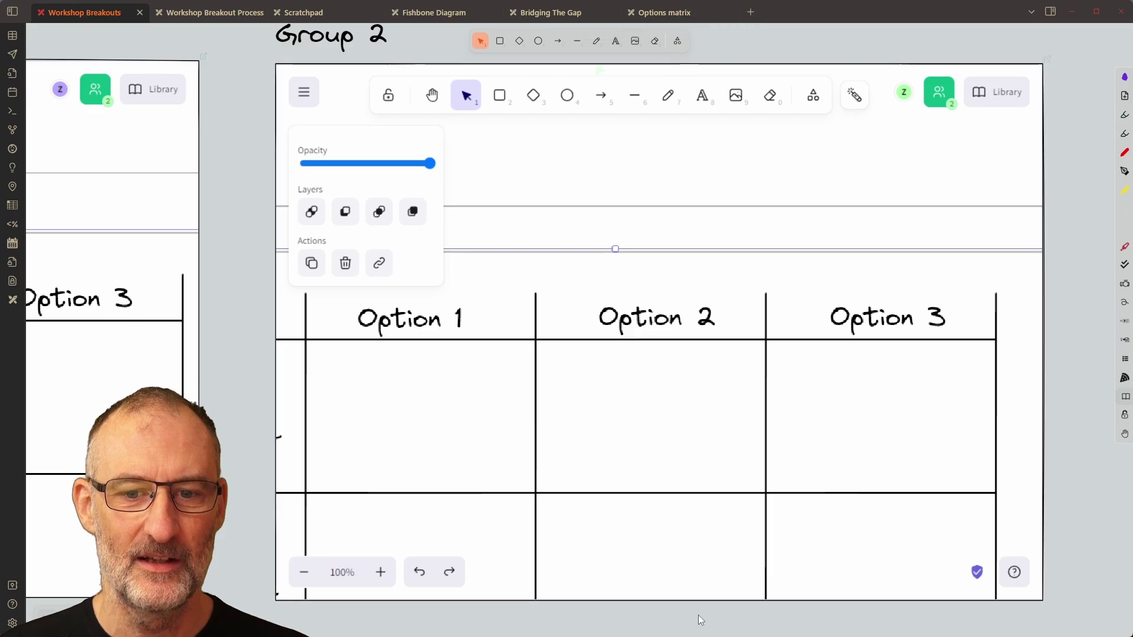
scroll(699, 615, down, 10)
scroll(677, 414, down, 4)
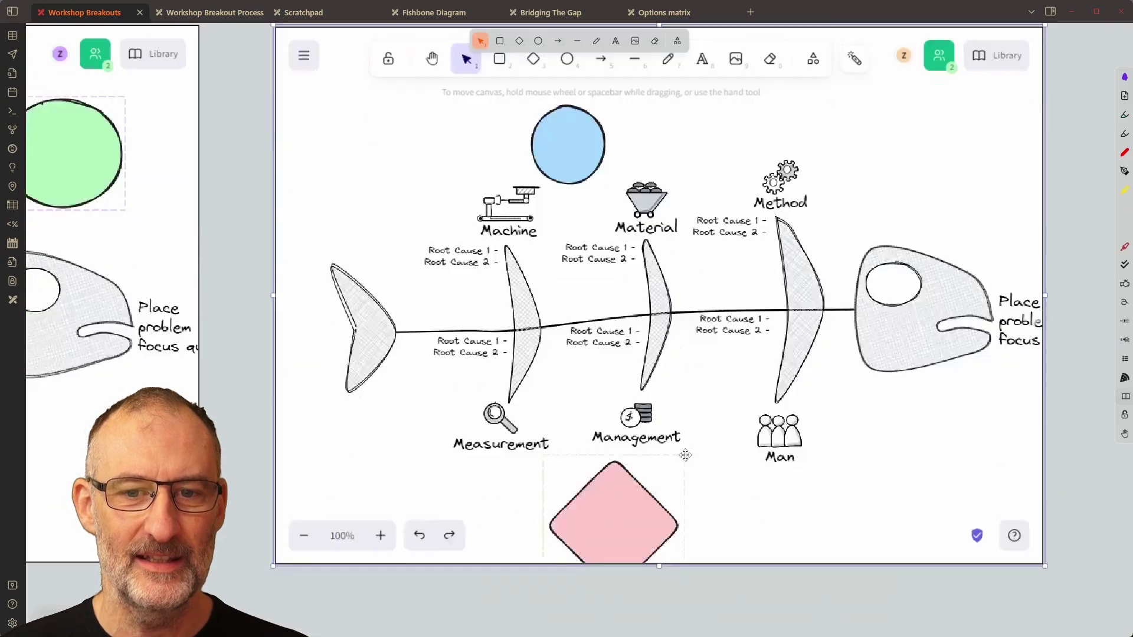
Place the options matrix in the Group 4 board below the pink diamond
scroll(643, 241, down, 10)
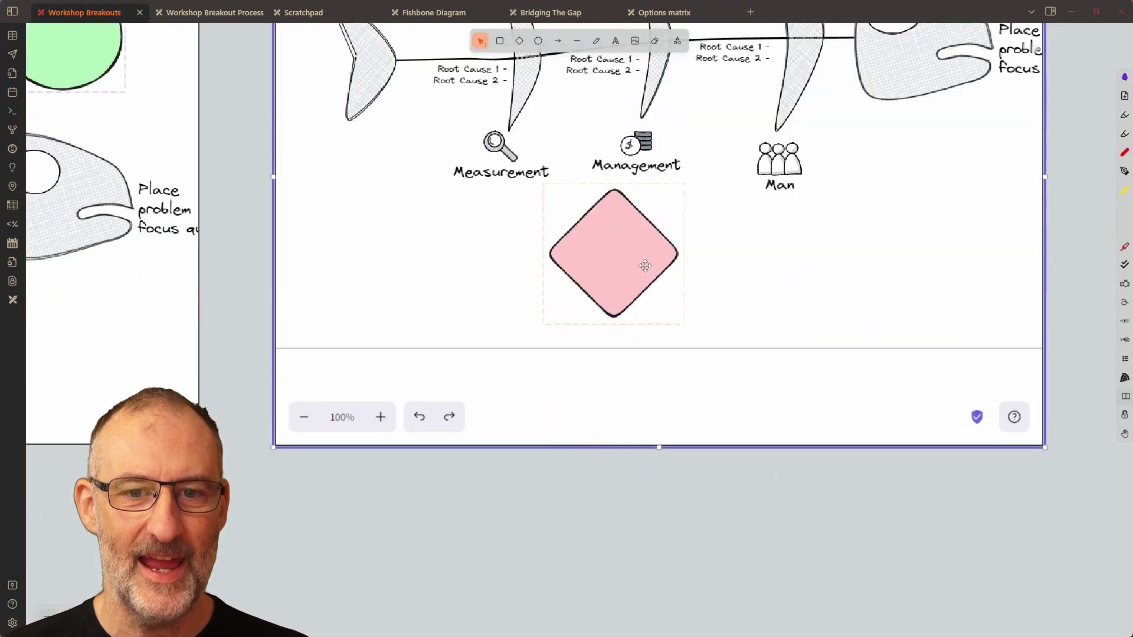
scroll(649, 296, down, 5)
click(671, 306)
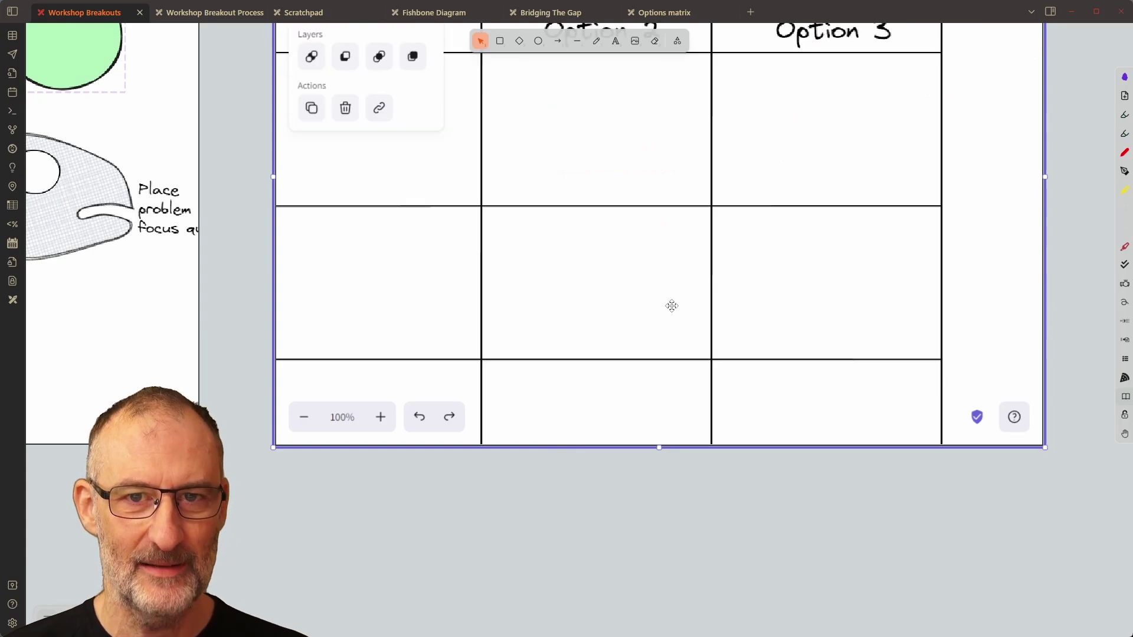
scroll(672, 309, up, 3)
drag(673, 309, 698, 351)
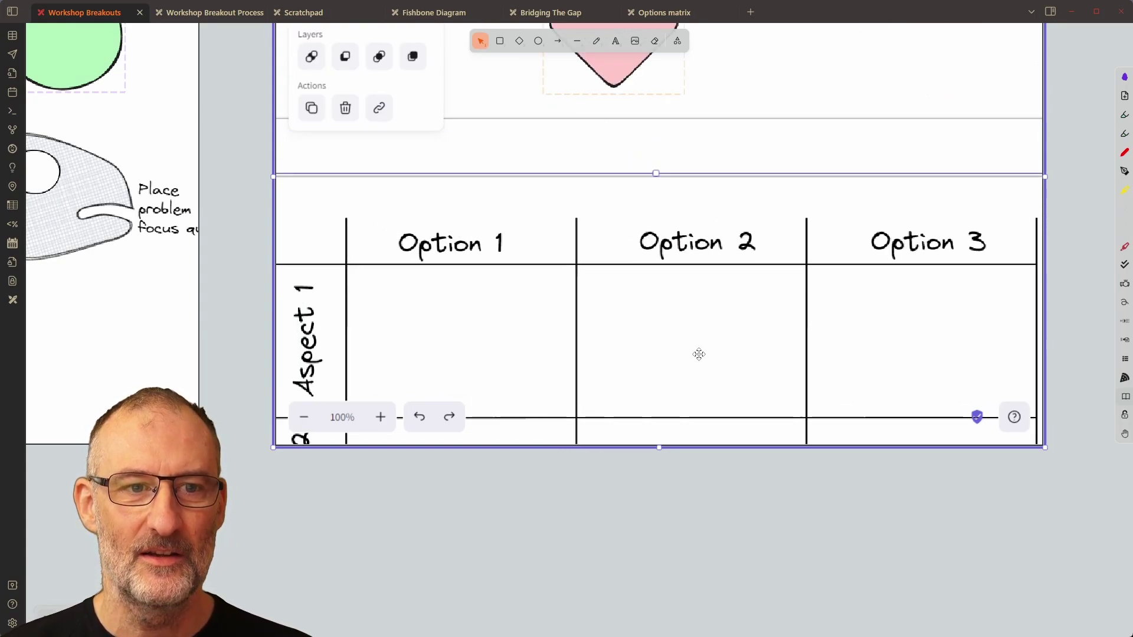
click(243, 352)
Paste the options matrix into the Group 3 board and move it down and right
drag(244, 351, 933, 462)
click(531, 317)
scroll(532, 317, down, 6)
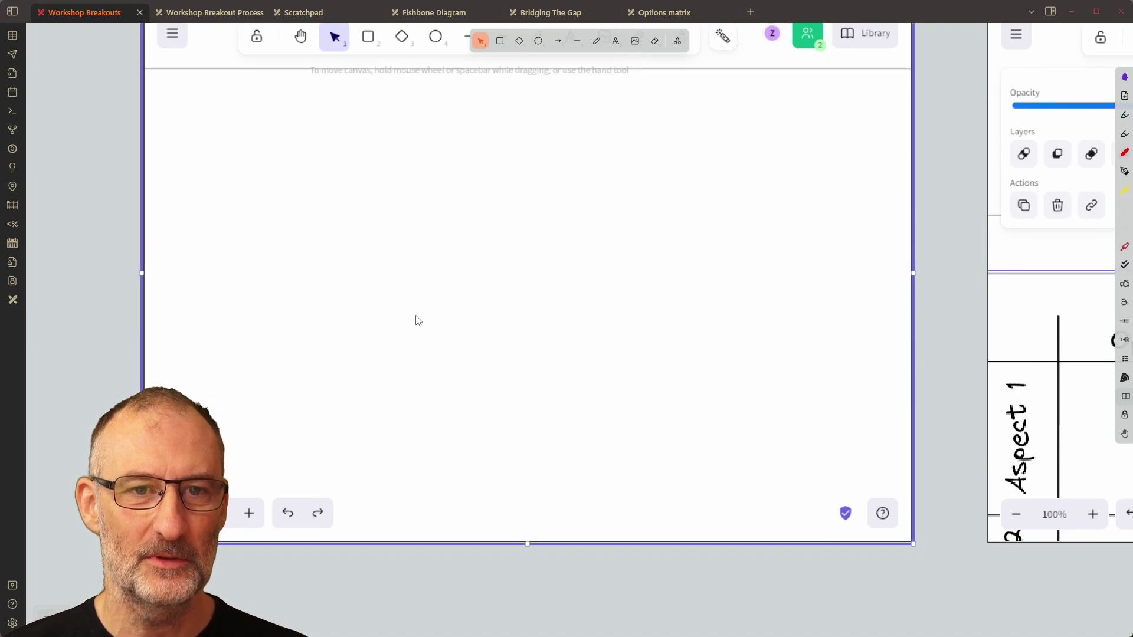
key(ctrl+v)
drag(450, 268, 577, 374)
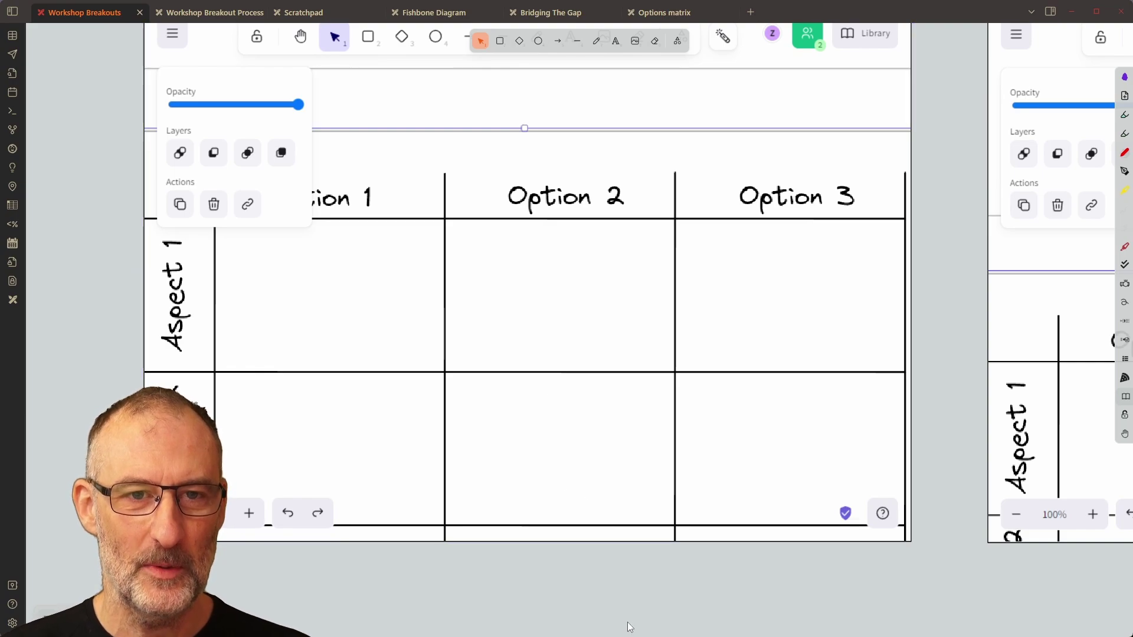
Bring the browser forward and scroll down the shared room to the matrix
click(627, 630)
scroll(378, 382, down, 3)
scroll(377, 383, down, 2)
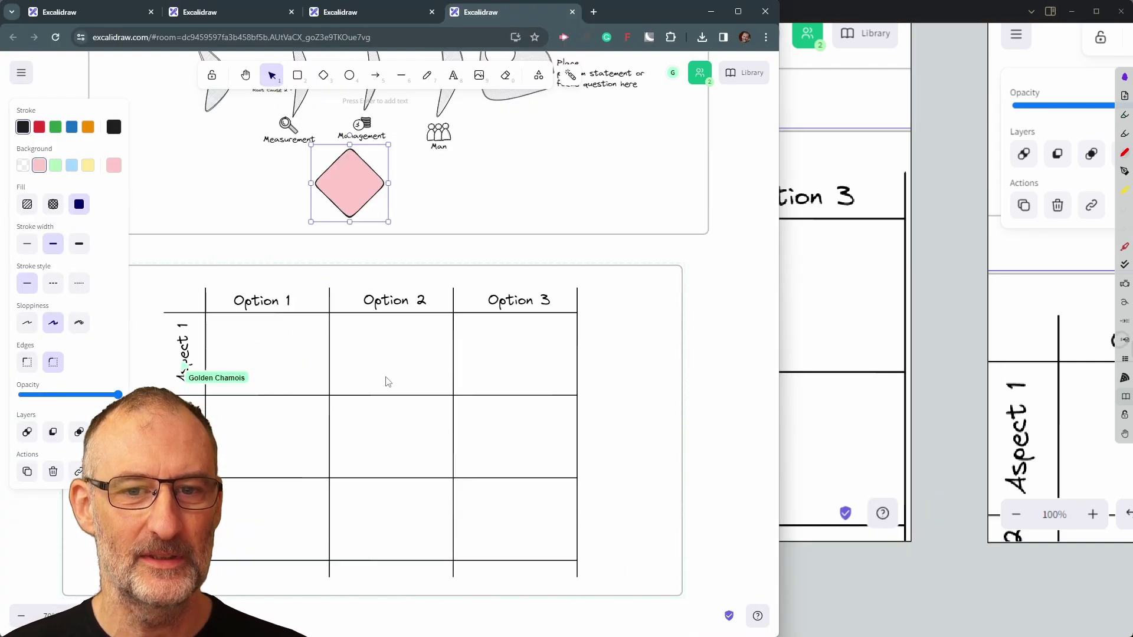
scroll(385, 382, down, 3)
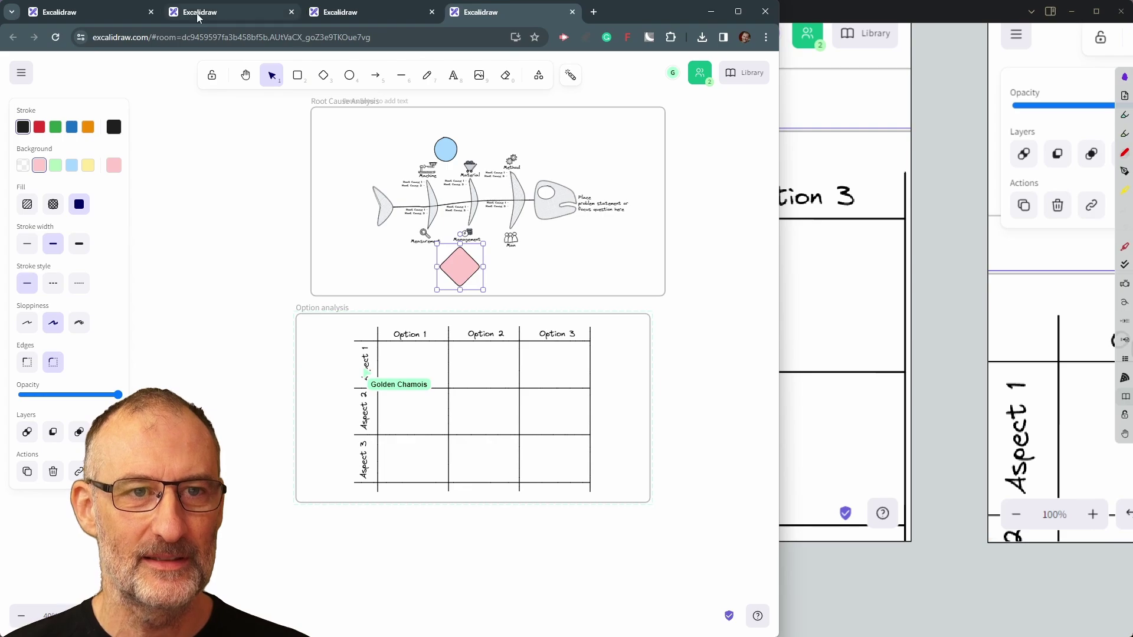
Check each group room tab in Chrome for the options matrix
click(383, 13)
scroll(449, 233, down, 2)
scroll(449, 233, down, 2)
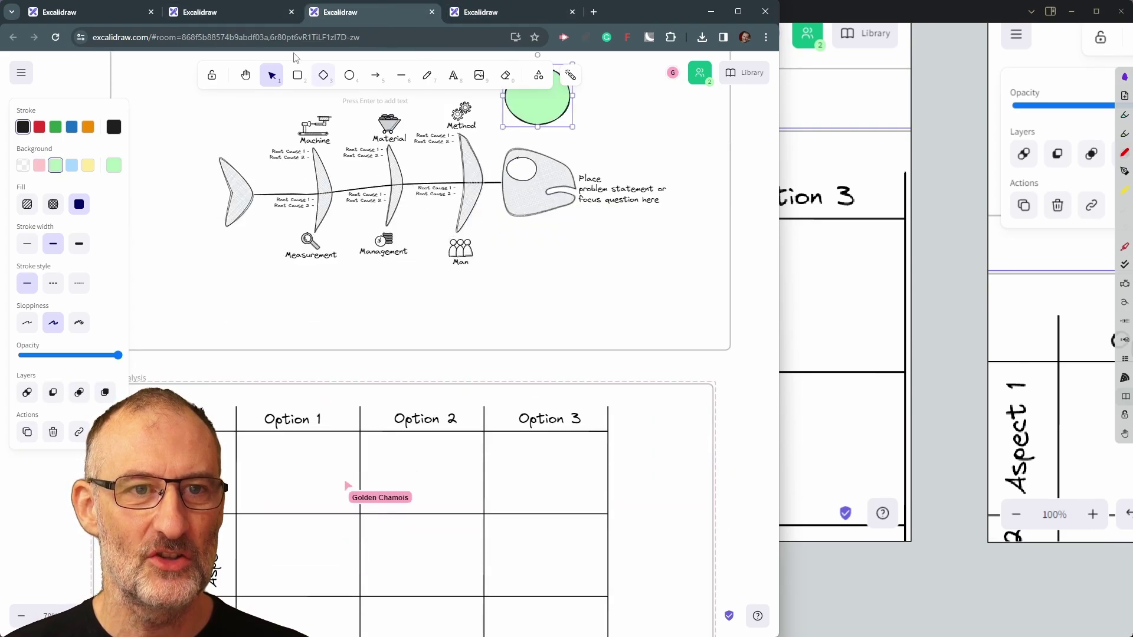
click(232, 11)
click(489, 13)
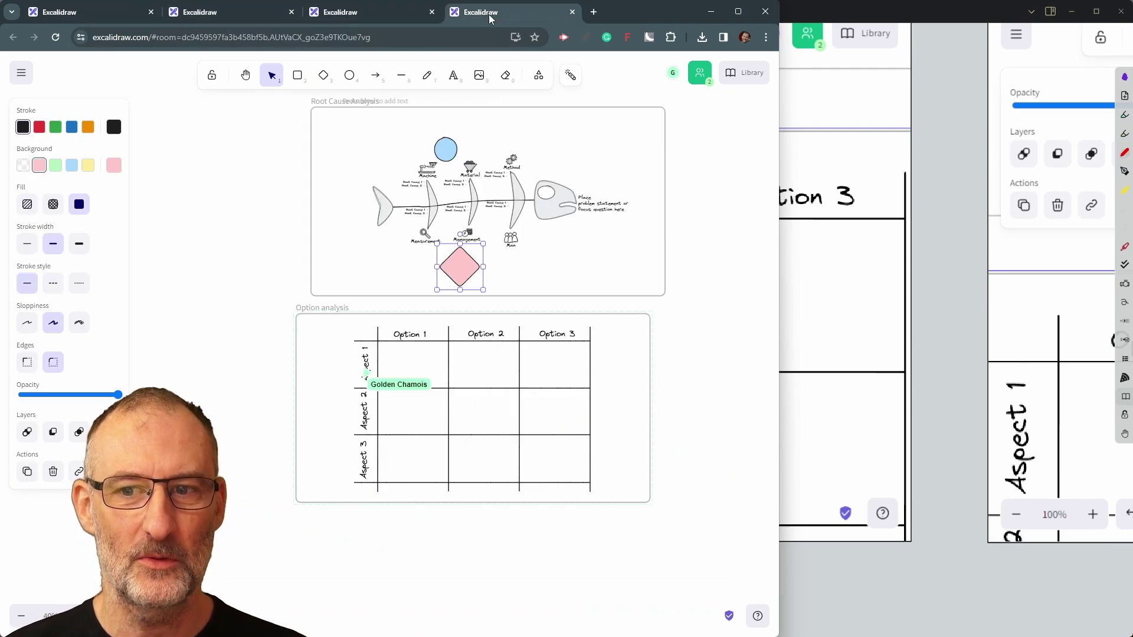
Compare against the four group boards on the Obsidian canvas
click(918, 431)
scroll(944, 416, down, 5)
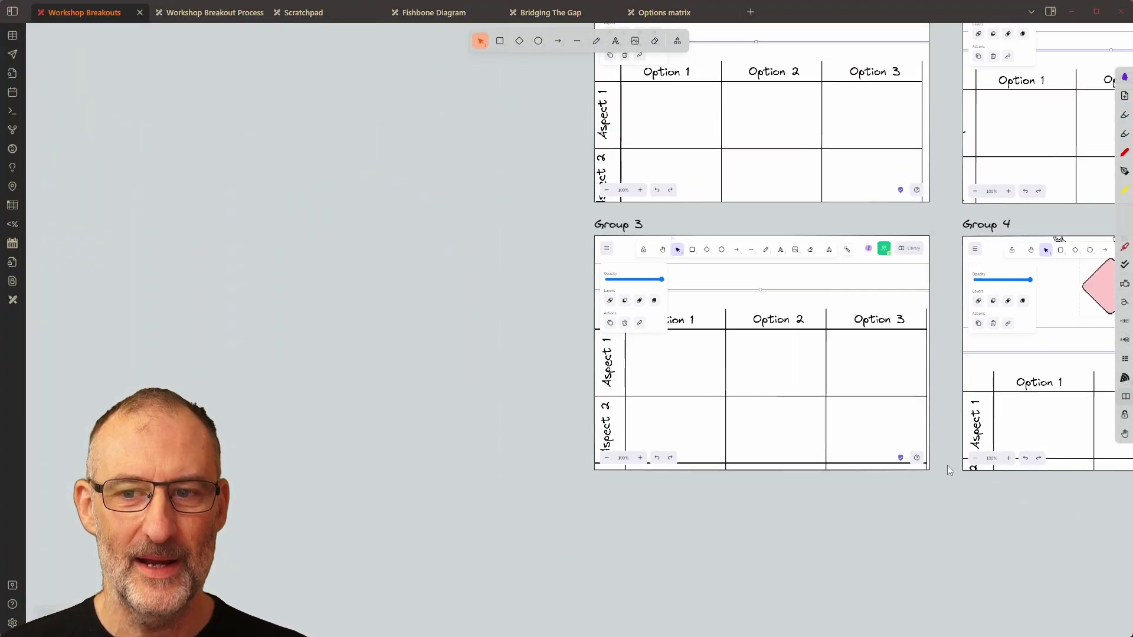
scroll(947, 467, down, 2)
scroll(1027, 508, down, 2)
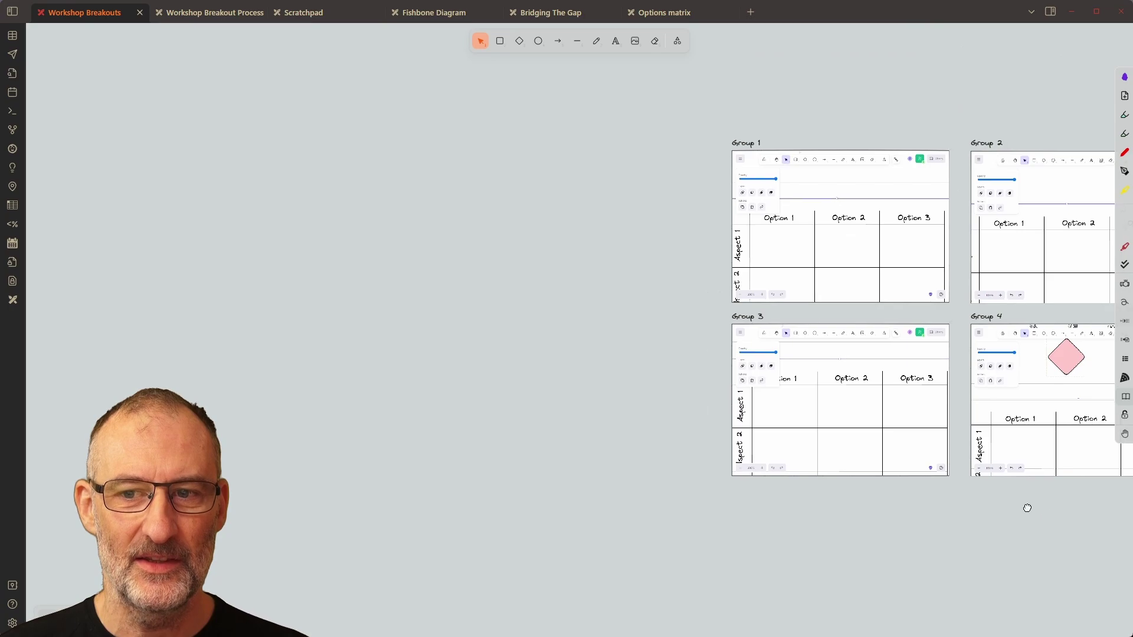
drag(1027, 508, 985, 478)
Draw a rectangle in the Option 1 / Aspect 1 cell in the browser room
key(alt+Tab)
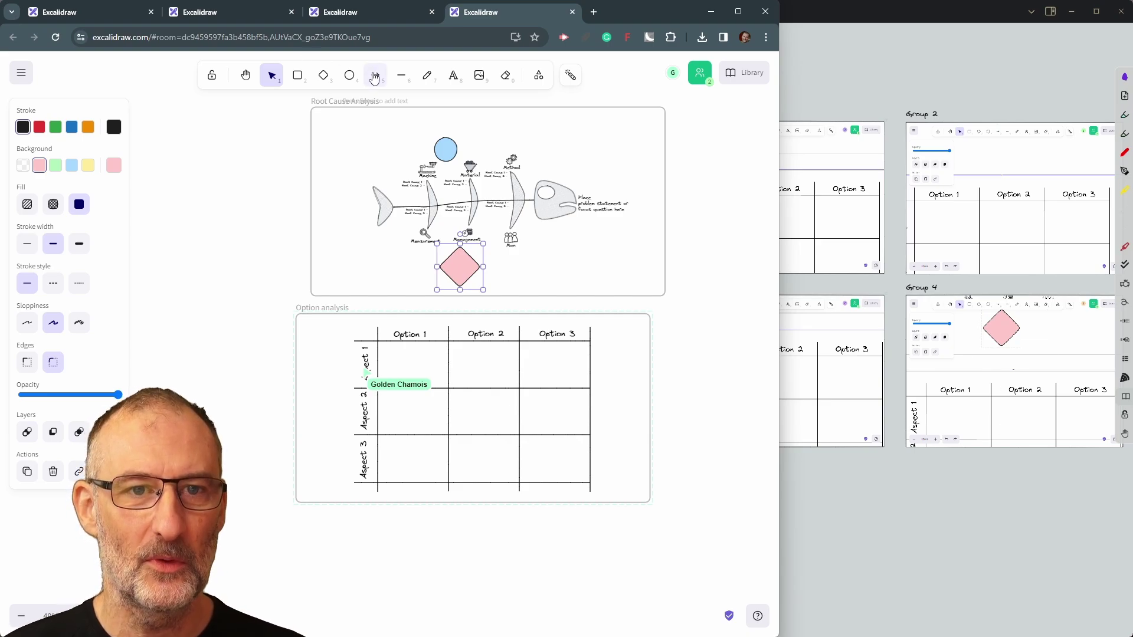
click(298, 78)
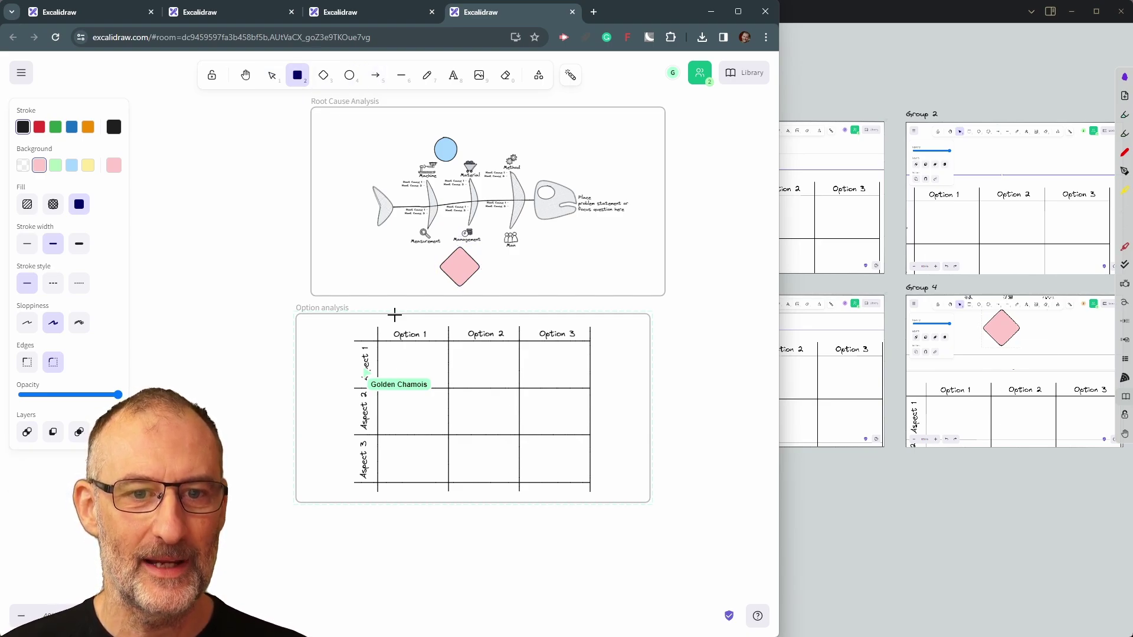
drag(397, 351, 451, 396)
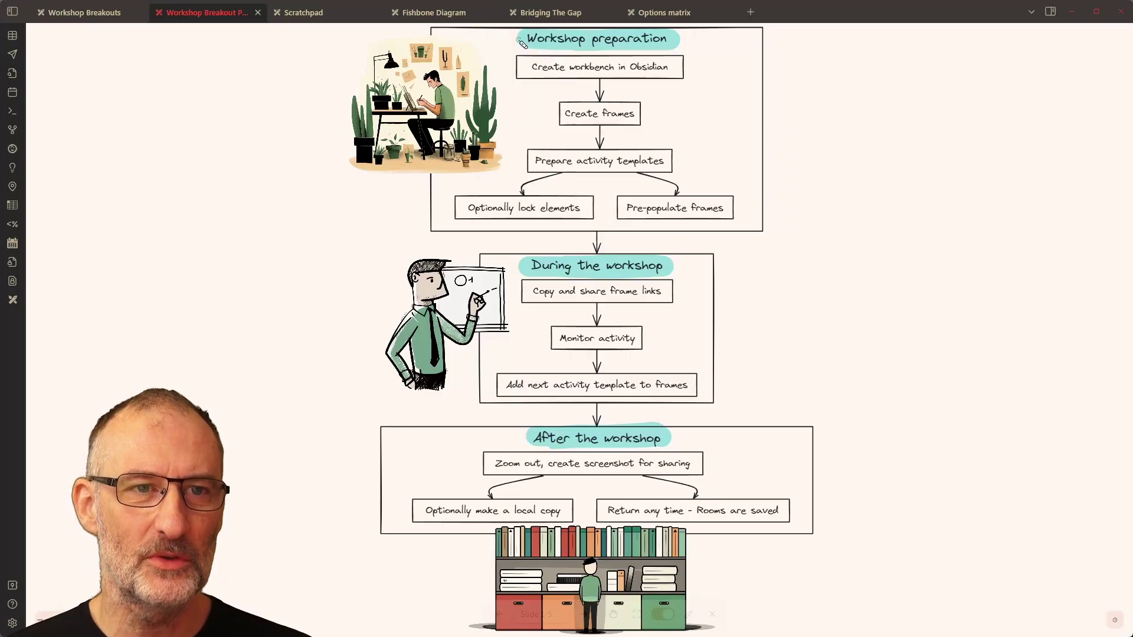
Point out the three process stages with the laser, then advance to the Workshop preparation slide
mouse_move(522, 43)
mouse_down()
mouse_move(627, 61)
mouse_move(638, 51)
mouse_up()
drag(523, 271, 659, 278)
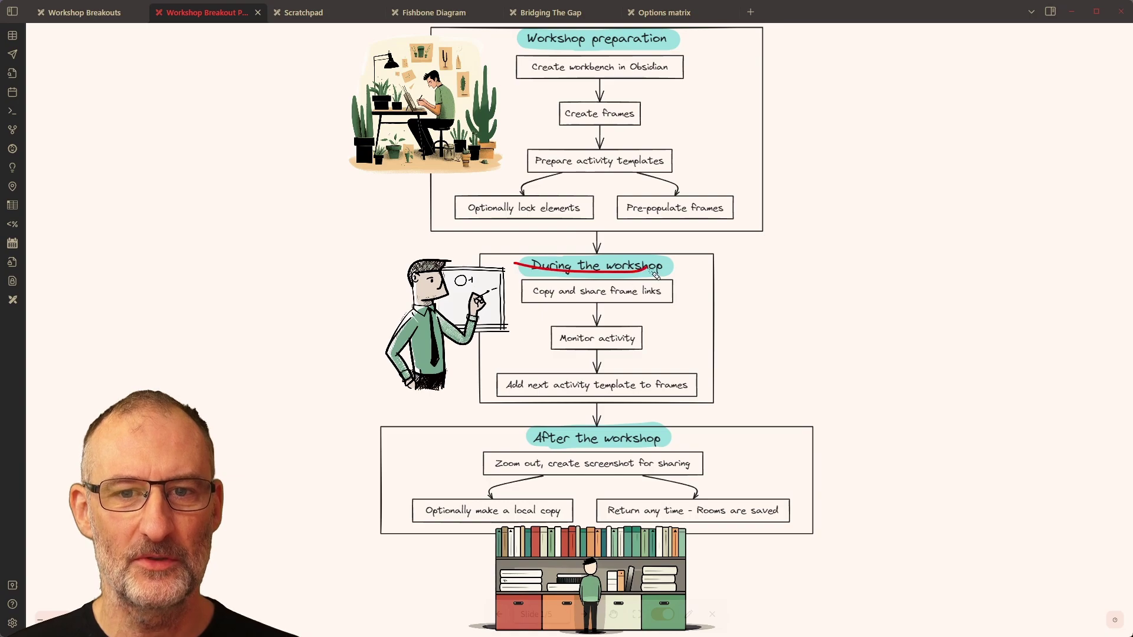
mouse_move(497, 426)
mouse_down()
mouse_move(578, 446)
mouse_move(659, 441)
mouse_up()
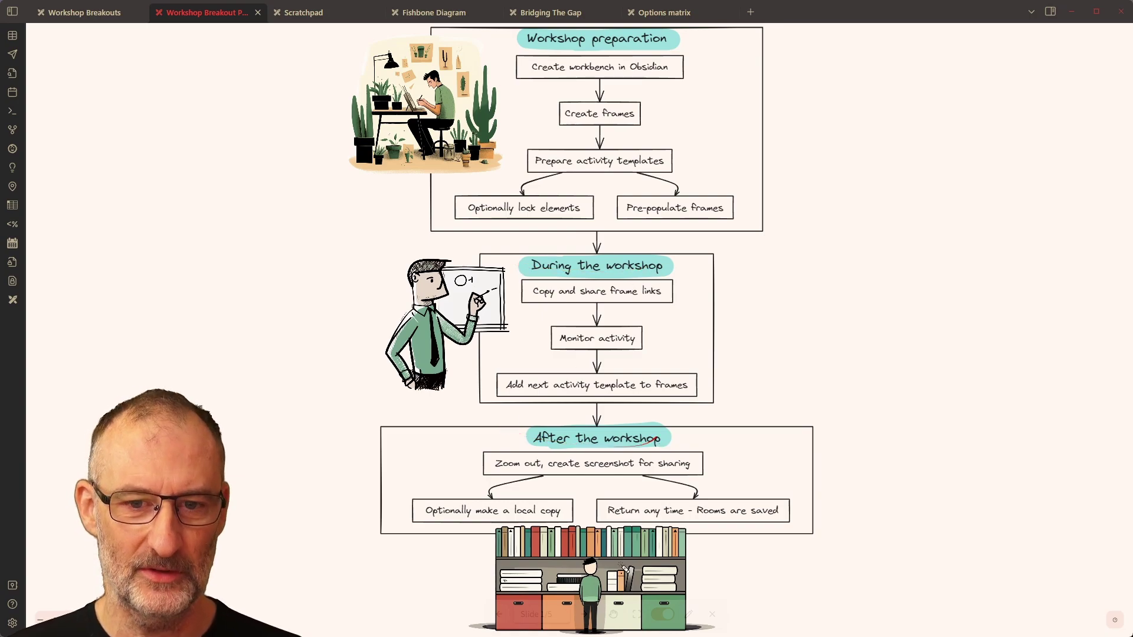
key(Right)
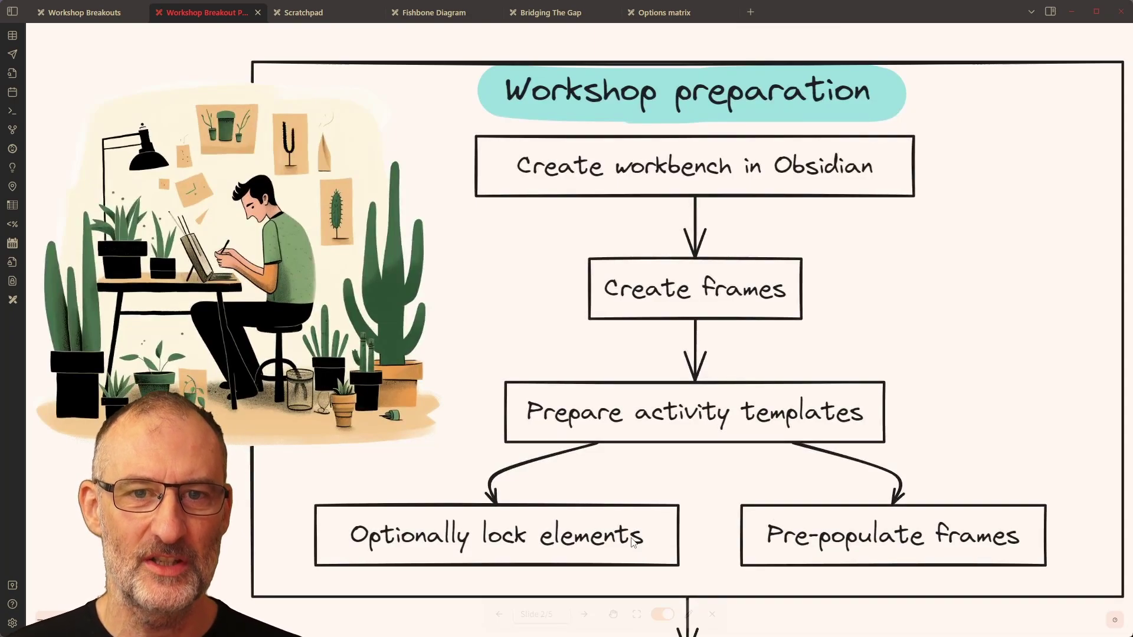
Circle the Create frames step on the process slides, then return to the Scratchpad
click(316, 18)
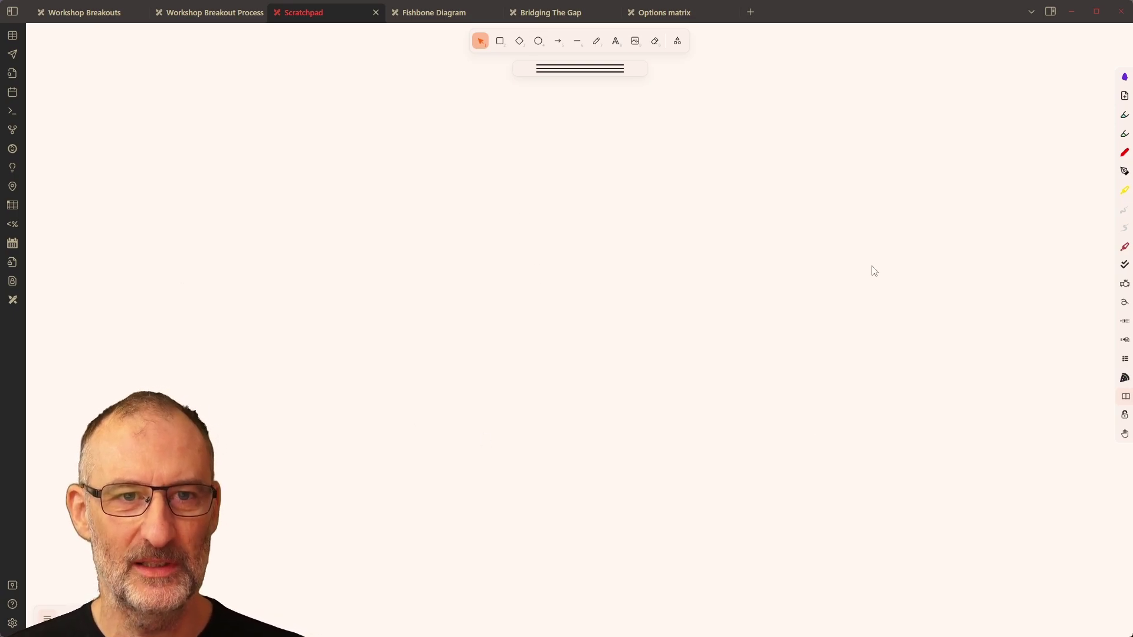
click(225, 24)
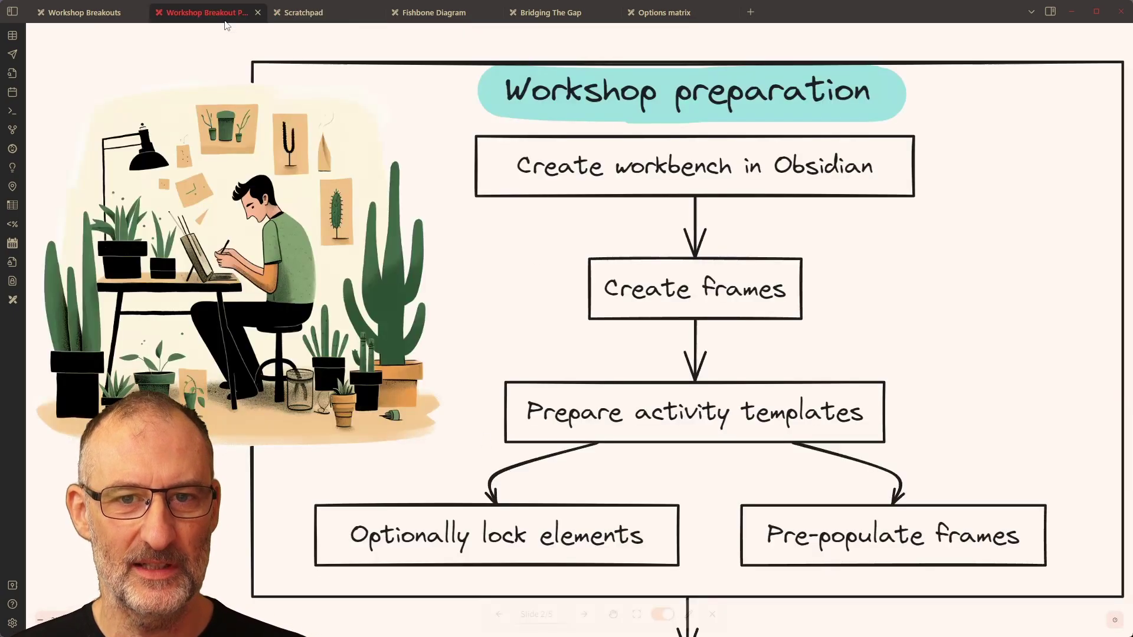
mouse_move(601, 291)
mouse_down()
mouse_move(726, 326)
mouse_move(637, 251)
mouse_move(596, 289)
mouse_up()
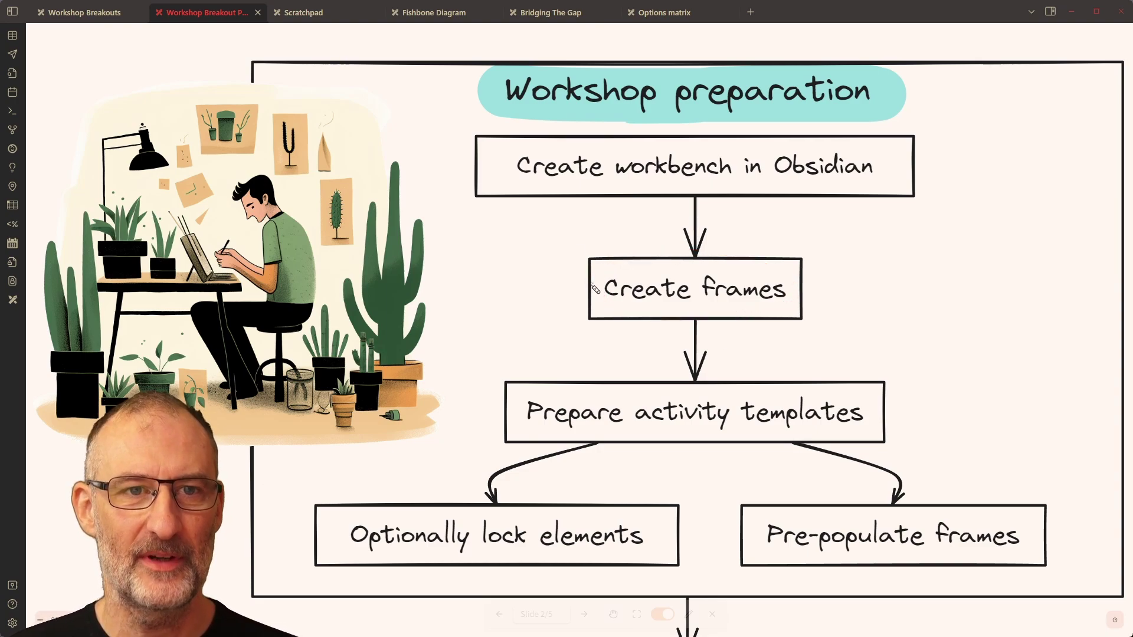
click(305, 20)
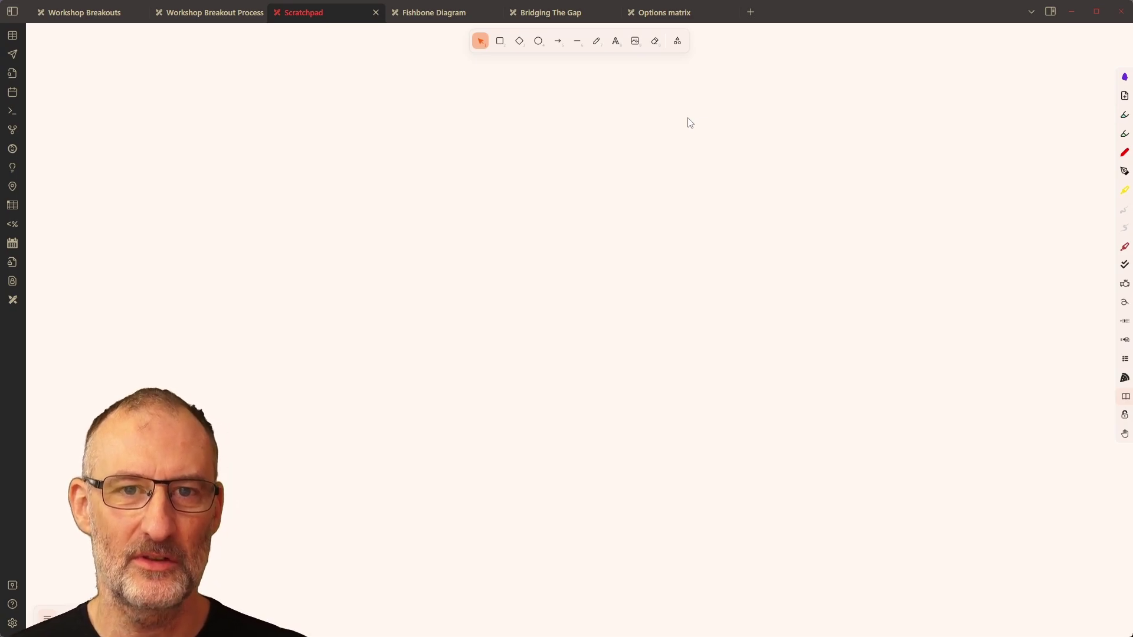
click(1125, 82)
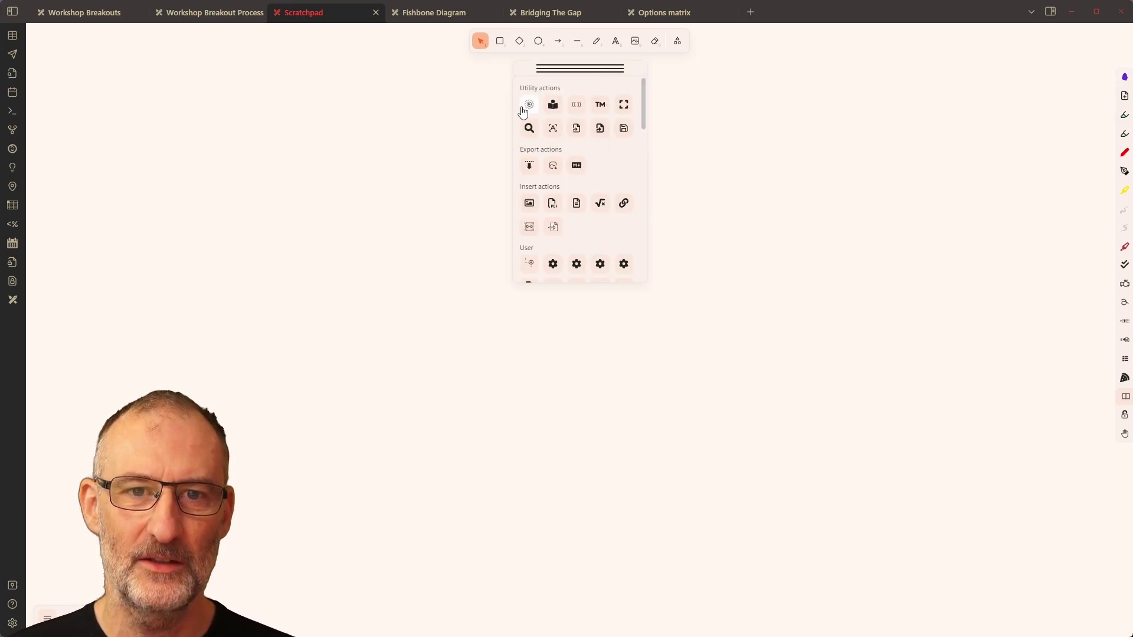
click(529, 106)
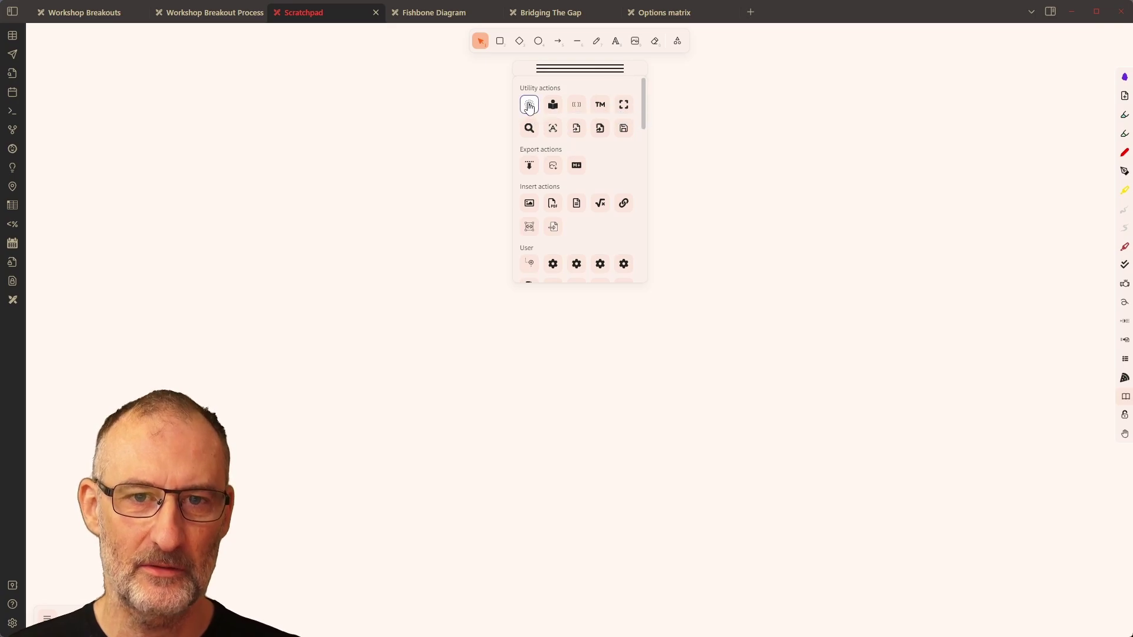
click(792, 65)
text(coll)
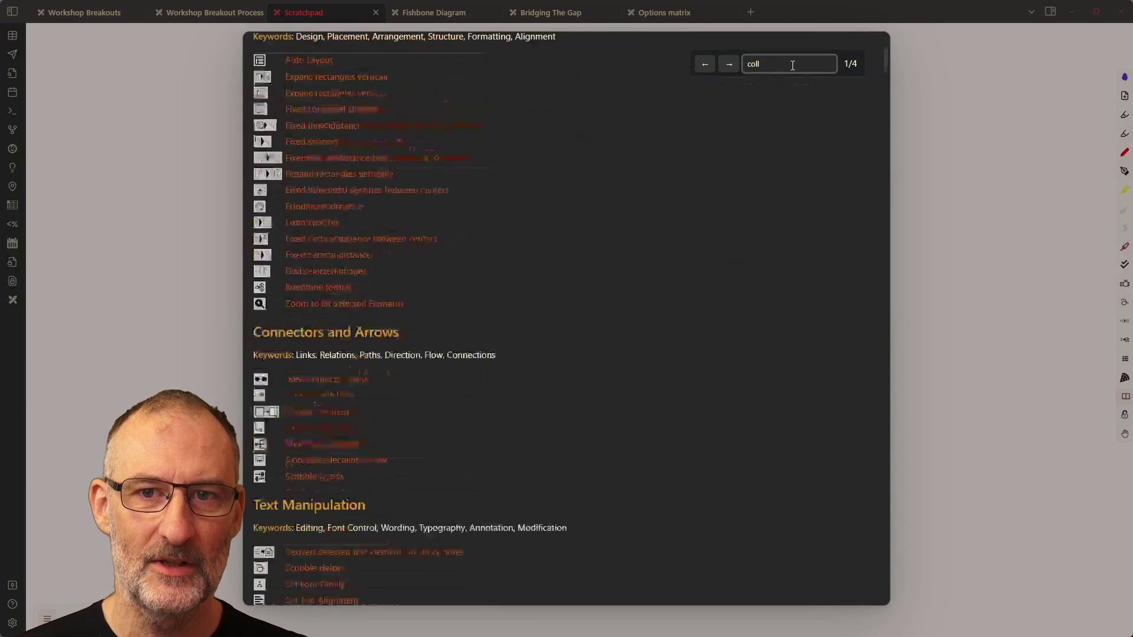
scroll(385, 539, down, 1)
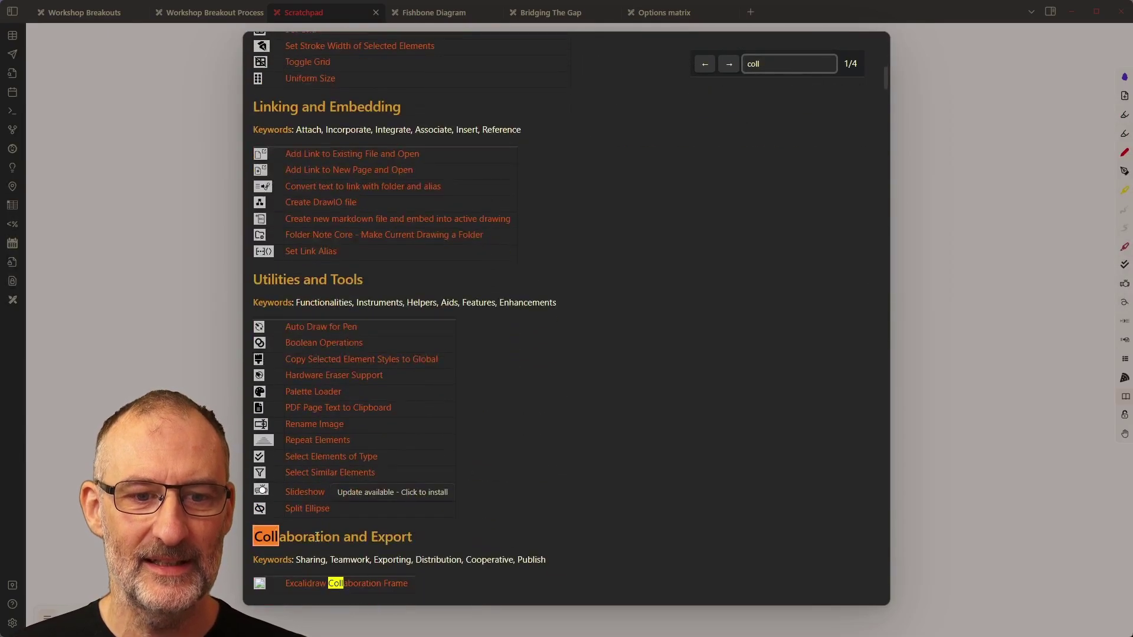
scroll(460, 319, down, 1)
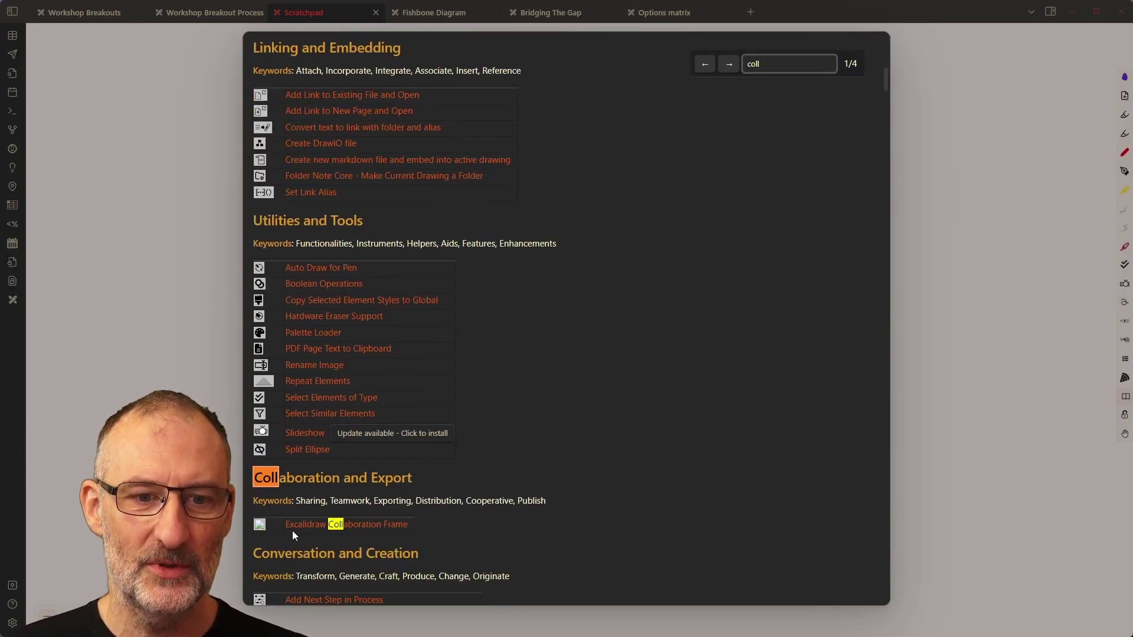
click(376, 525)
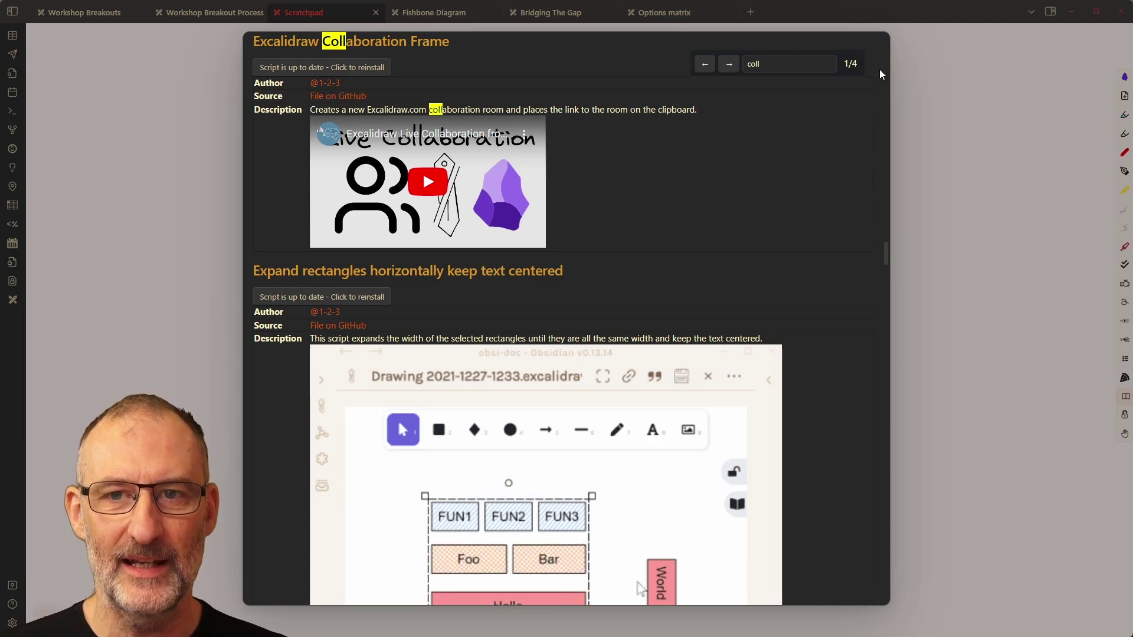
click(944, 130)
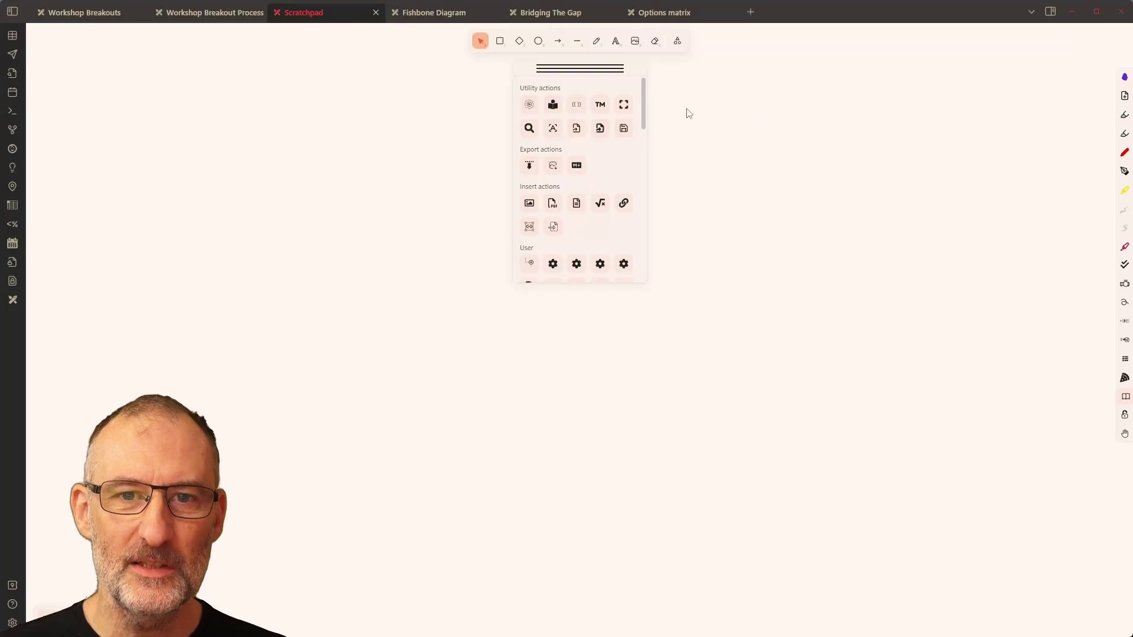
click(1124, 79)
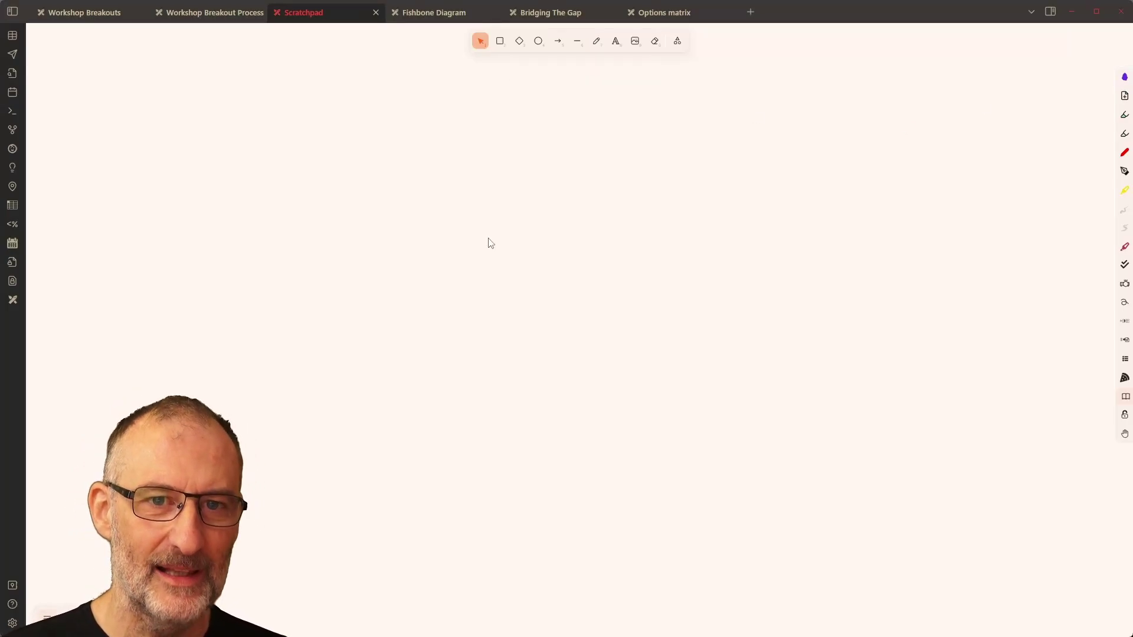
Run 'Excalidraw: (Script) Excalidraw Collaboration Frame' and move the new room frame left
key(ctrl+p)
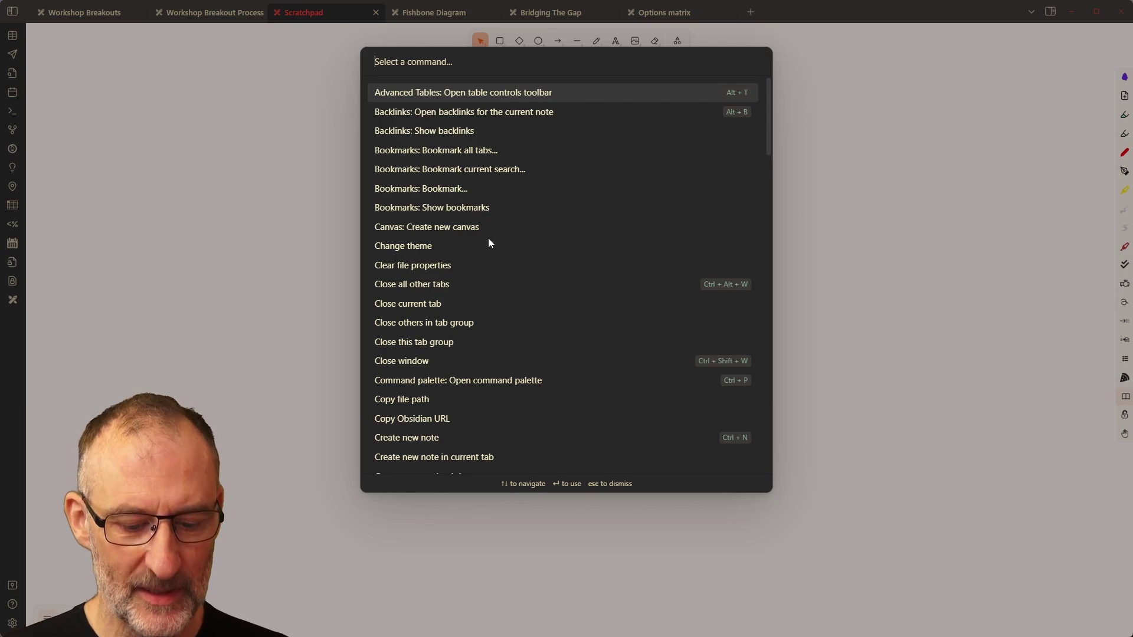
text(coll)
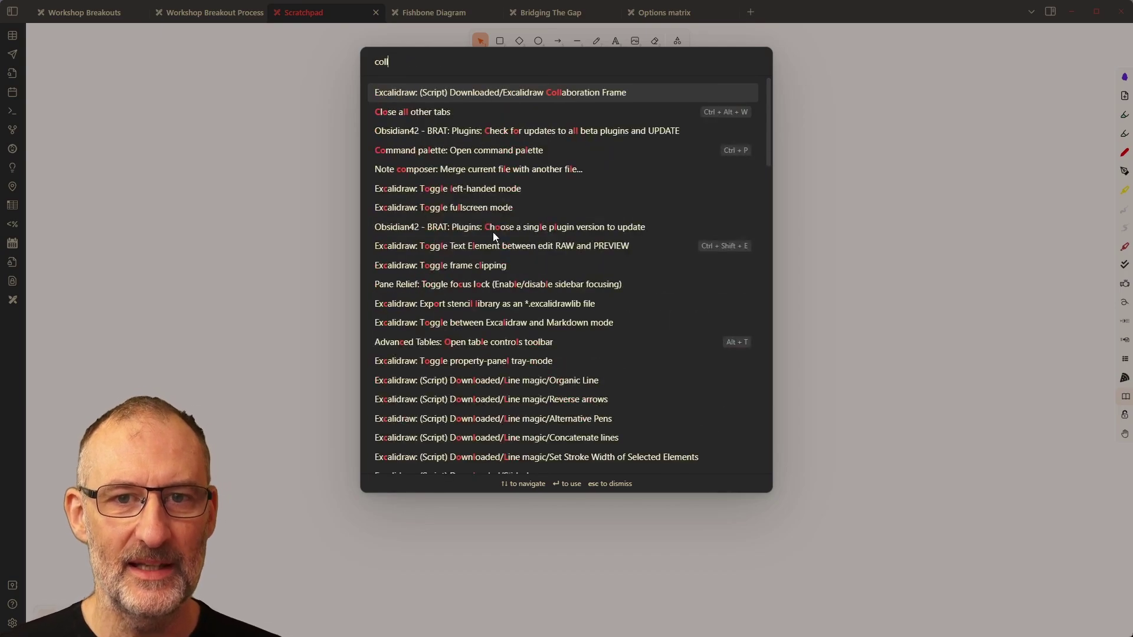
click(586, 93)
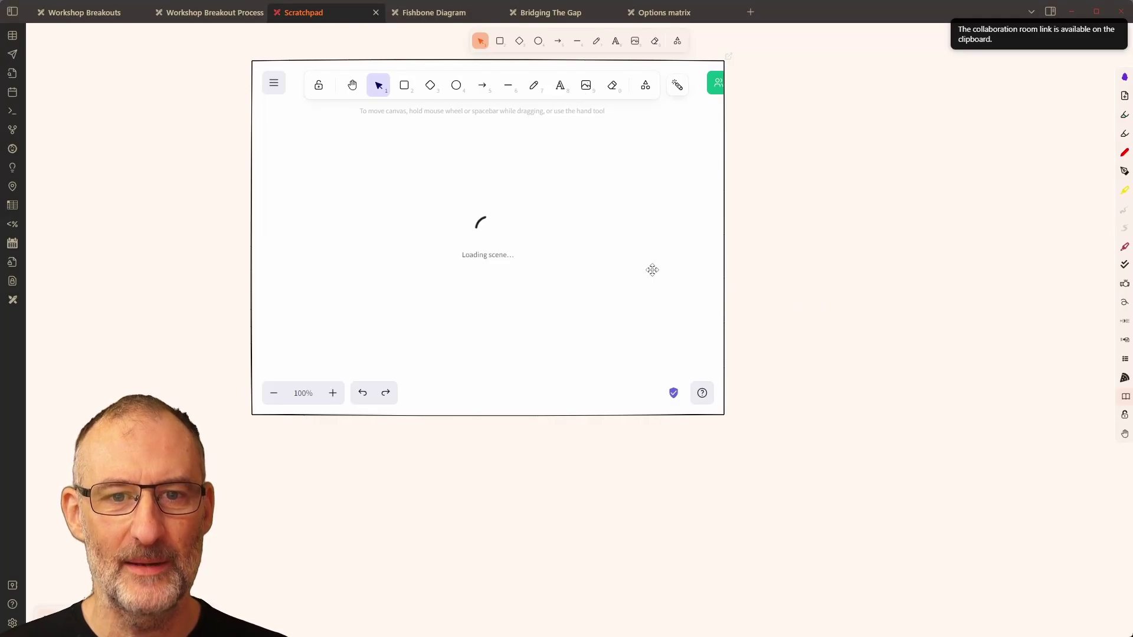
drag(678, 270, 491, 313)
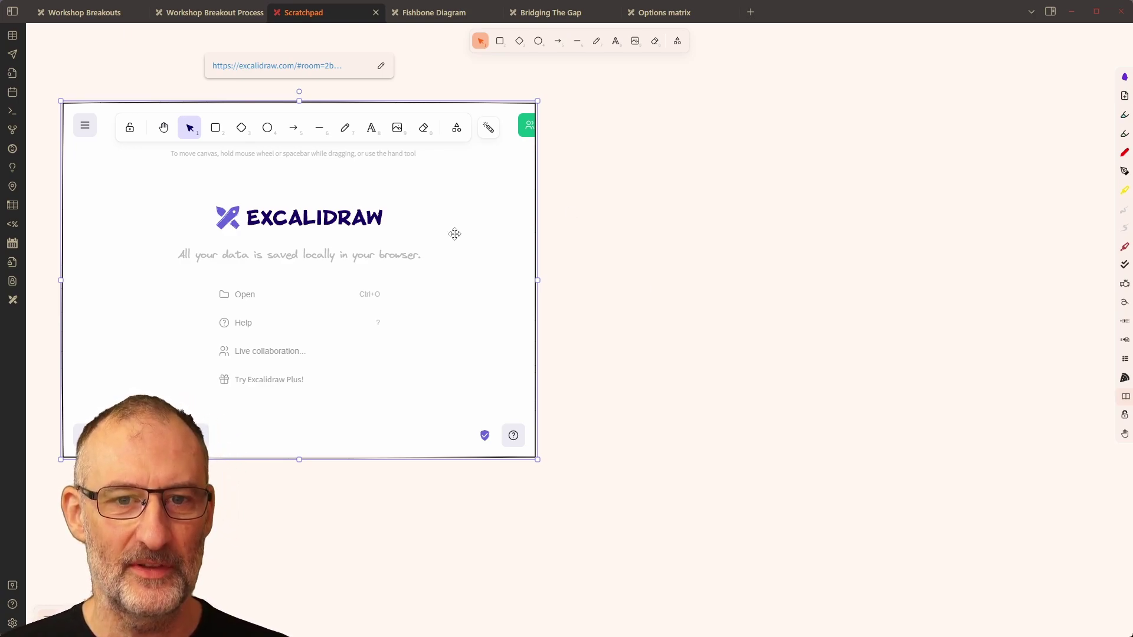
Alt-drag a copy of the room frame to the right, then delete the copy
alt+drag(454, 232, 957, 226)
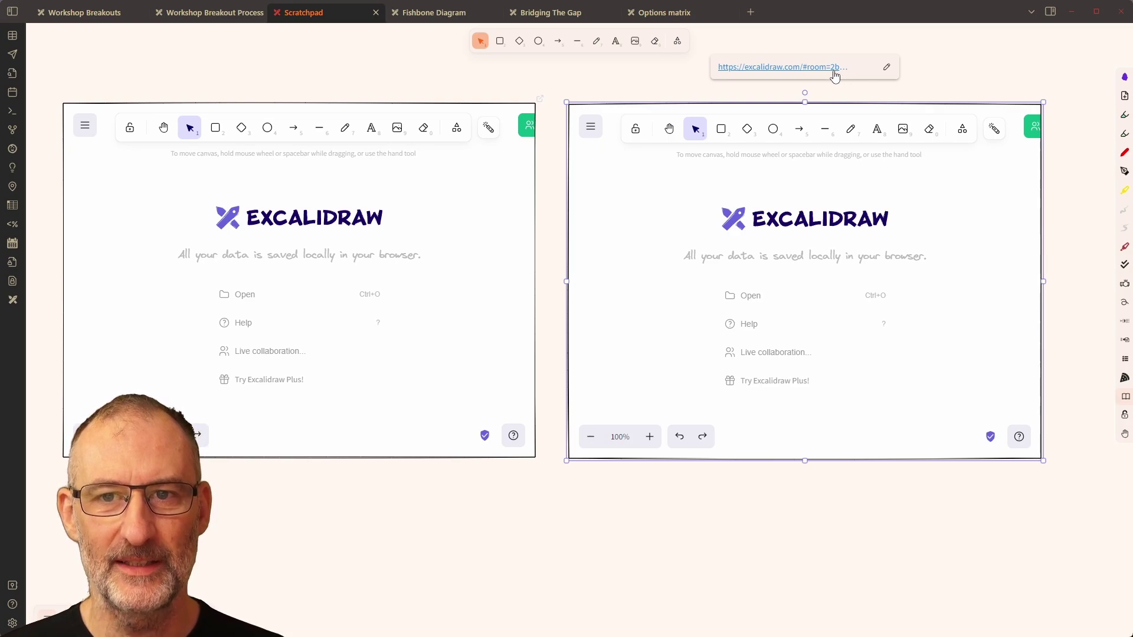
click(416, 393)
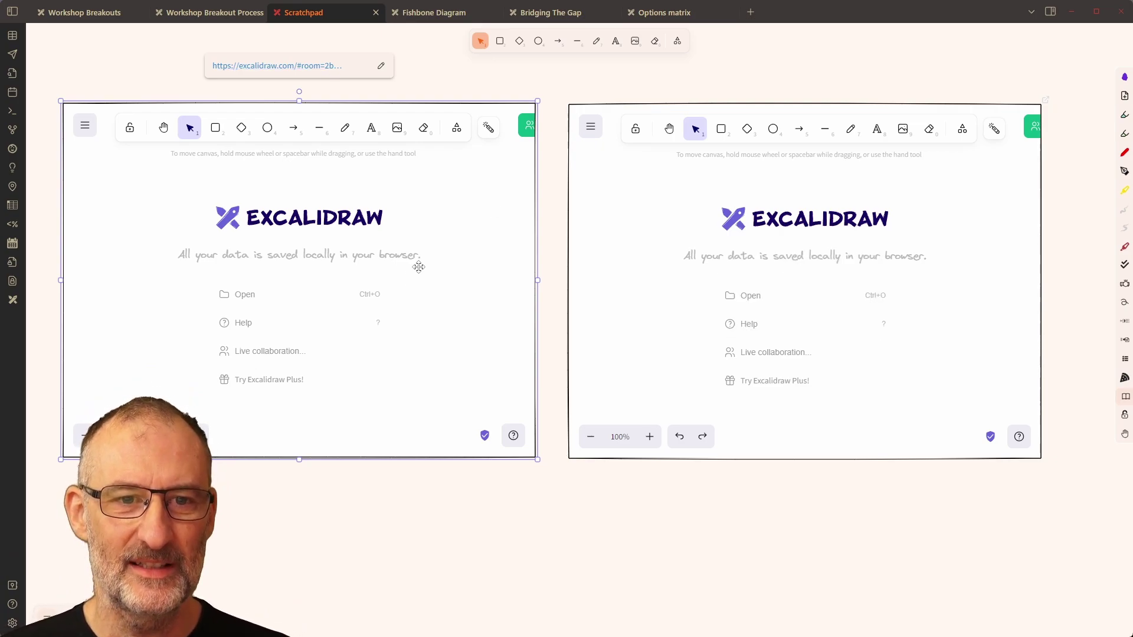
mouse_move(286, 290)
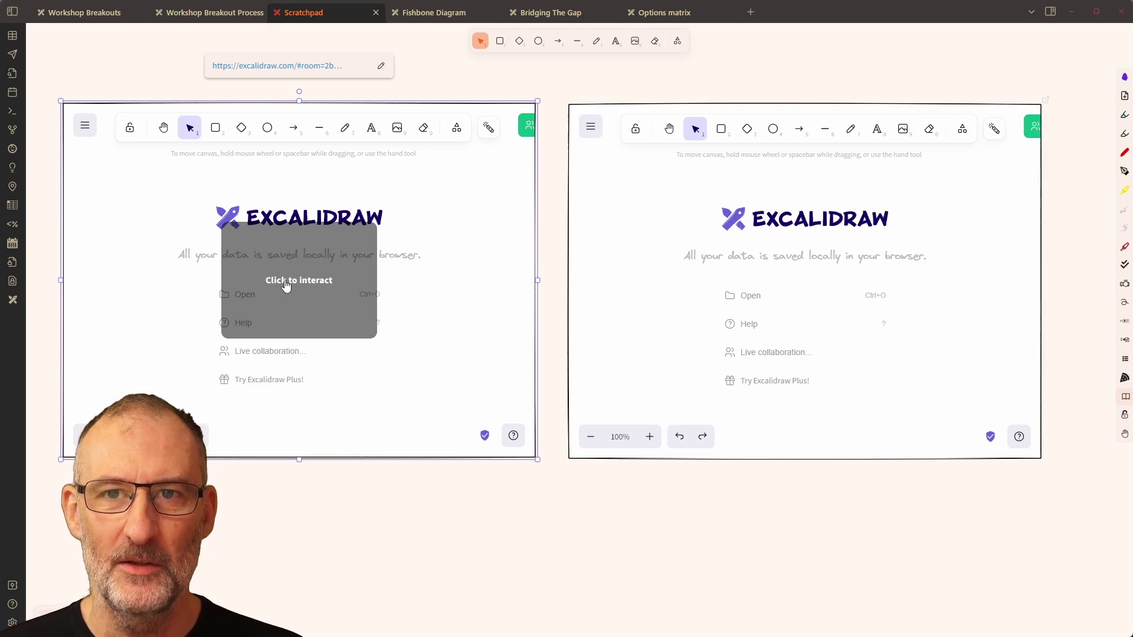
click(654, 163)
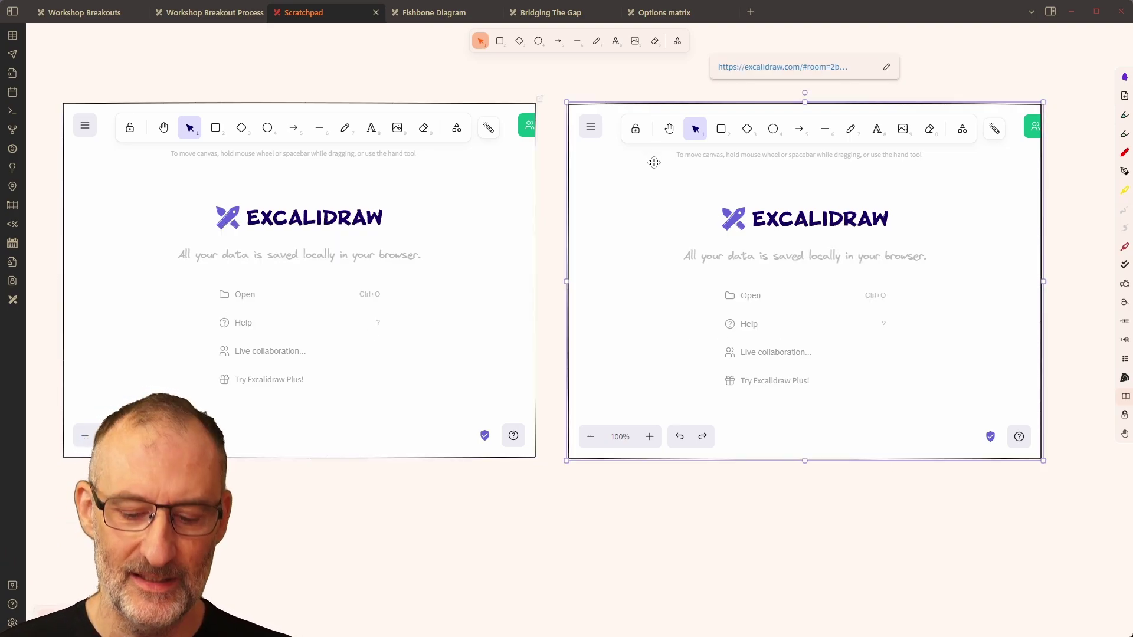
key(Delete)
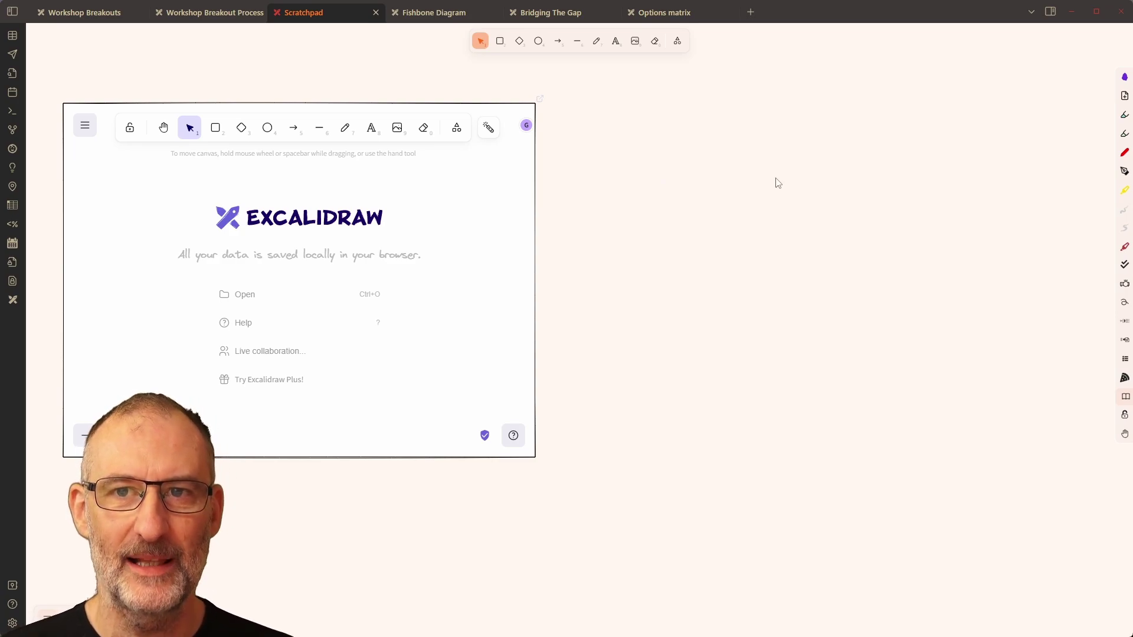
key(ctrl+p)
Rerun the Collaboration Frame script, align the second room beside the first, and zoom out to 70%
text(coll)
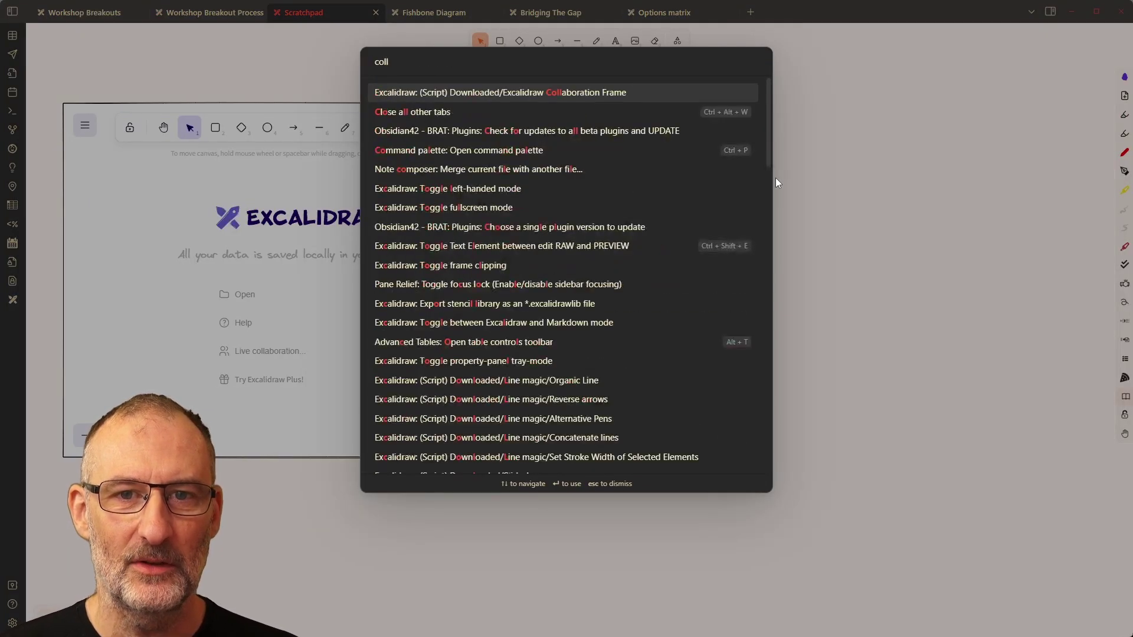
key(Return)
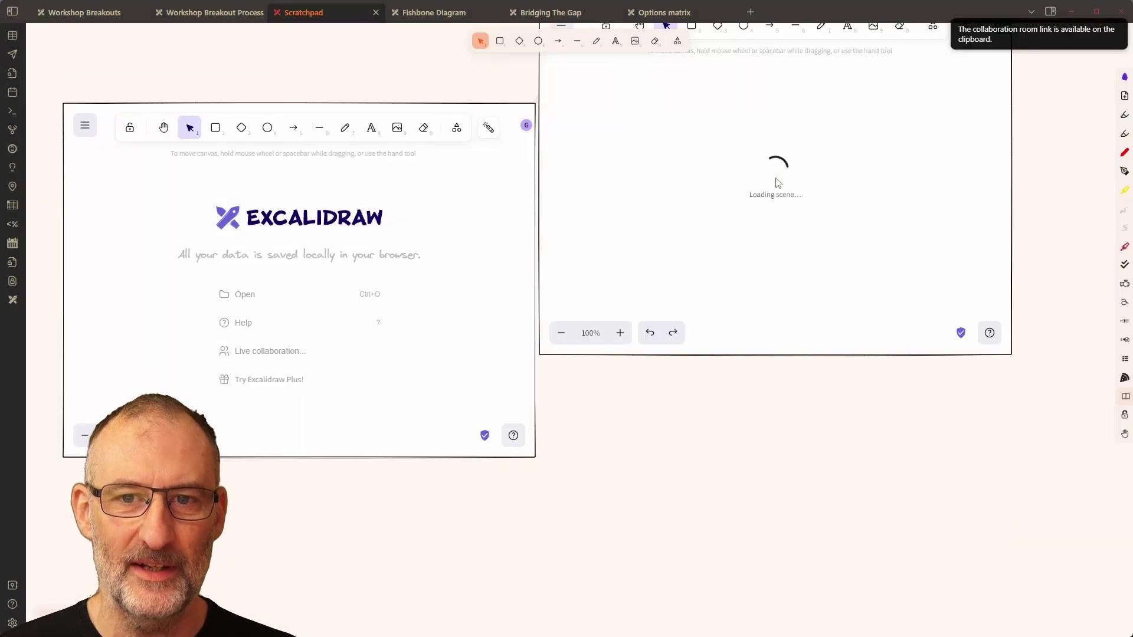
drag(698, 391, 661, 378)
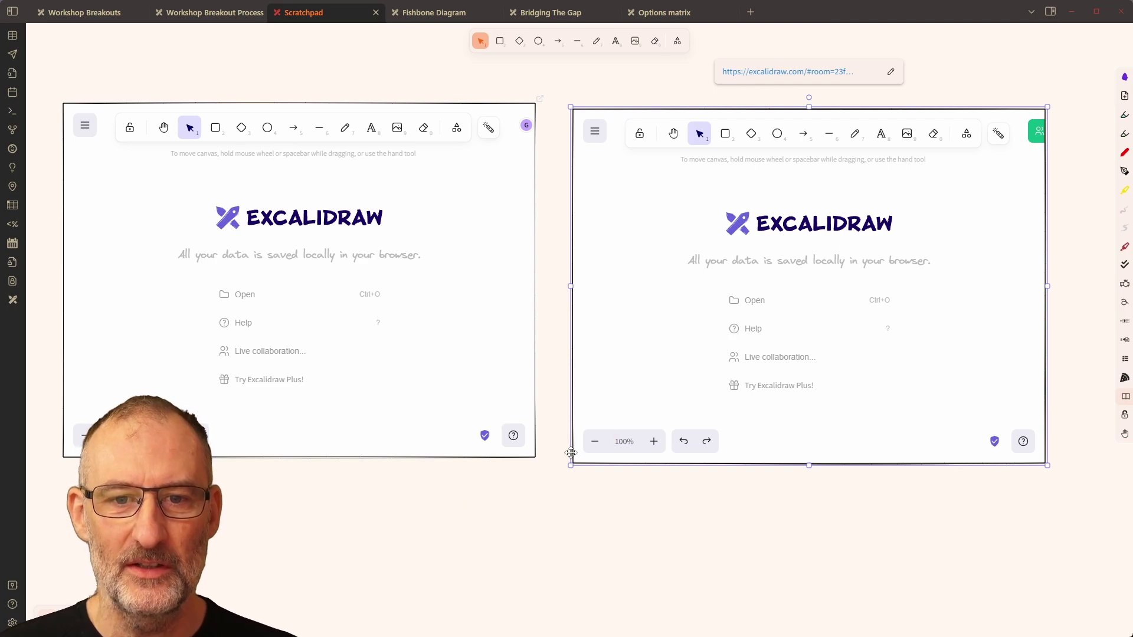
drag(581, 376, 574, 367)
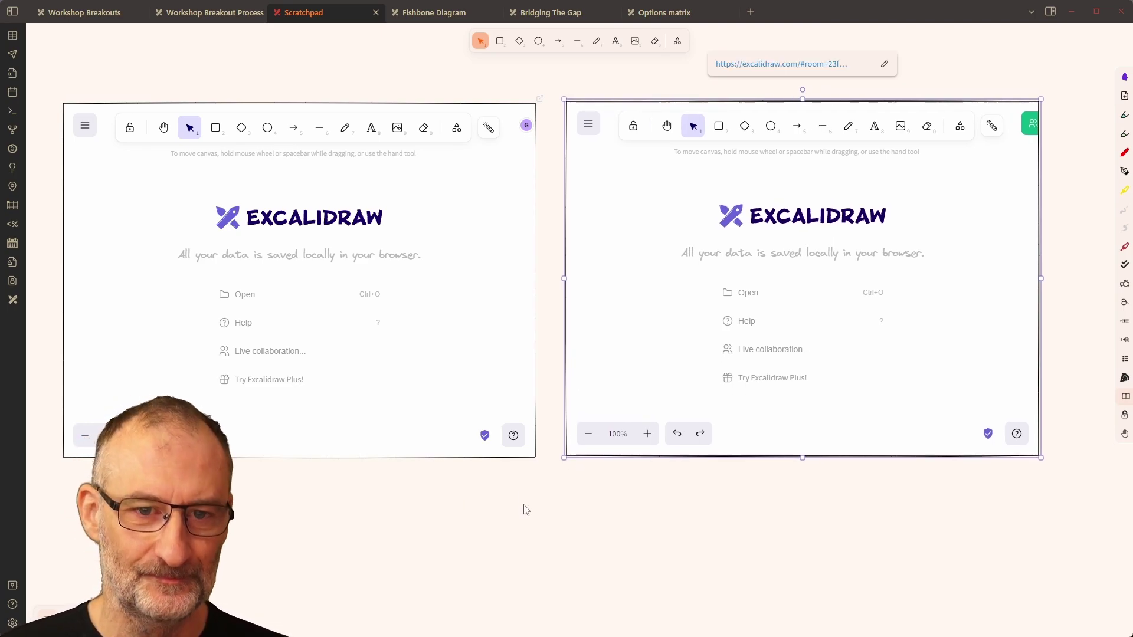
scroll(525, 510, down, 2)
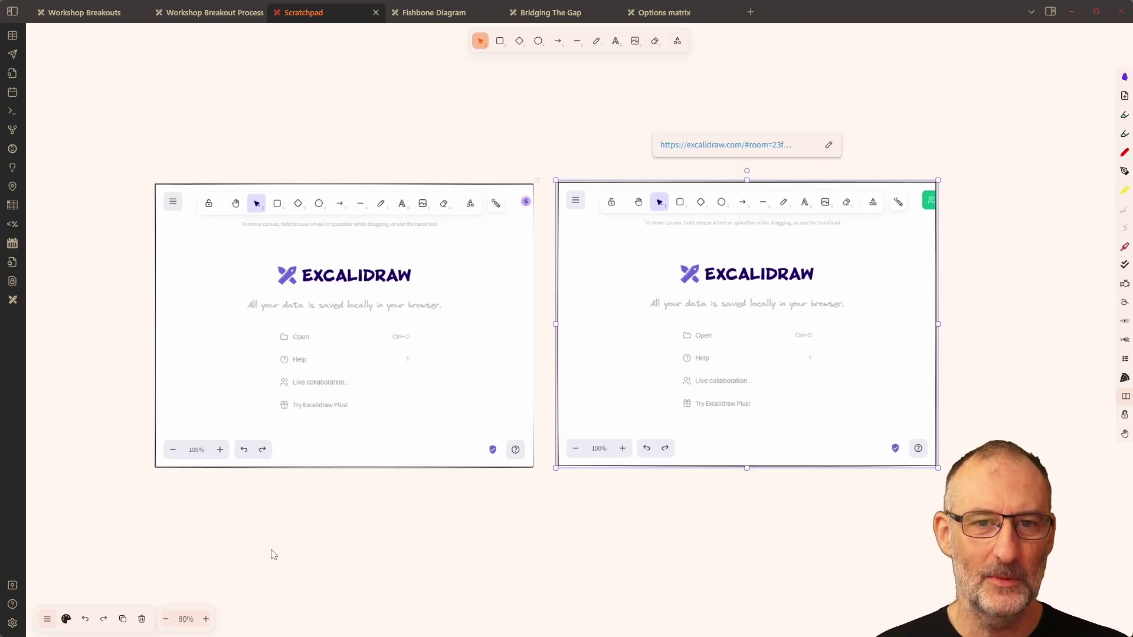
scroll(289, 557, down, 2)
scroll(411, 462, down, 1)
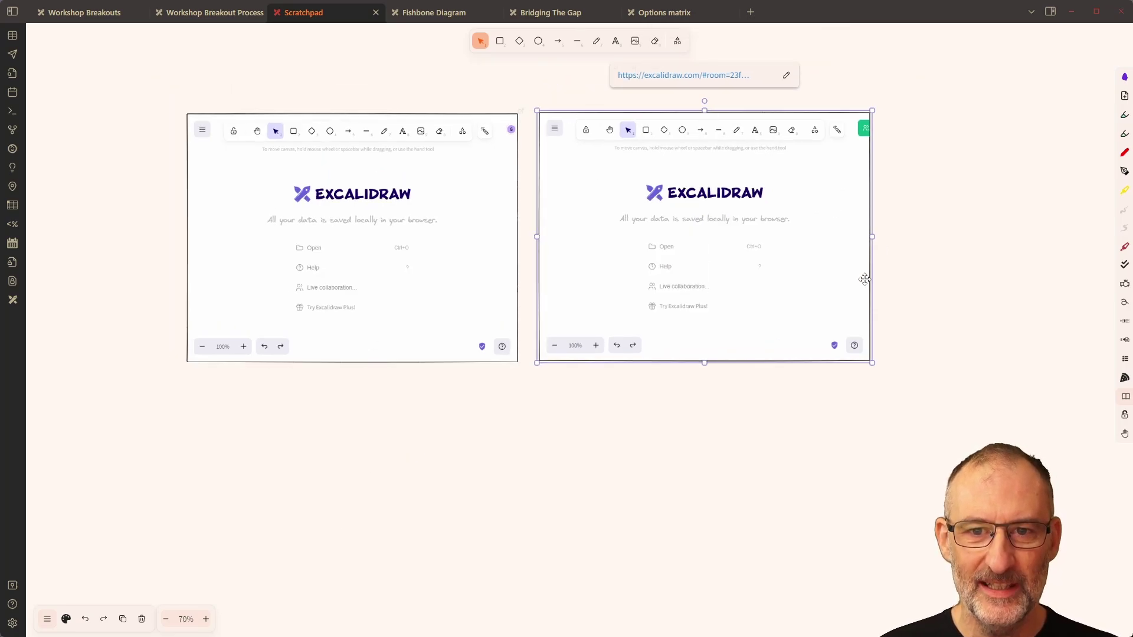
Draw an ellipse inside the right collaboration room
click(708, 237)
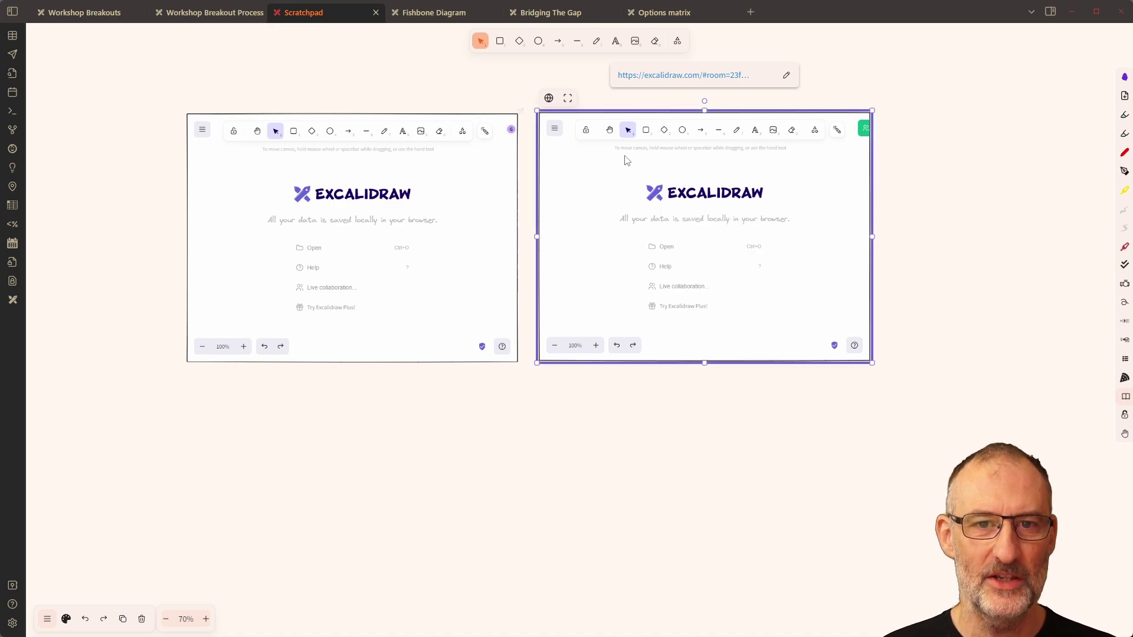
click(568, 99)
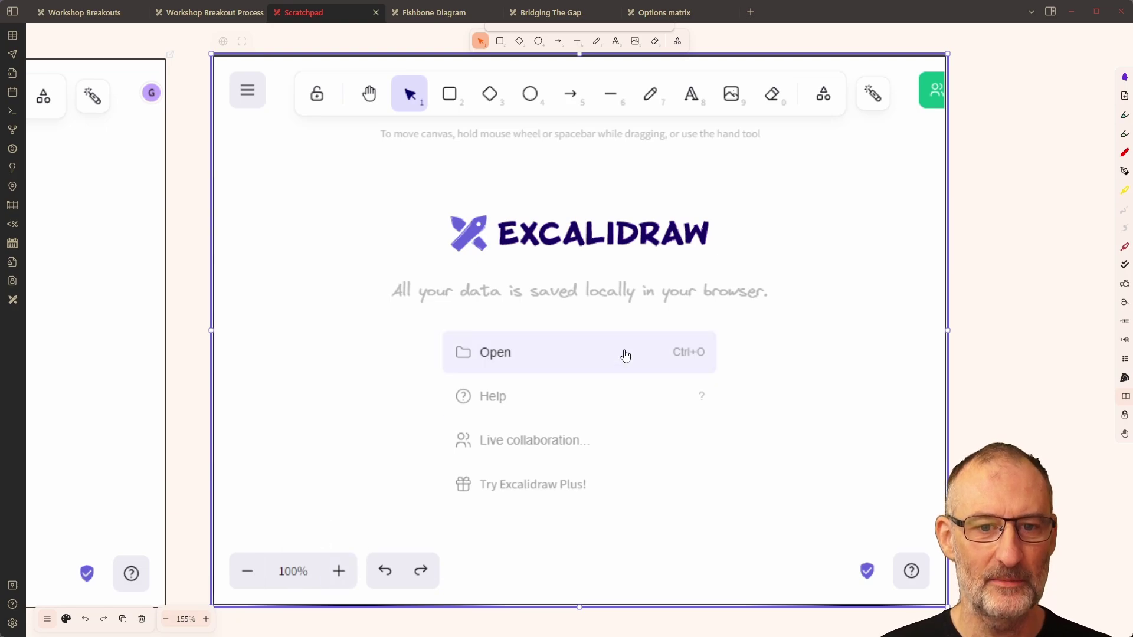
click(533, 99)
drag(483, 212, 741, 425)
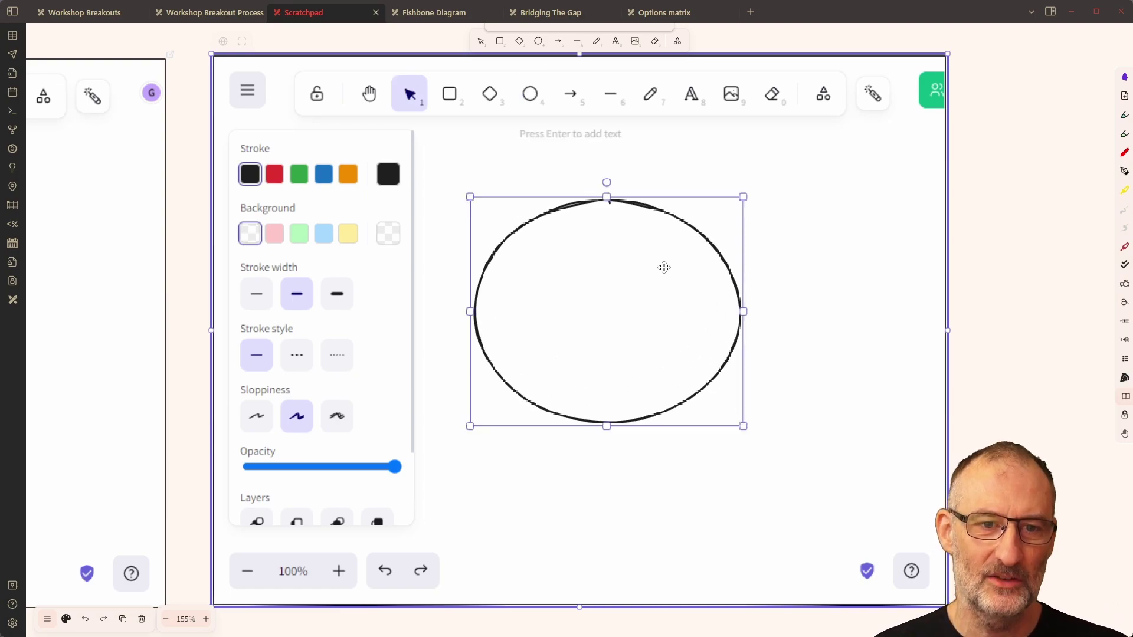
Reset the drawing to 100% zoom and enlarge the room frame to nearly fill it
click(1020, 328)
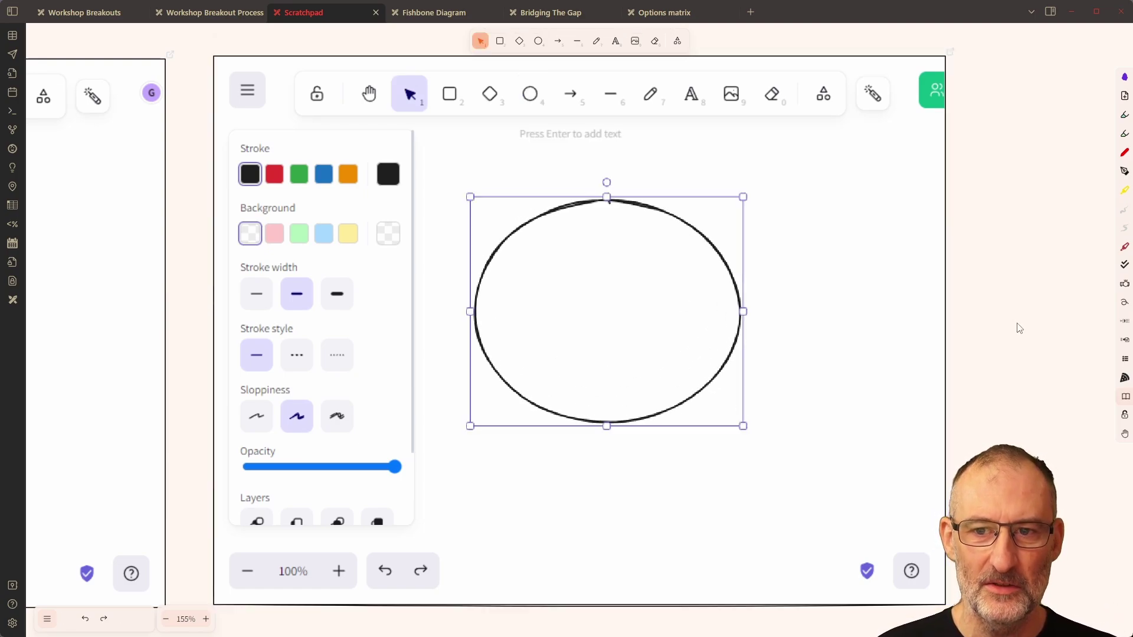
click(186, 620)
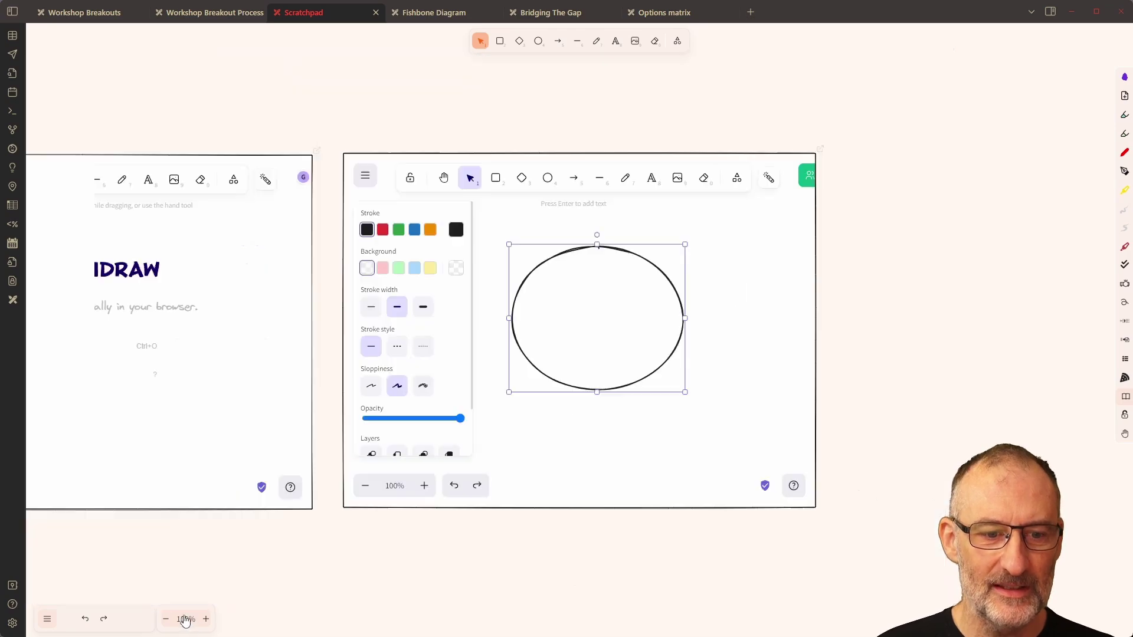
drag(432, 555, 197, 460)
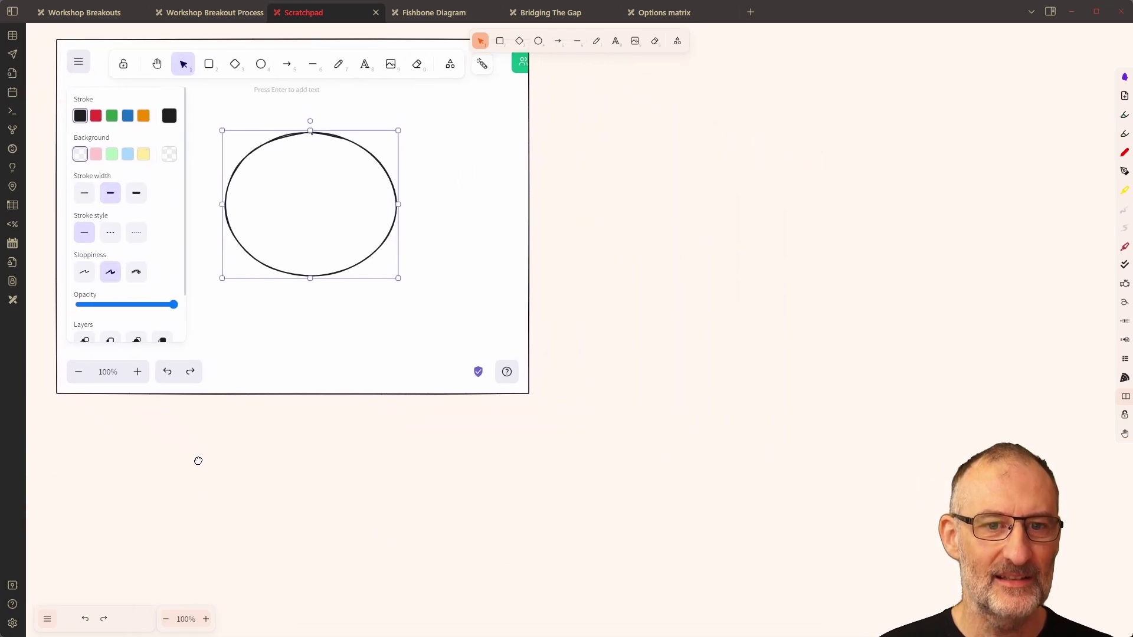
click(421, 386)
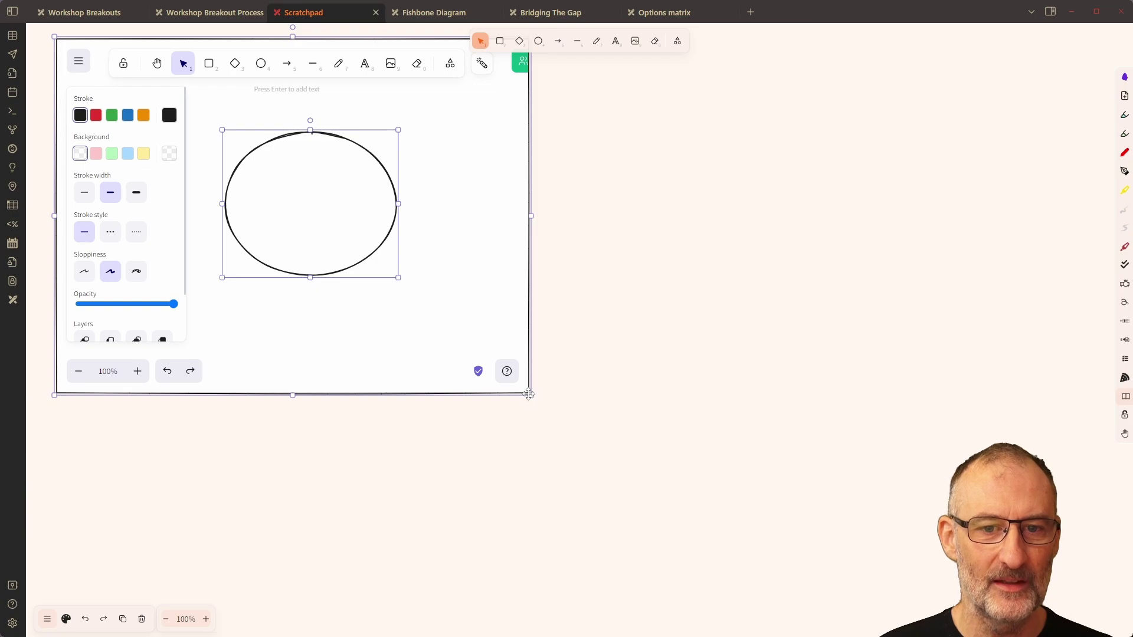
drag(531, 396, 1090, 615)
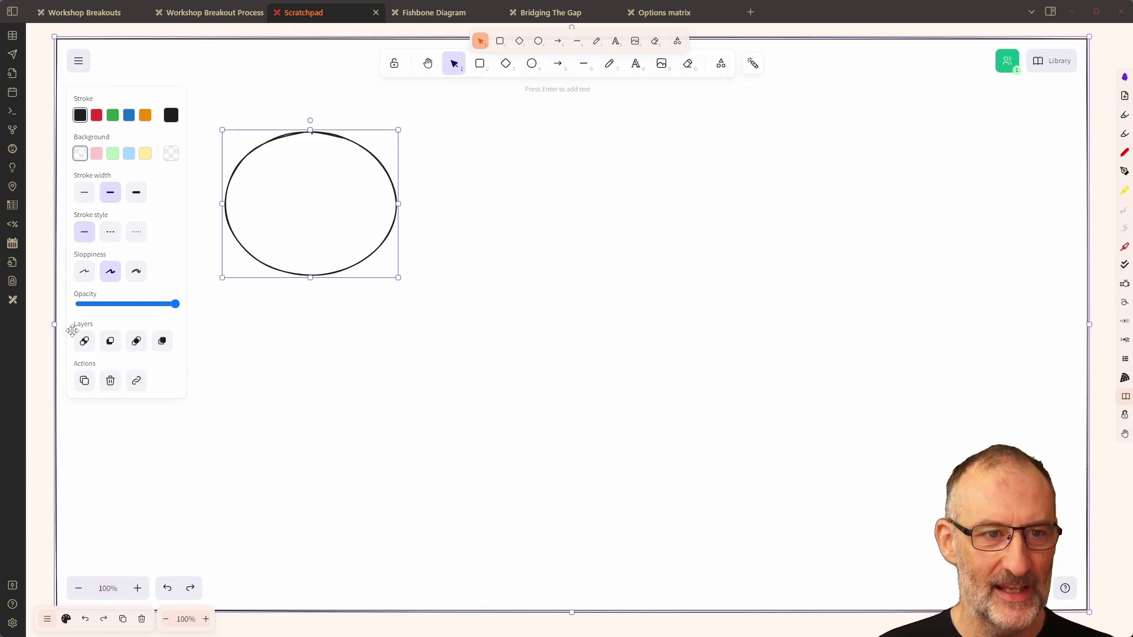
Move the ellipse to the middle of the embedded room
click(623, 352)
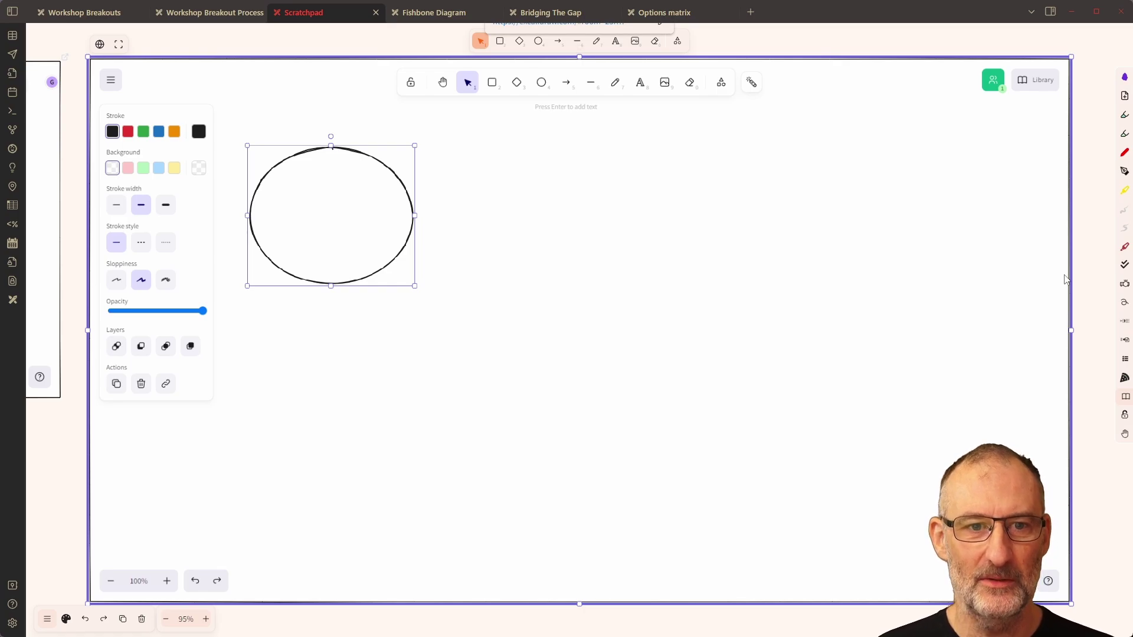
drag(327, 217, 628, 316)
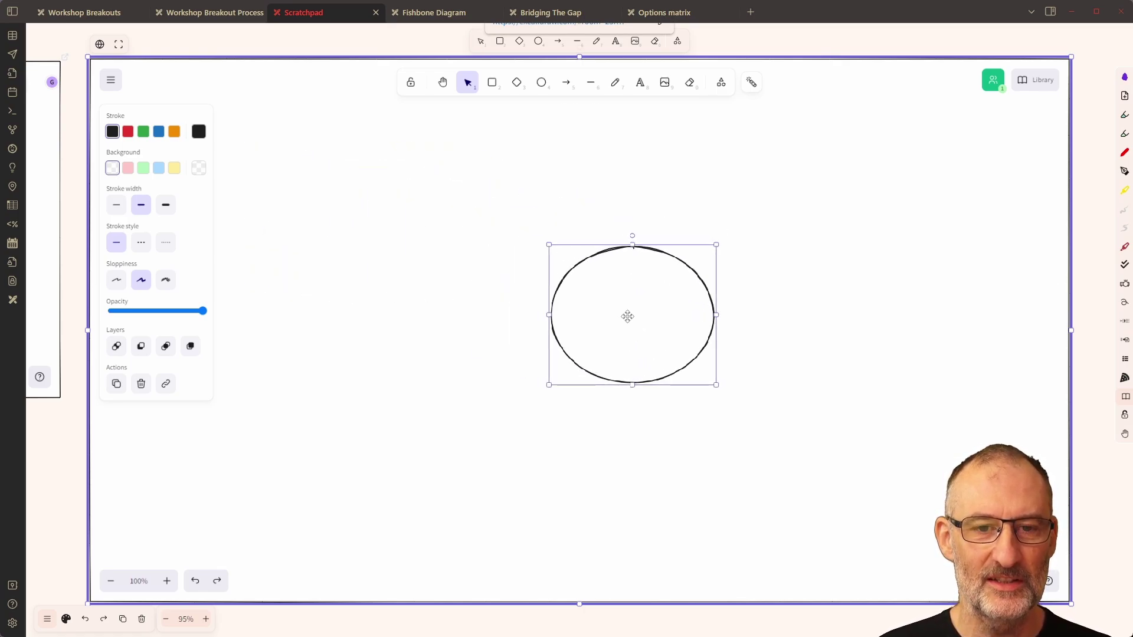
click(59, 488)
scroll(65, 493, down, 3)
scroll(63, 493, down, 1)
Move the welcome-screen Excalidraw embed left and enlarge it to about 905x605
drag(63, 493, 453, 435)
drag(378, 345, 252, 344)
scroll(465, 388, left, 5)
drag(462, 308, 344, 308)
drag(473, 378, 718, 504)
mouse_move(616, 218)
mouse_down()
mouse_move(608, 242)
mouse_move(612, 229)
mouse_up()
click(725, 496)
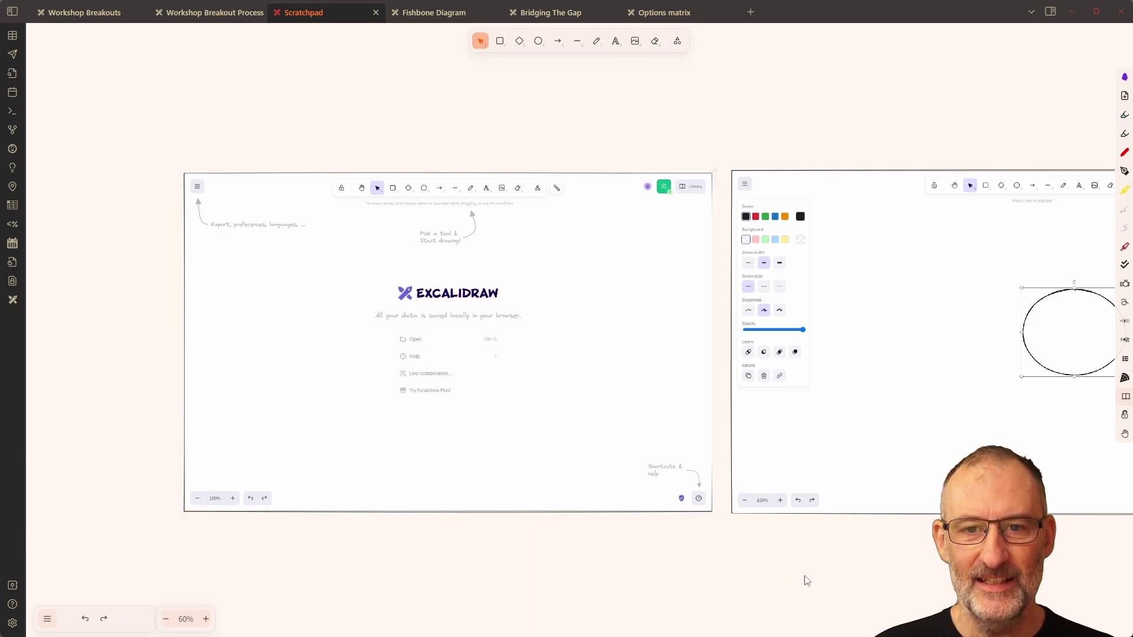
scroll(840, 572, down, 3)
scroll(814, 542, right, 3)
scroll(713, 506, right, 3)
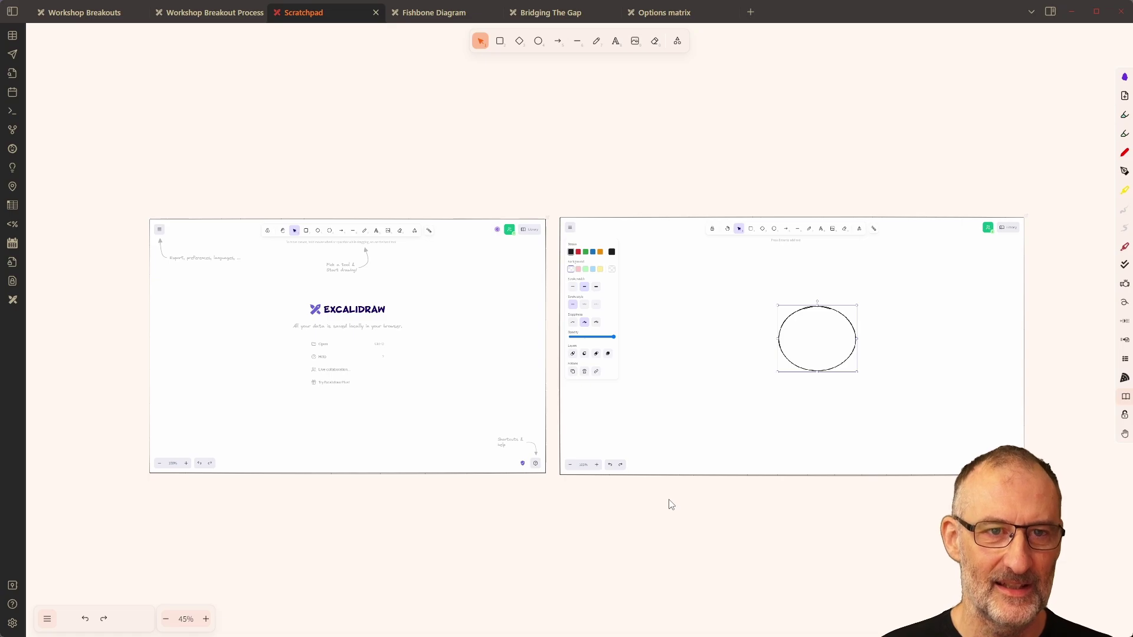
Review the slides' 'Prepare activity templates' step, then copy the middle fishbone from Fishbone Diagram
click(210, 12)
mouse_move(496, 401)
mouse_down()
mouse_move(628, 466)
mouse_move(886, 377)
mouse_move(512, 394)
mouse_up()
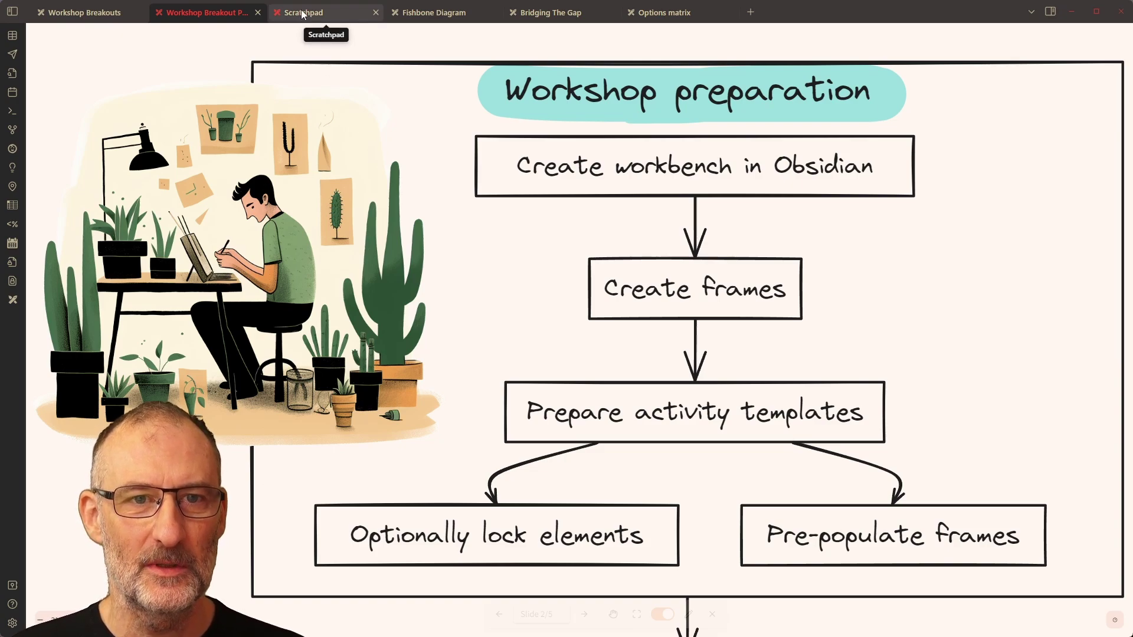
click(430, 14)
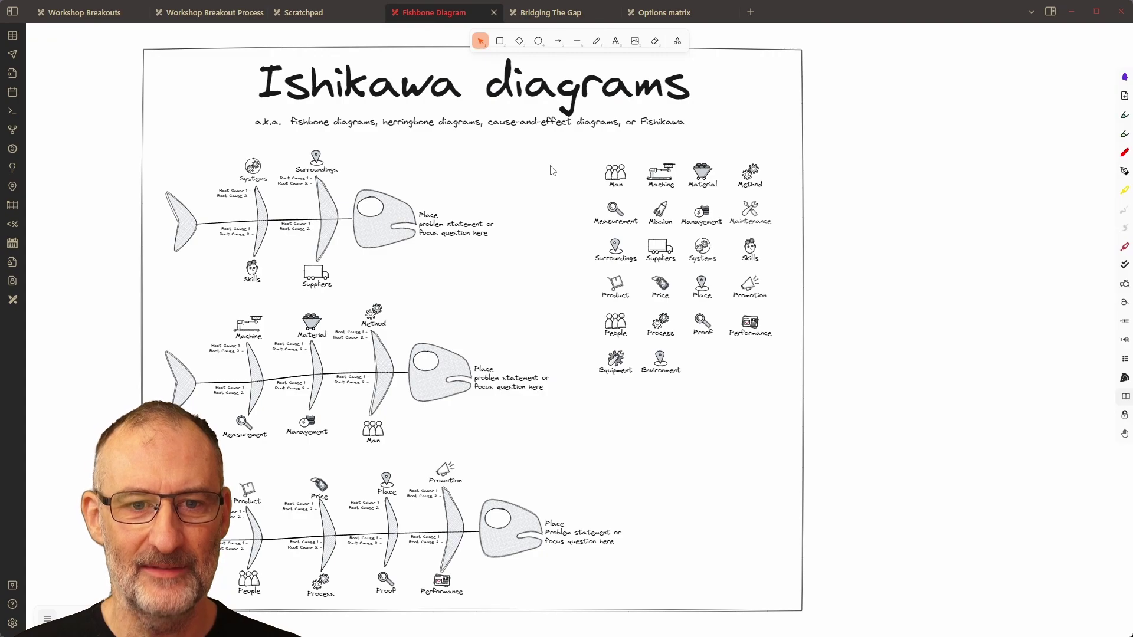
click(452, 380)
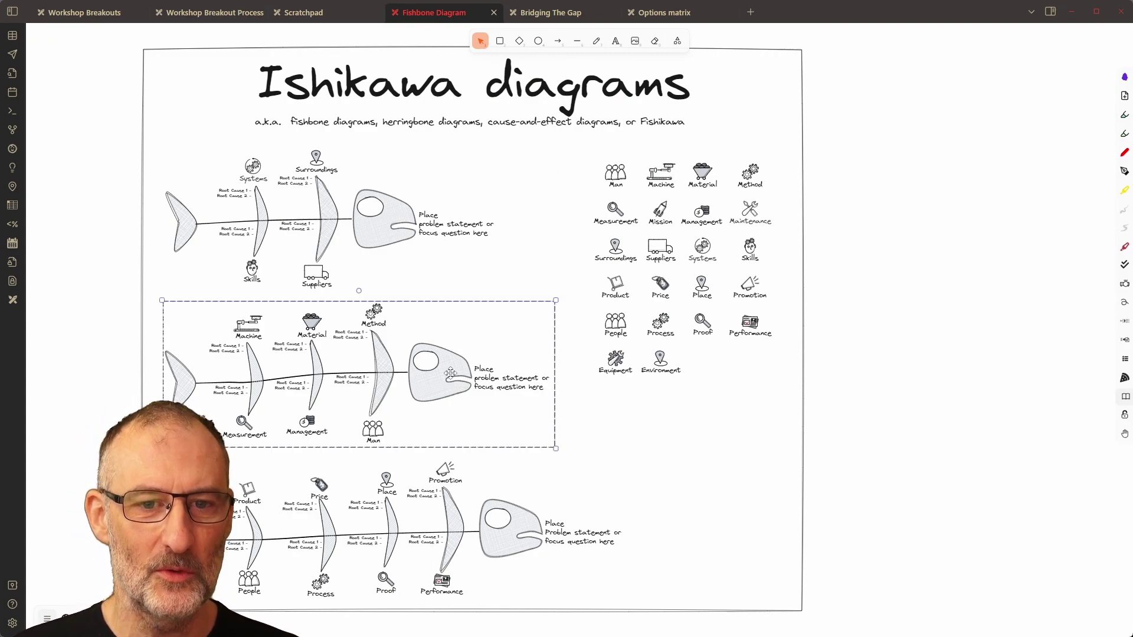
right_click(450, 373)
click(476, 325)
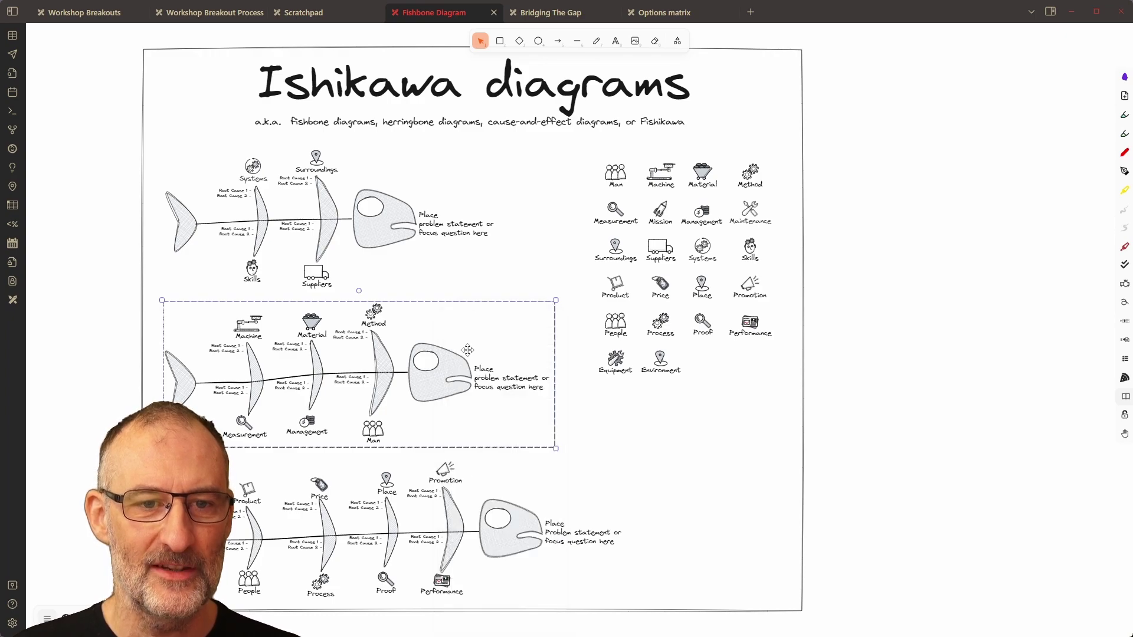
Paste the fishbone onto the Scratchpad and nudge it slightly down-right
click(299, 17)
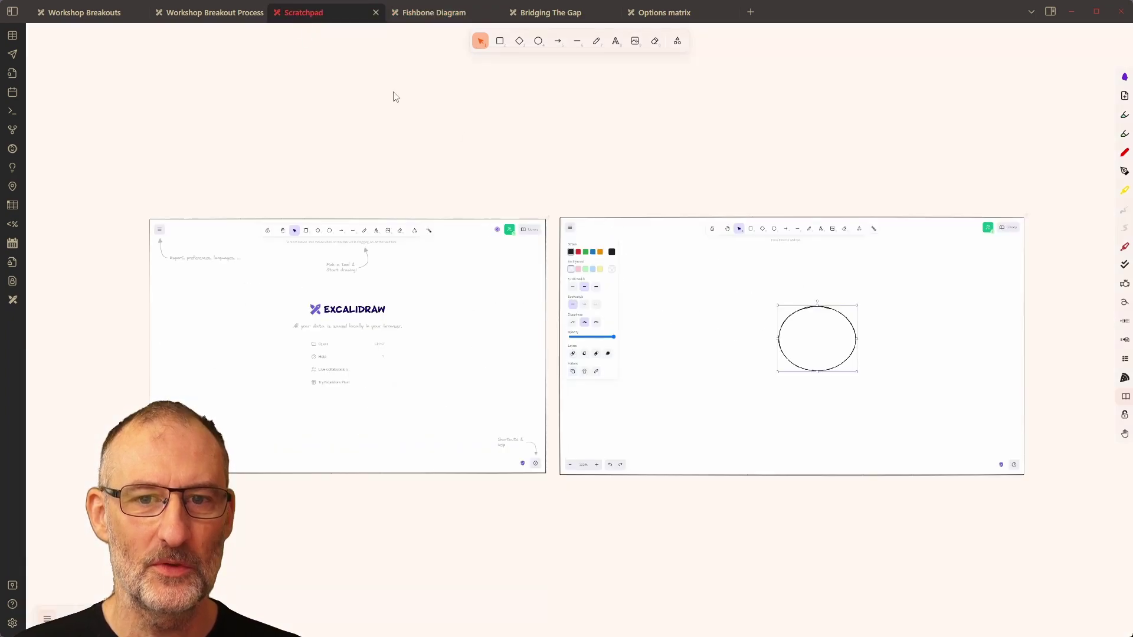
scroll(1090, 354, right, 8)
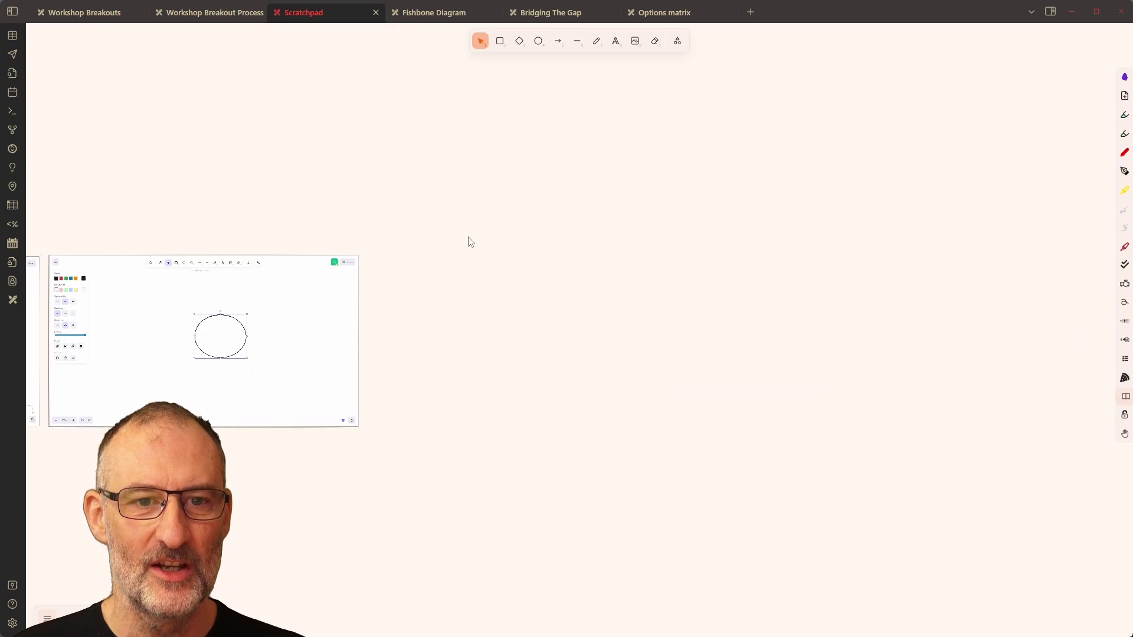
key(ctrl+v)
drag(495, 192, 514, 217)
click(579, 408)
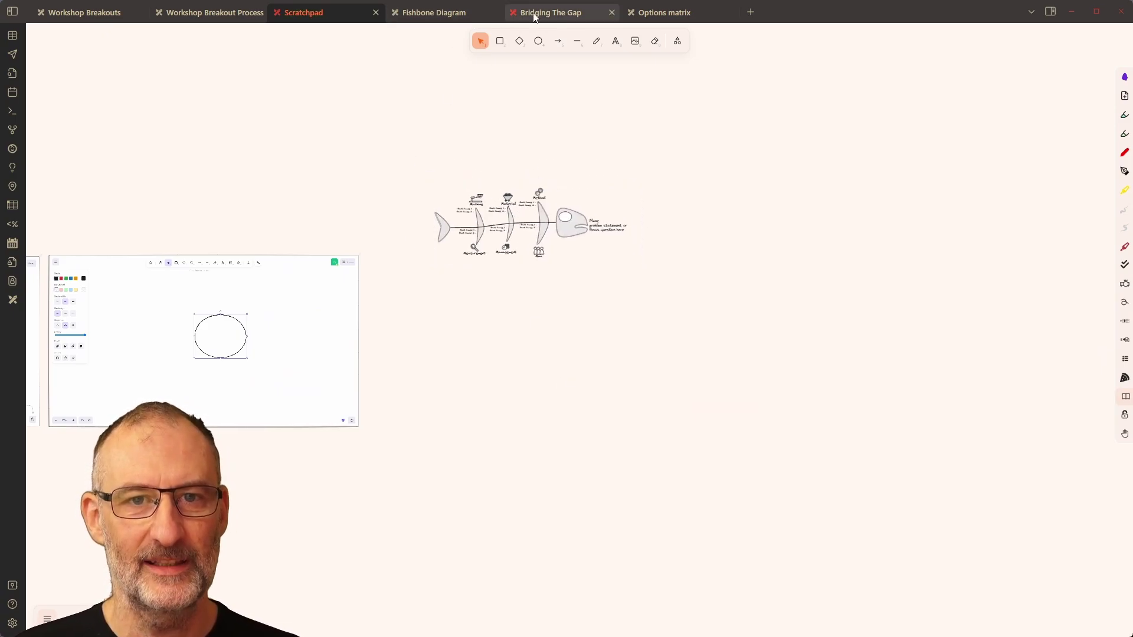
click(560, 13)
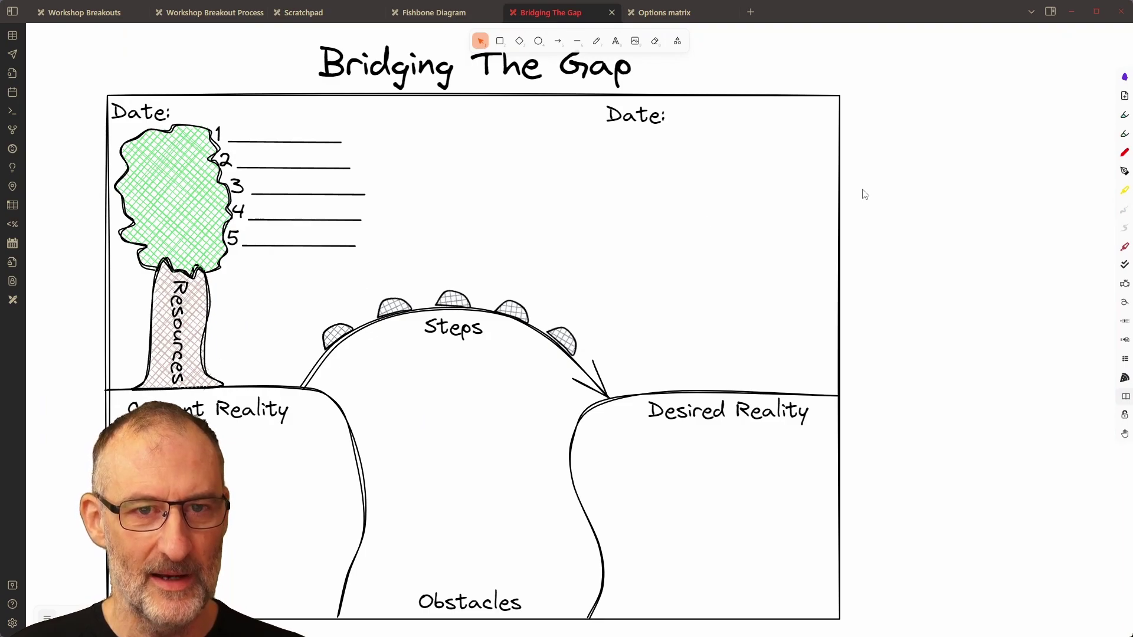
Select every element of the Bridging The Gap drawing and copy it
click(673, 95)
right_click(674, 95)
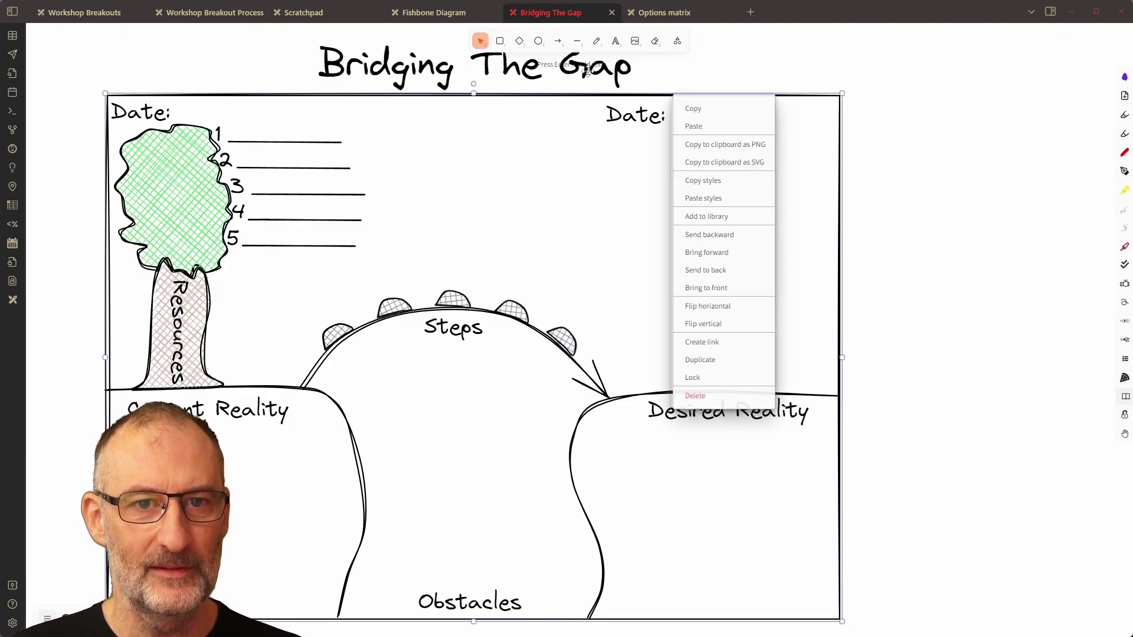
key(ctrl+a)
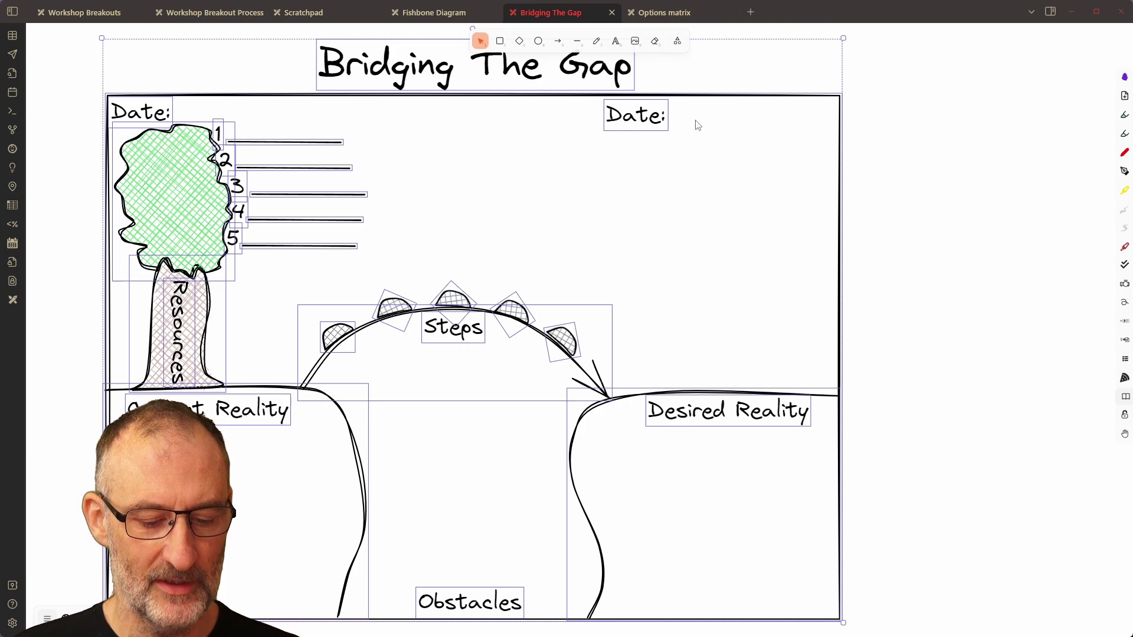
right_click(571, 83)
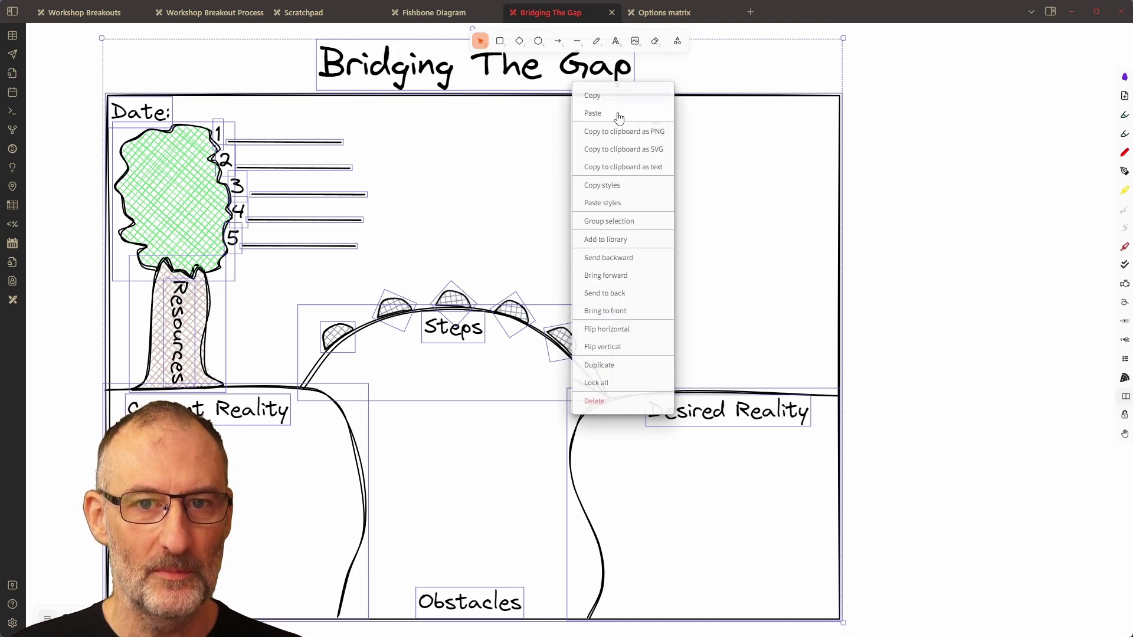
click(612, 105)
Paste it into the Scratchpad, group it, enlarge it and place it below the fishbone
click(303, 12)
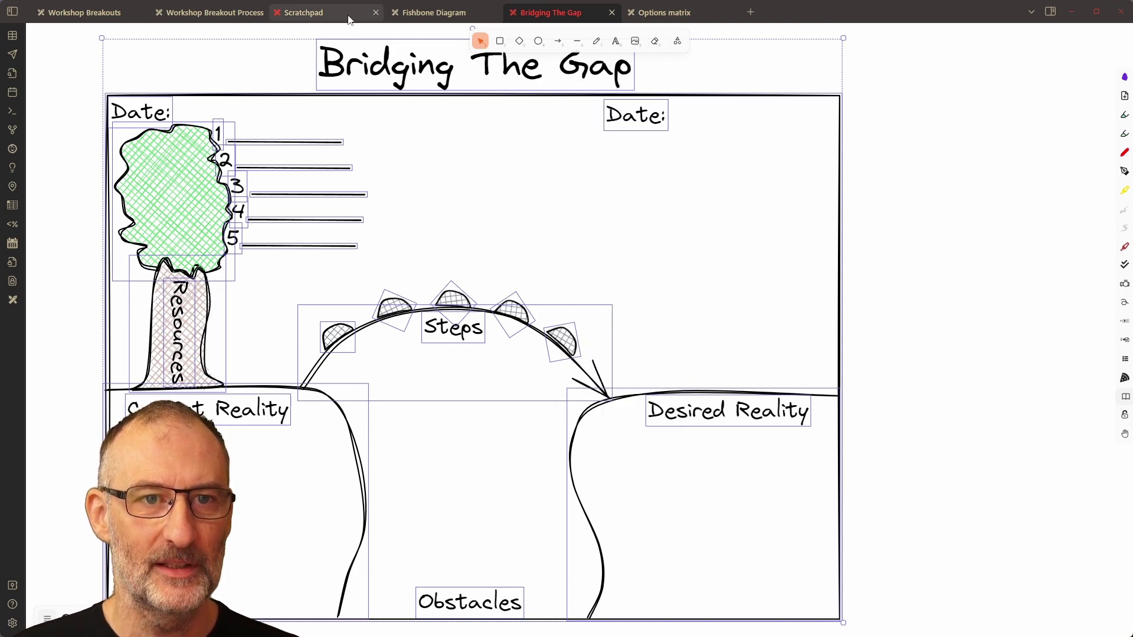
key(ctrl+v)
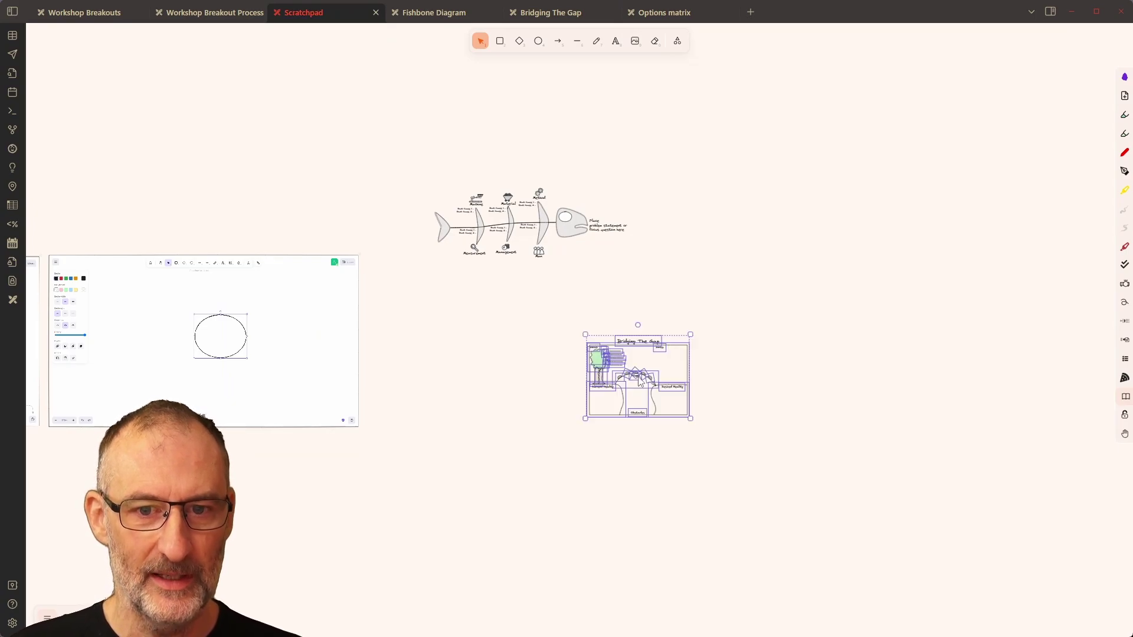
right_click(639, 378)
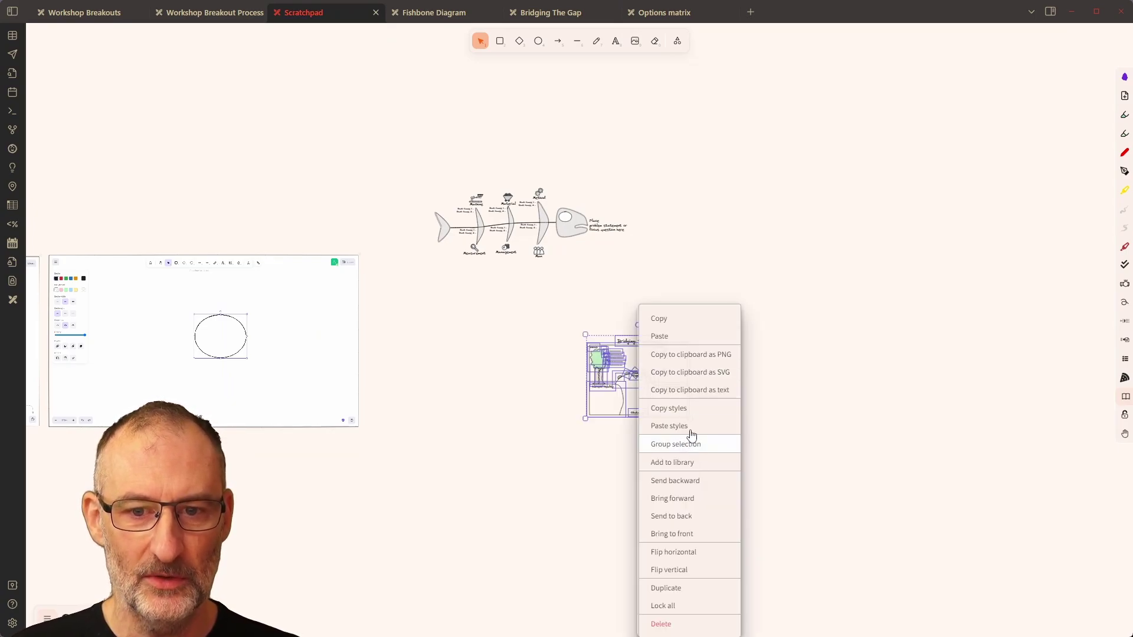
click(706, 445)
mouse_move(637, 393)
mouse_down()
mouse_move(494, 405)
mouse_move(487, 346)
mouse_up()
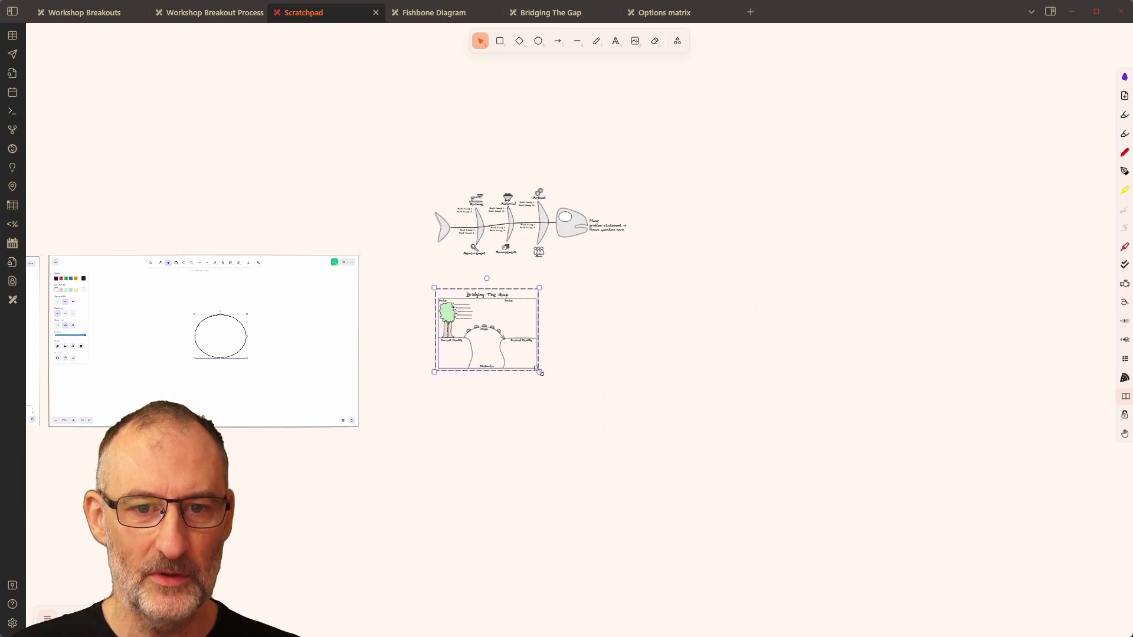
mouse_move(567, 388)
mouse_down()
mouse_move(592, 413)
mouse_move(574, 398)
mouse_up()
drag(485, 368, 508, 491)
click(496, 330)
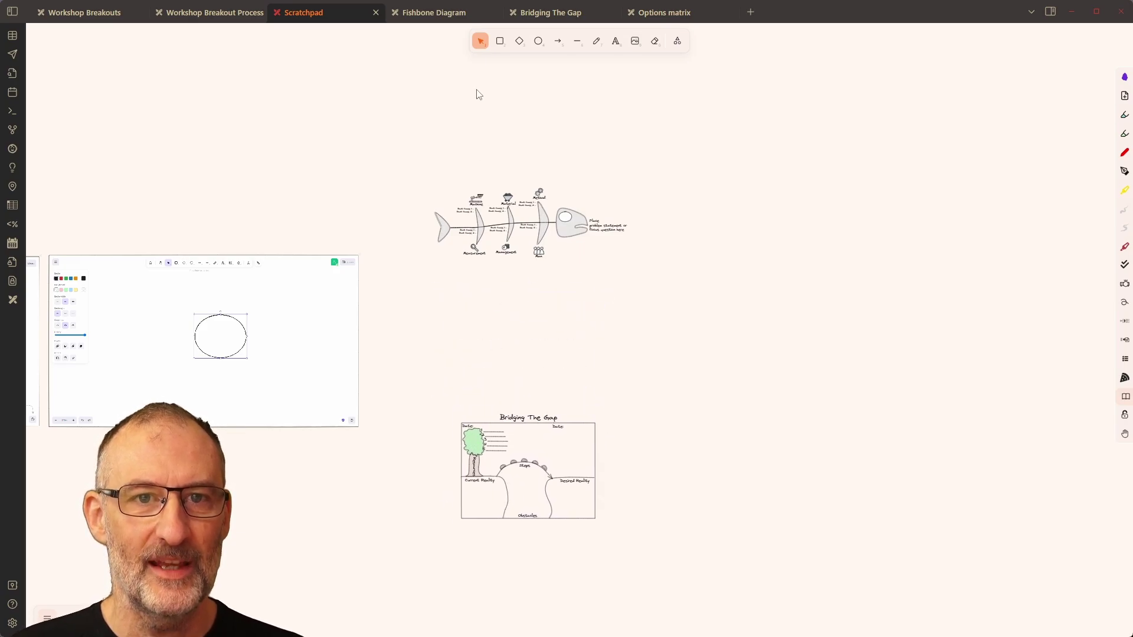
click(661, 18)
Copy the whole Options matrix grid
click(551, 177)
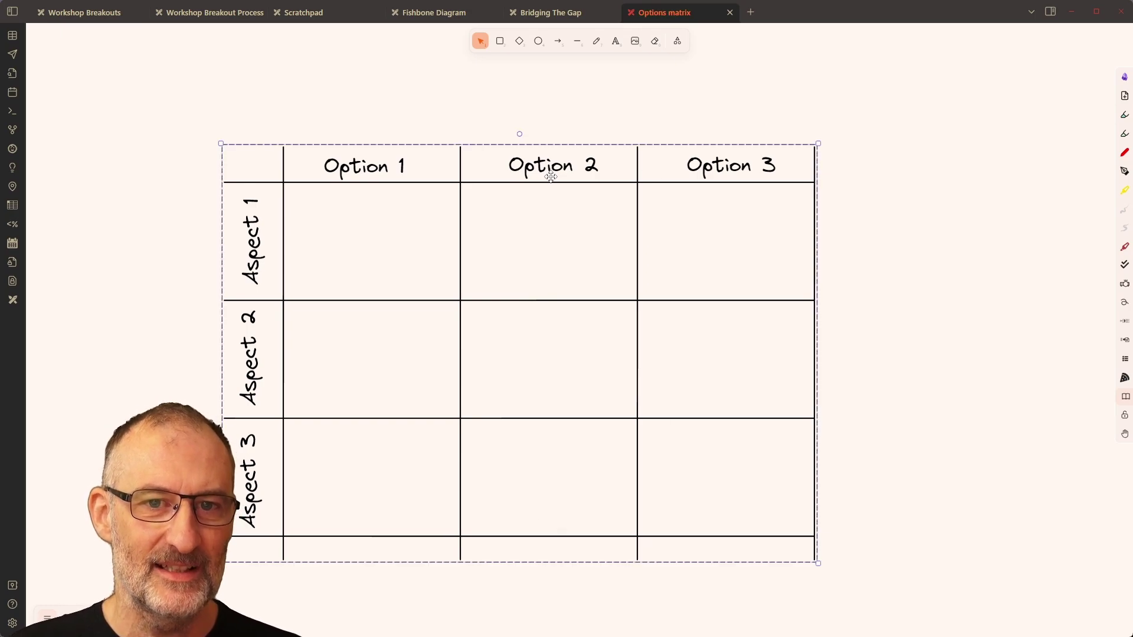
right_click(550, 177)
click(572, 189)
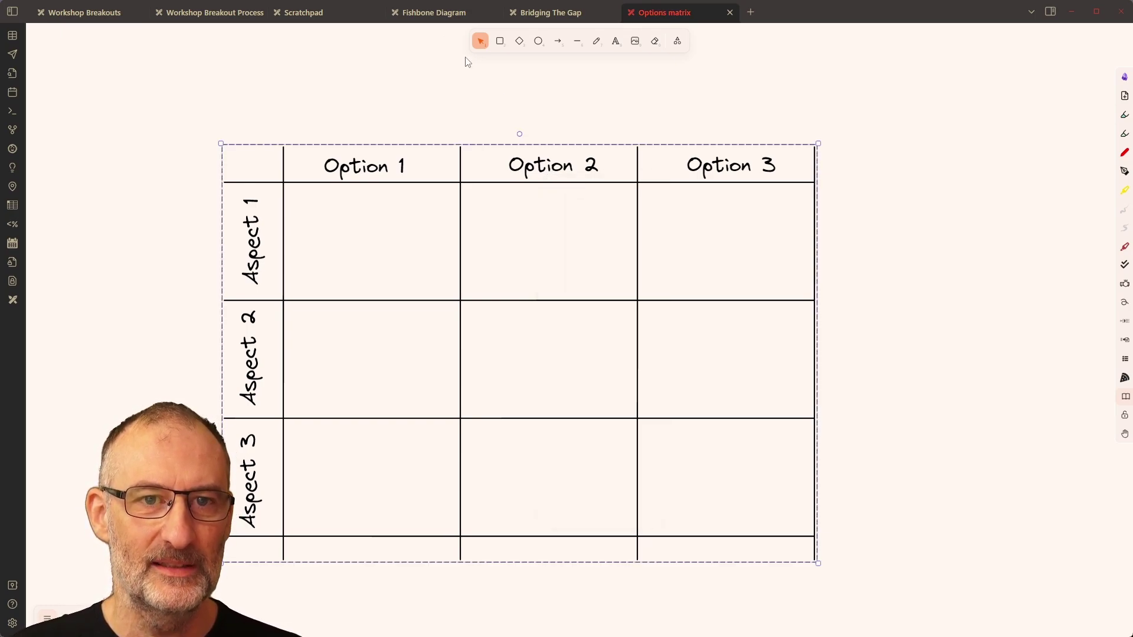
Paste the grid above Bridging The Gap, raise the fishbone and lower Bridging The Gap for spacing
click(295, 13)
key(ctrl+v)
drag(623, 334, 542, 359)
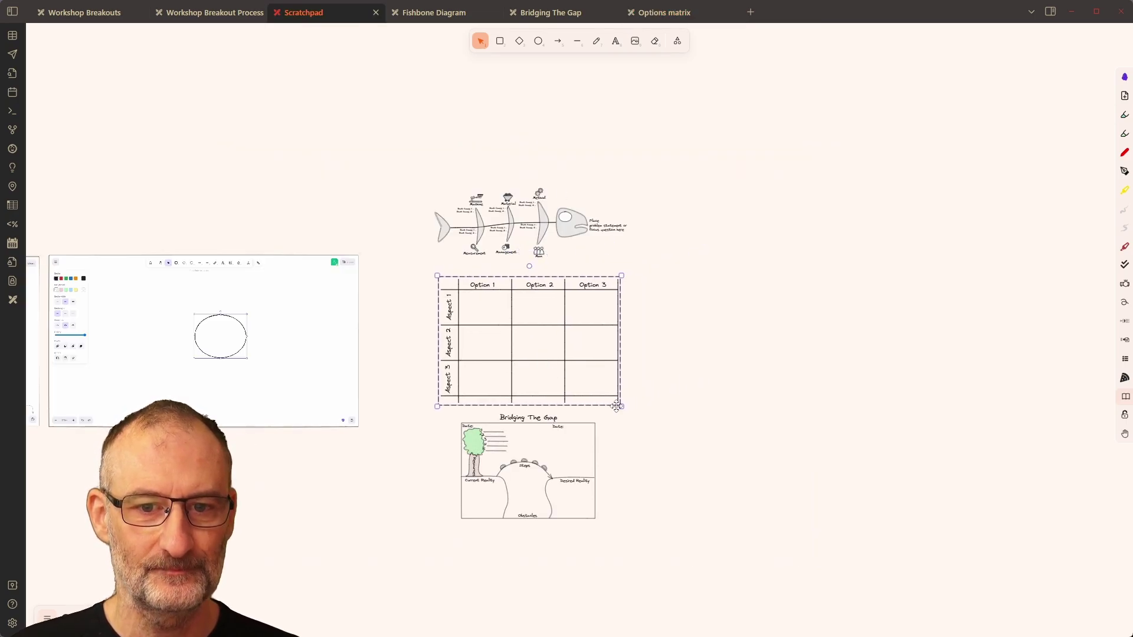
click(577, 456)
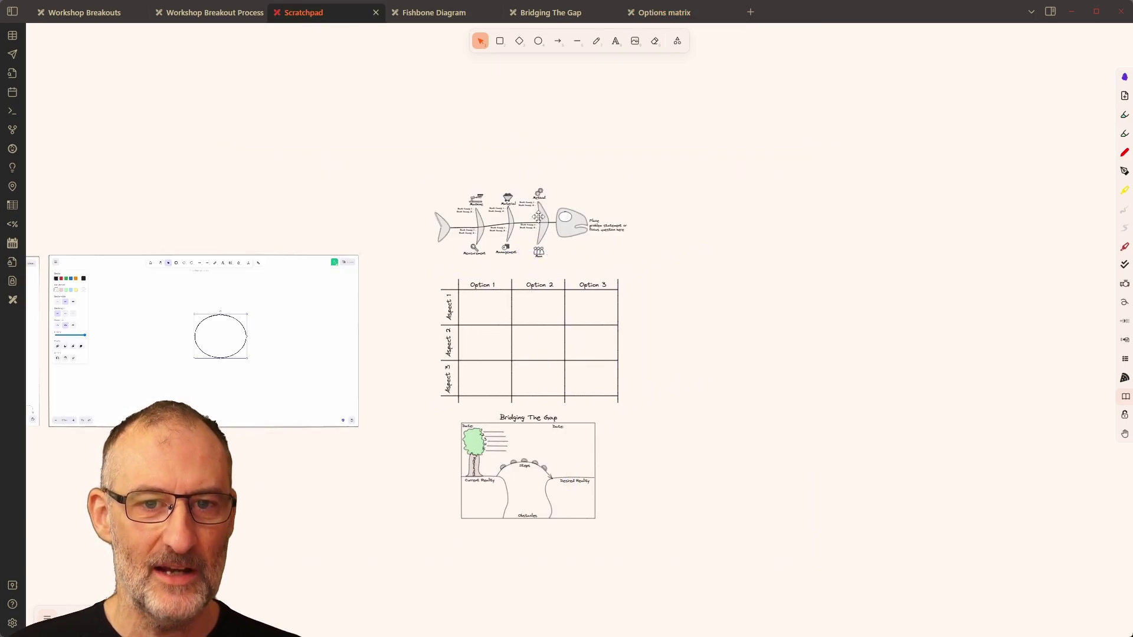
drag(538, 217, 545, 178)
drag(508, 425, 509, 450)
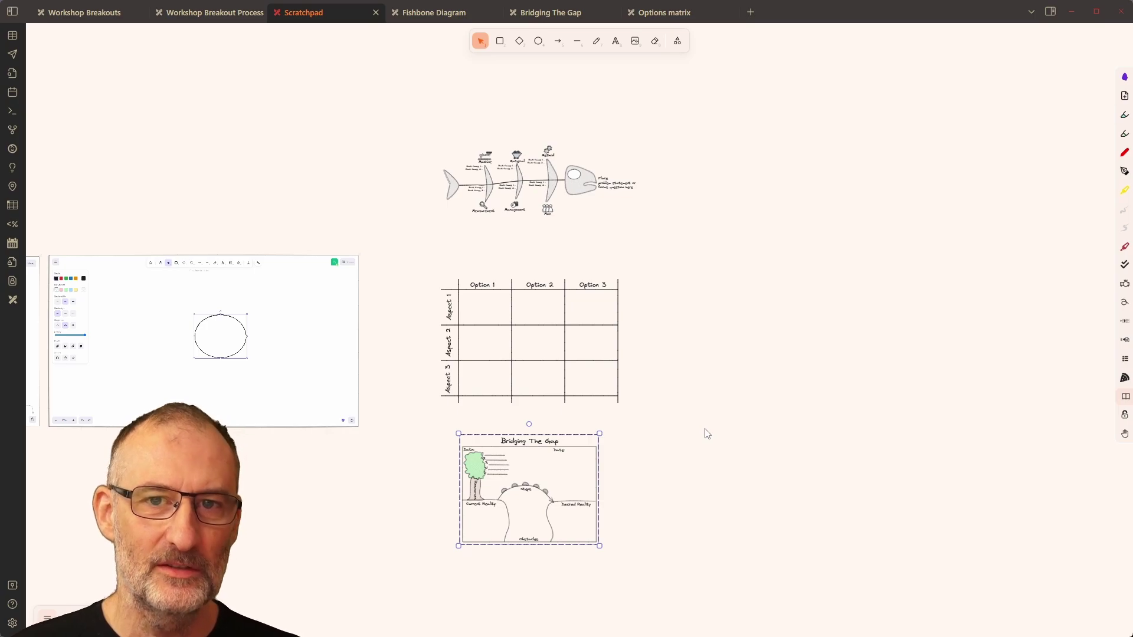
click(678, 43)
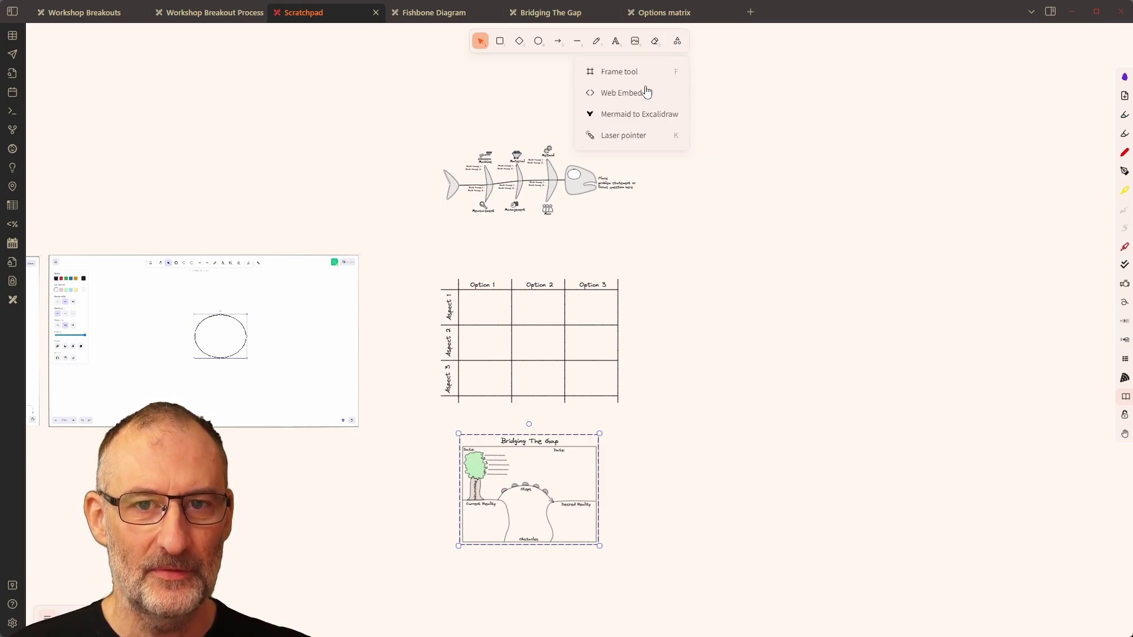
click(617, 71)
drag(406, 121, 671, 245)
click(686, 282)
click(676, 43)
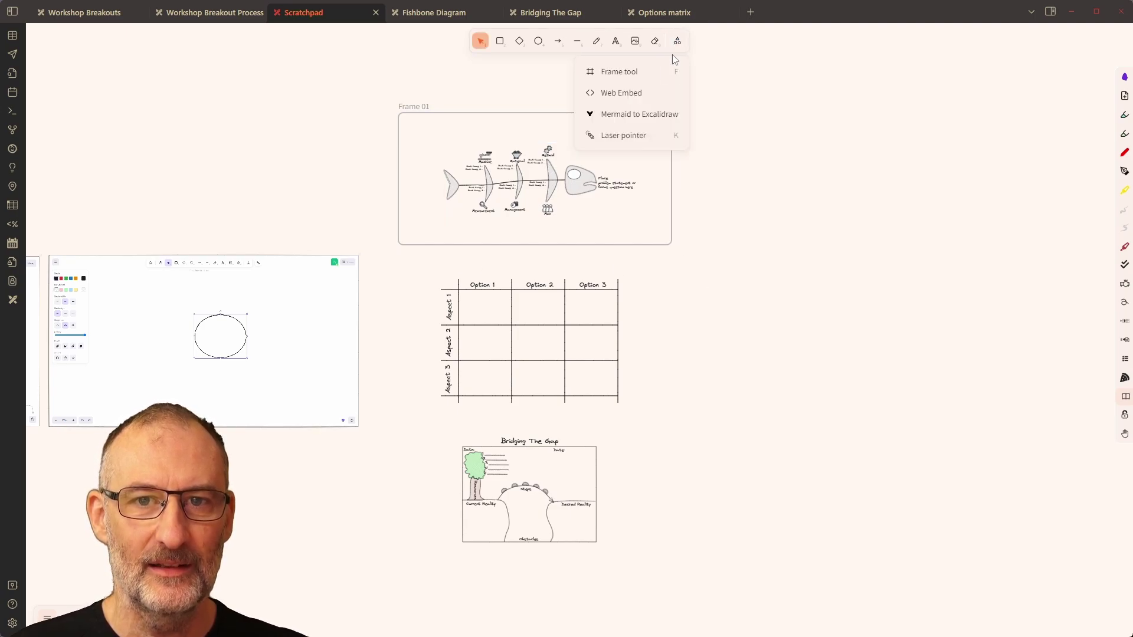
click(637, 74)
drag(397, 262, 670, 416)
click(677, 42)
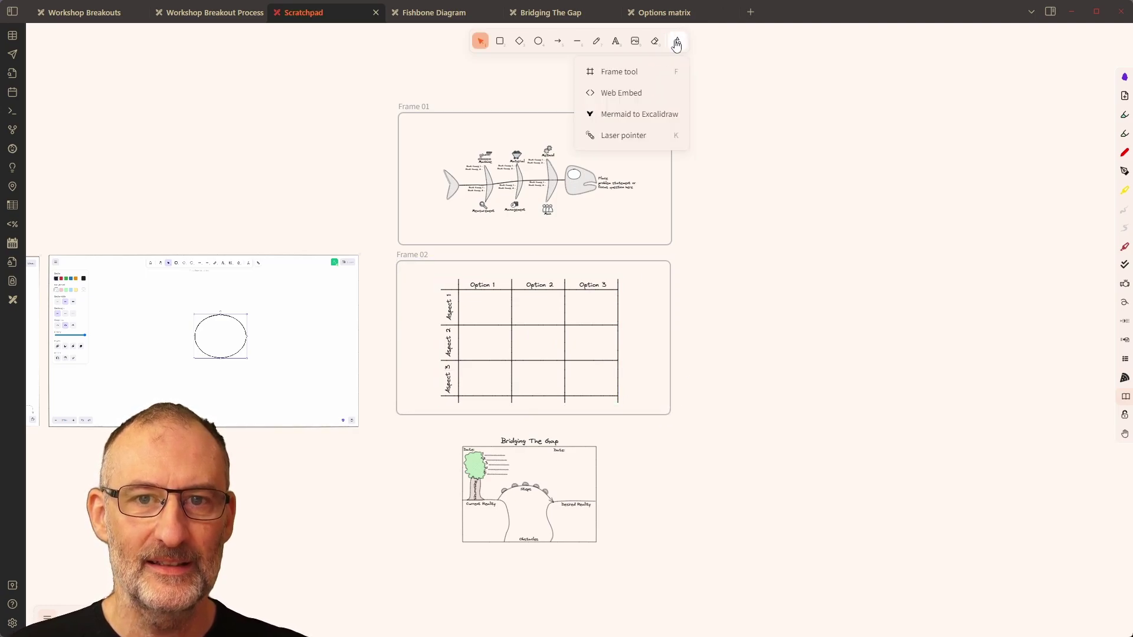
click(630, 73)
mouse_move(405, 431)
mouse_down()
mouse_move(653, 579)
mouse_move(673, 572)
mouse_up()
drag(510, 483, 519, 491)
click(731, 526)
mouse_move(642, 257)
mouse_down()
mouse_move(769, 266)
mouse_move(647, 252)
mouse_up()
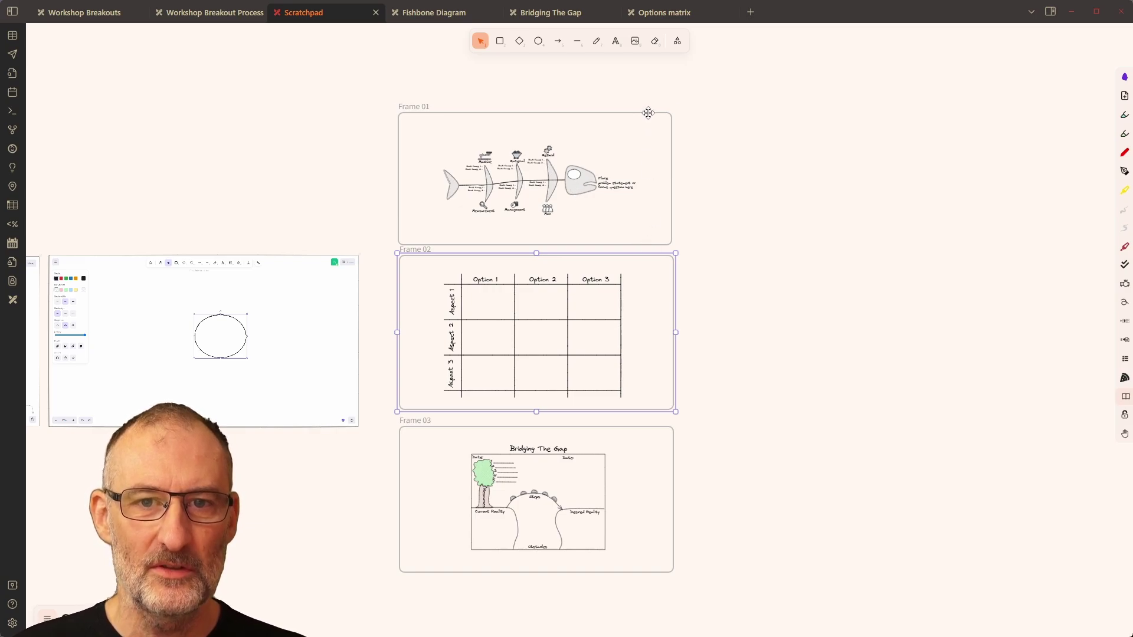
drag(649, 113, 664, 83)
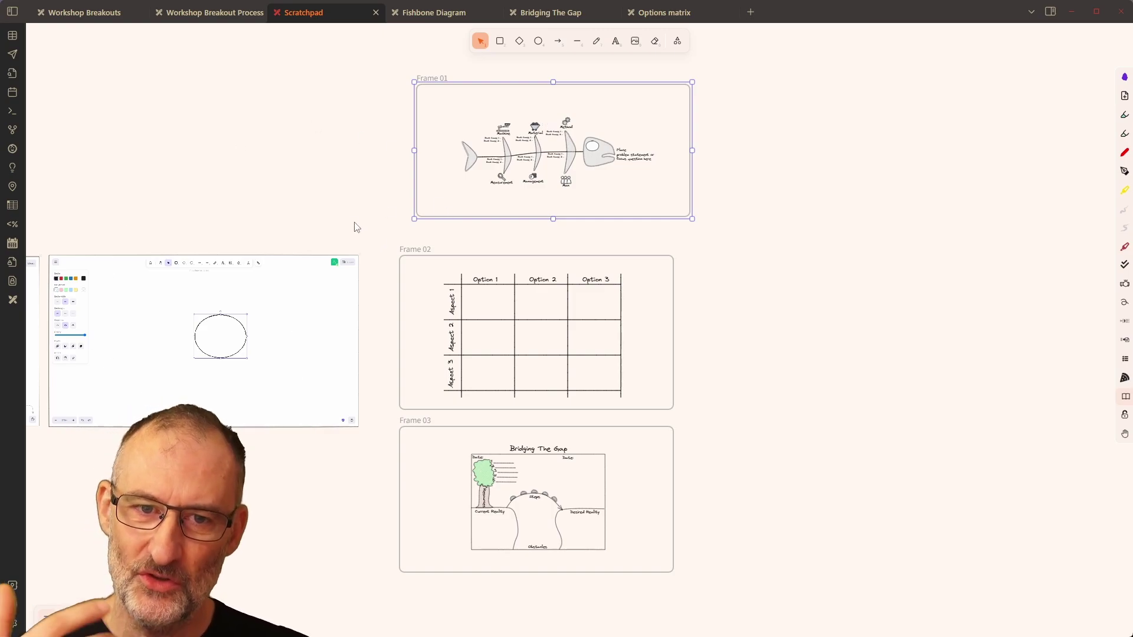
In the shared excalidraw.com room, nudge the Root Cause Analysis frame slightly left, then return to Obsidian
key(alt+Tab)
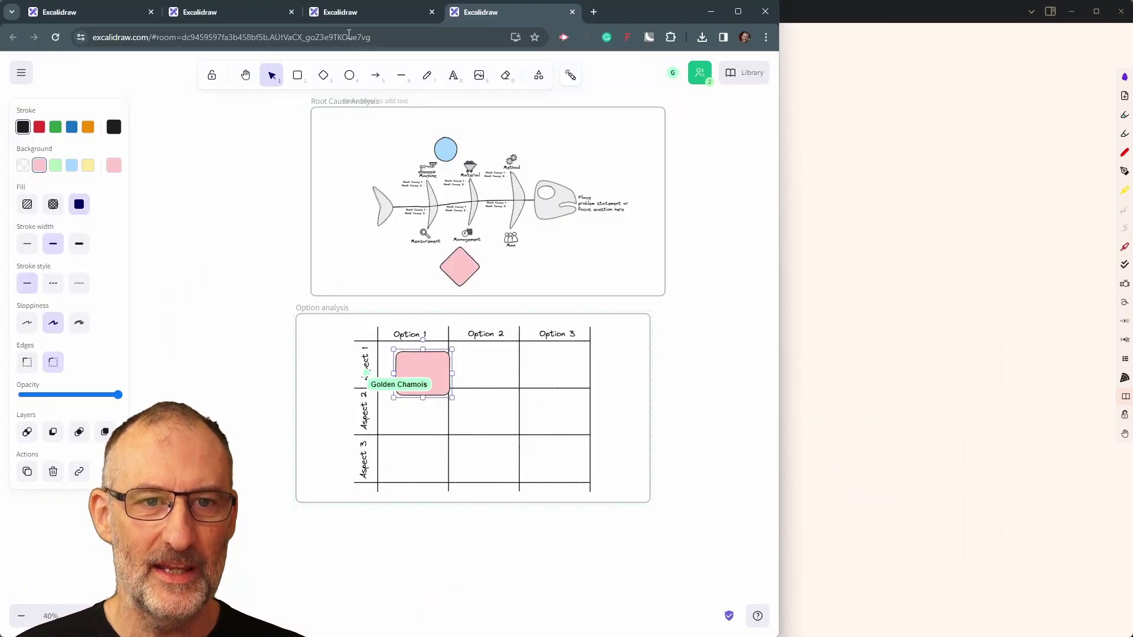
click(267, 150)
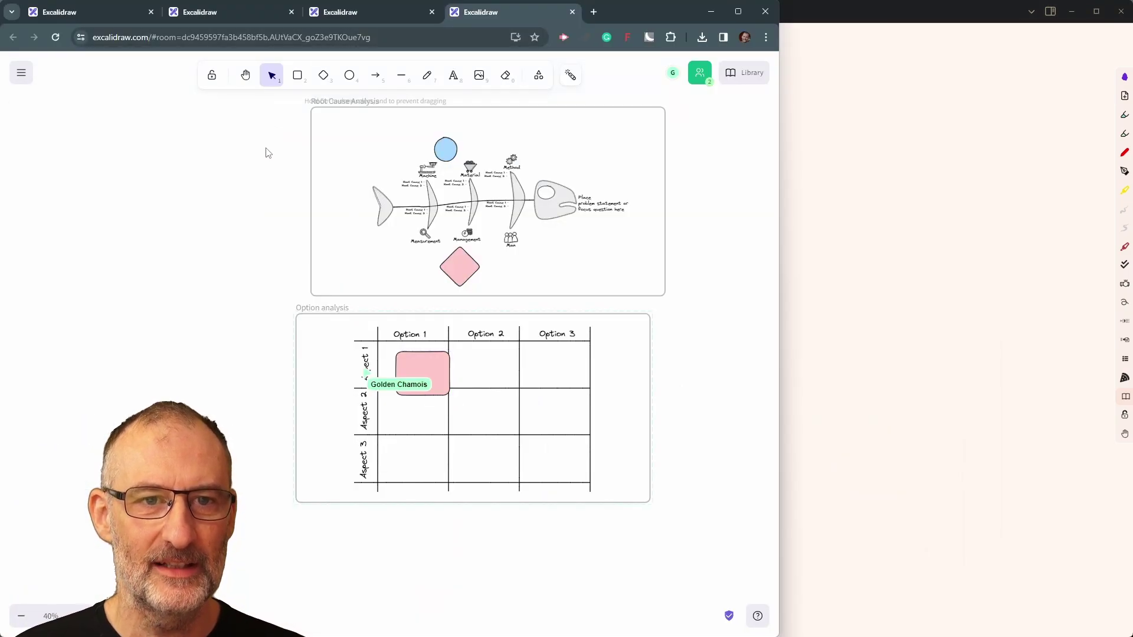
mouse_move(627, 107)
mouse_down()
mouse_move(390, 112)
mouse_move(700, 98)
mouse_move(412, 99)
mouse_move(615, 99)
mouse_up()
click(909, 281)
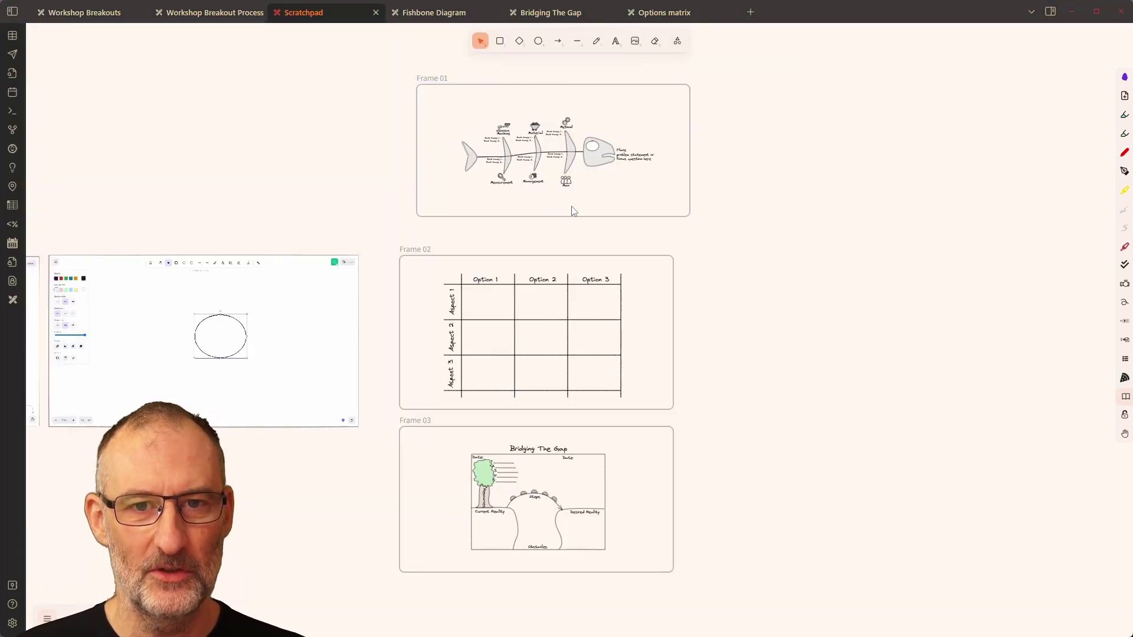
Lock the Frame 01 fishbone with Lock all, confirm it can't be moved, then go to the browser
click(580, 149)
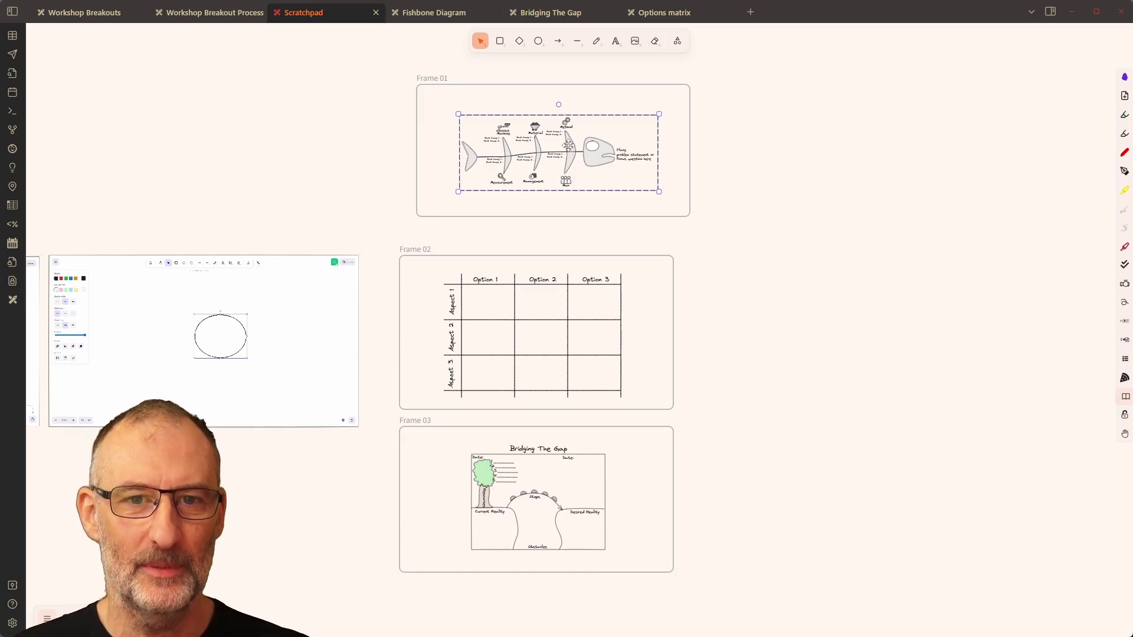
right_click(568, 145)
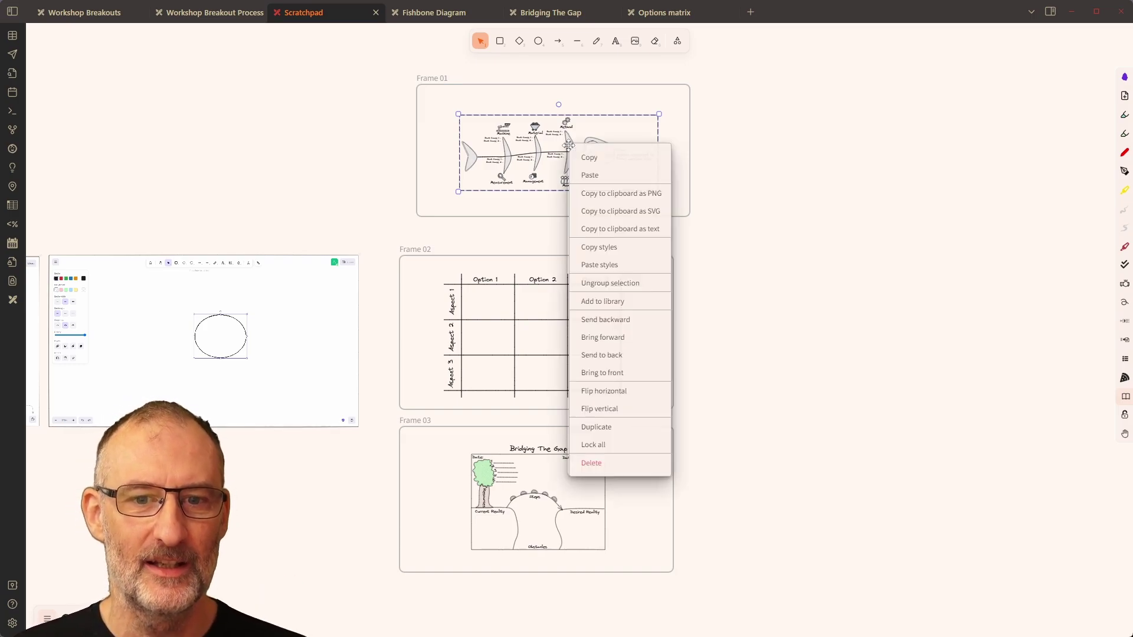
click(598, 450)
click(760, 326)
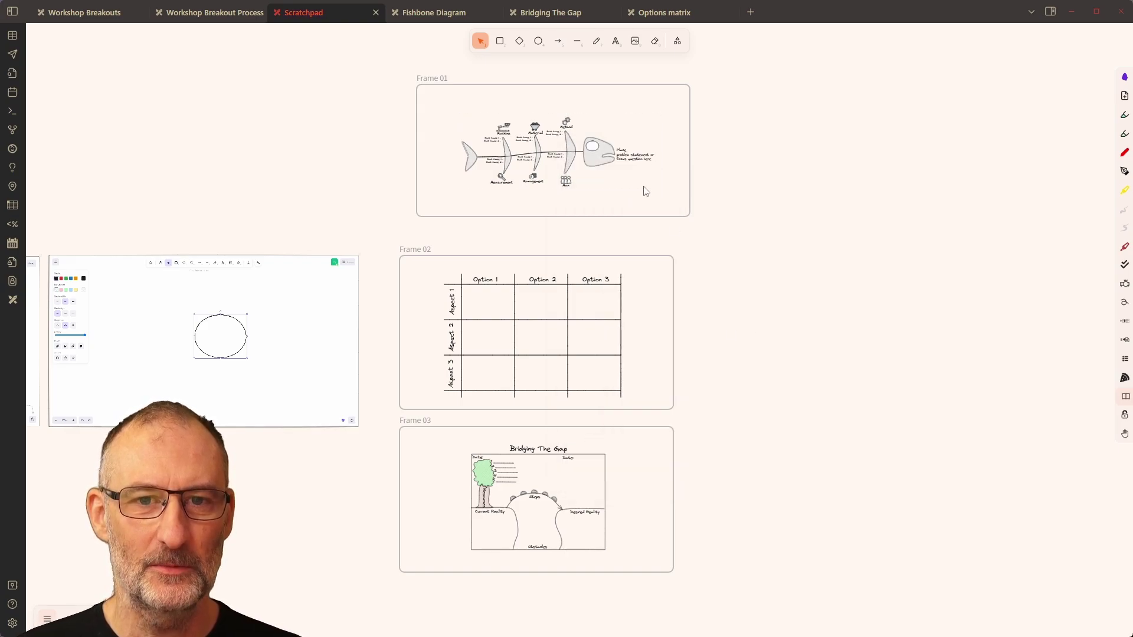
double_click(578, 158)
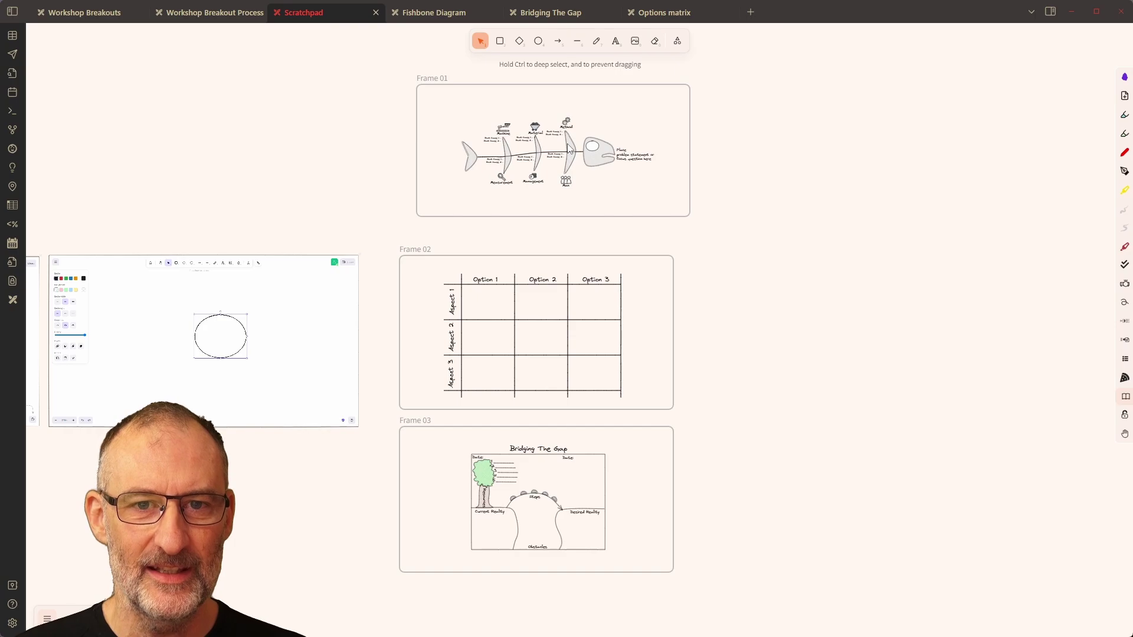
key(alt+Tab)
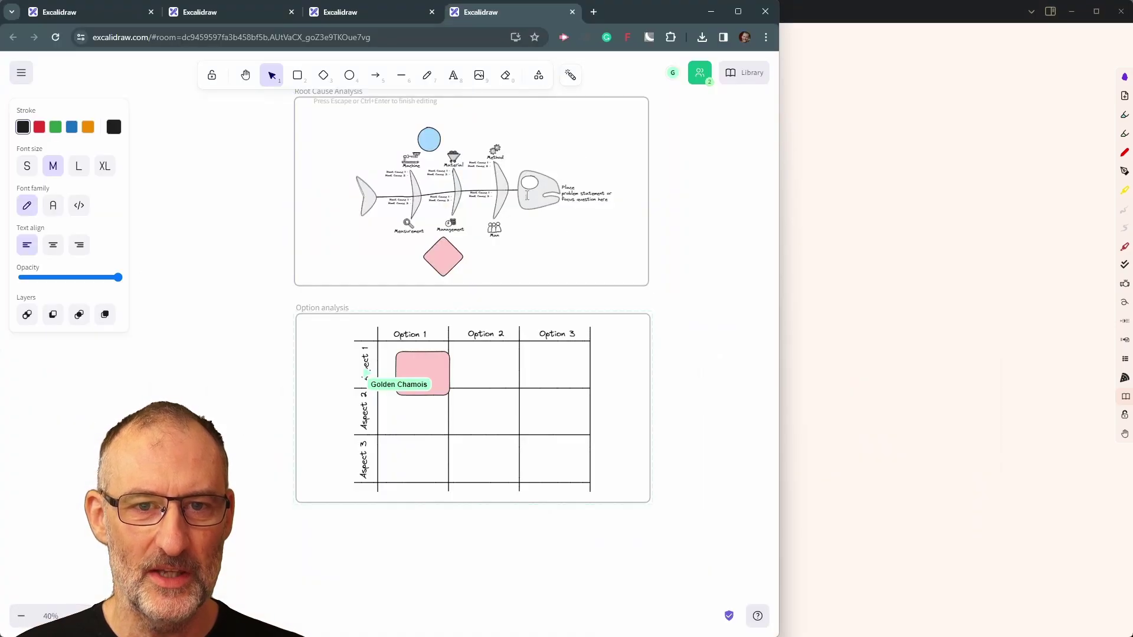
Select the fishbone group in the room and test-move the blue circle down and back above the fish
right_click(500, 162)
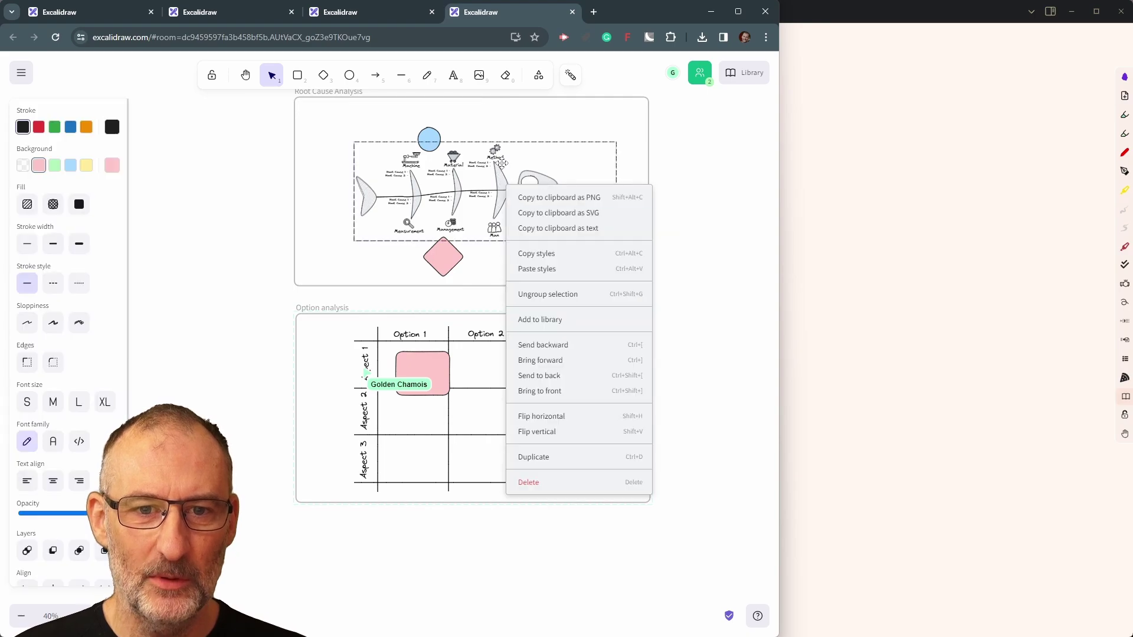
key(Escape)
key(Escape)
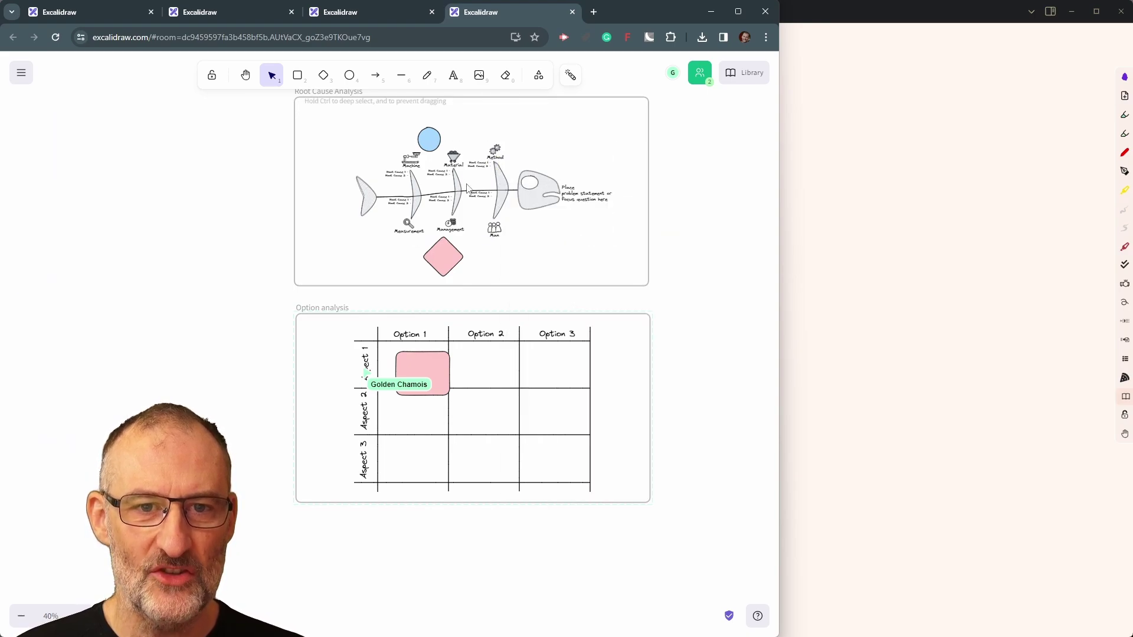
right_click(504, 191)
key(Escape)
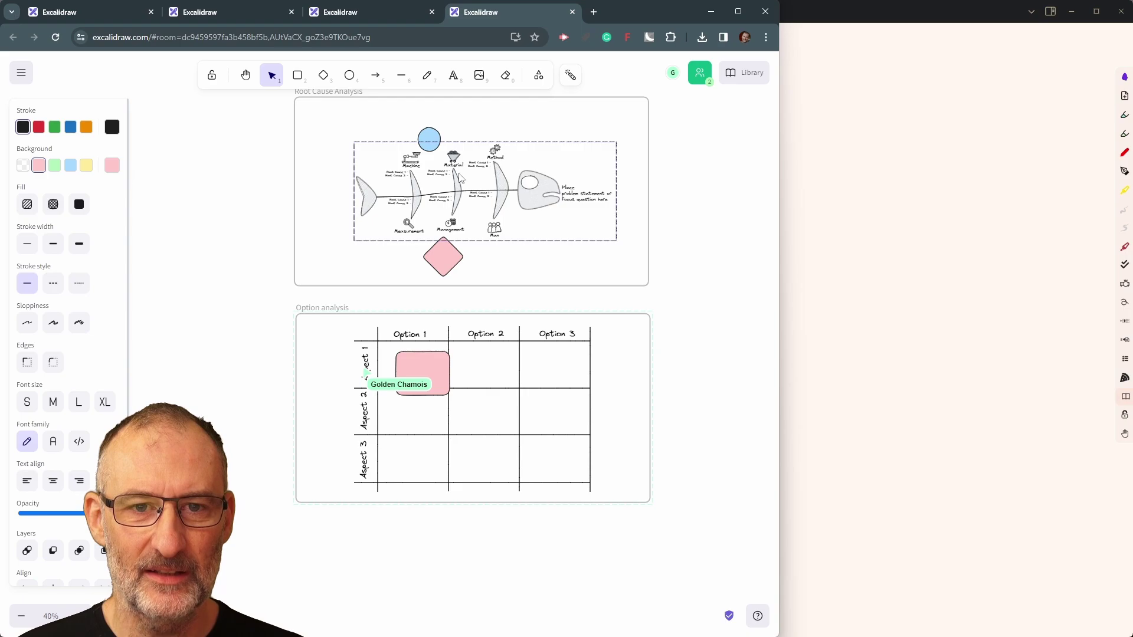
Place the pink diamond beside the fish tail and return to Obsidian
key(Escape)
click(425, 145)
mouse_move(425, 146)
mouse_down()
mouse_move(438, 170)
mouse_move(433, 148)
mouse_up()
drag(452, 253, 373, 230)
key(Escape)
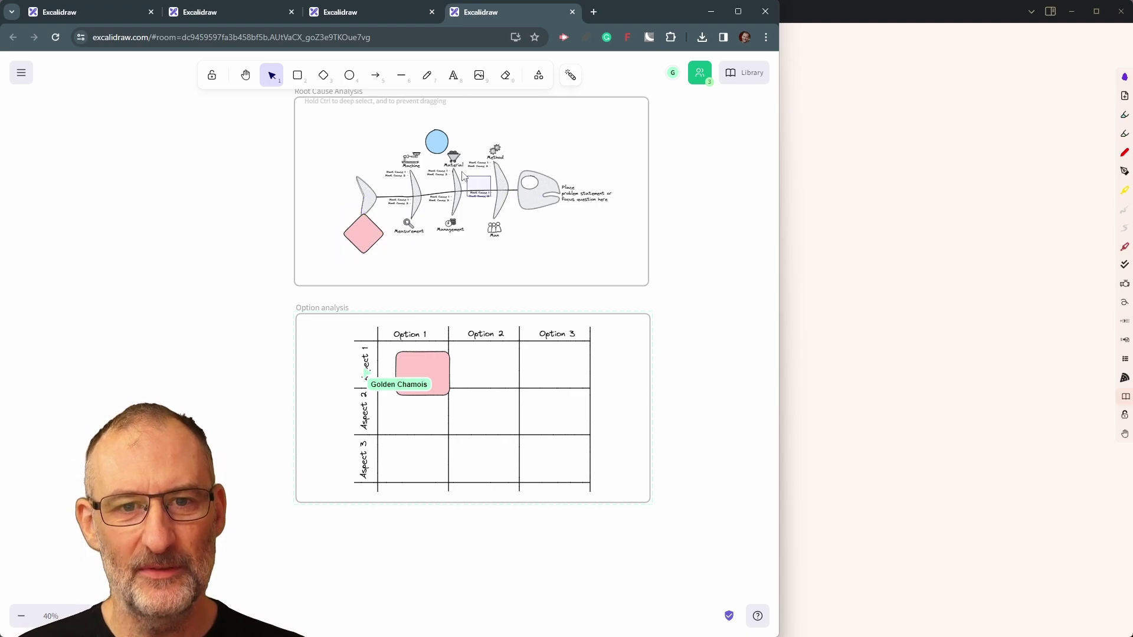
drag(348, 239, 355, 251)
click(836, 250)
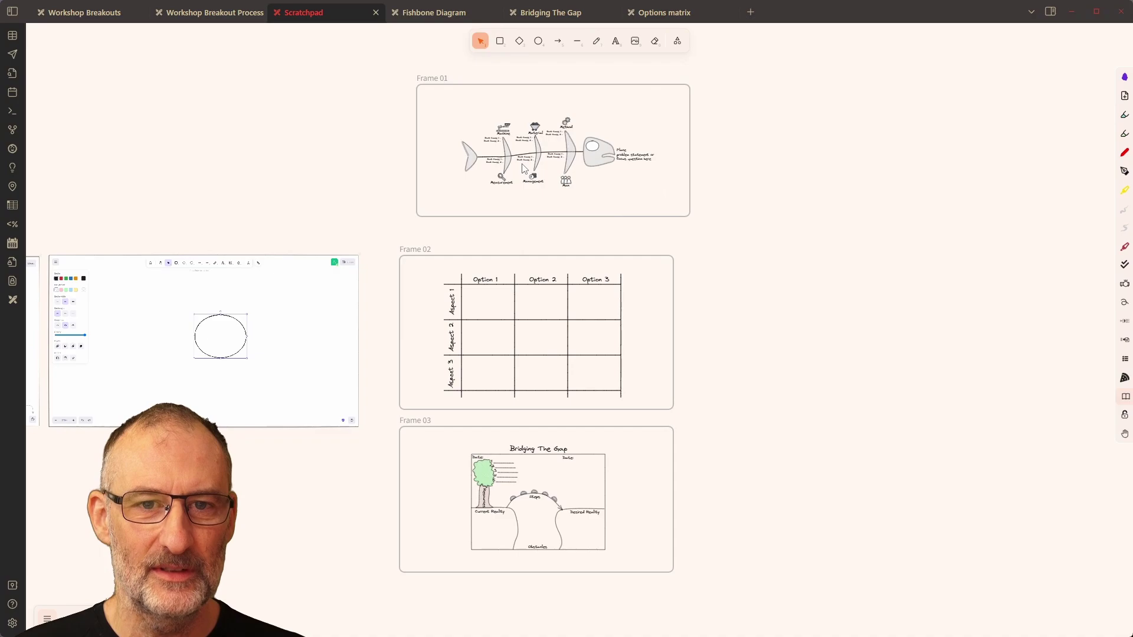
Lock the options matrix grid in Frame 02 with Lock all
click(566, 321)
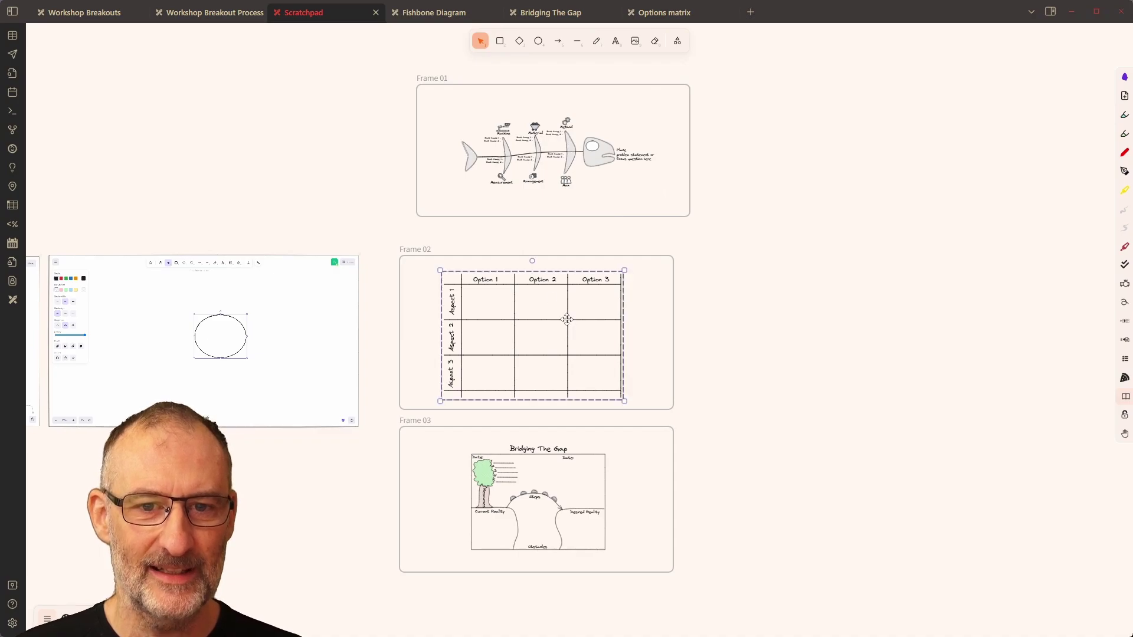
scroll(567, 319, down, 1)
right_click(566, 319)
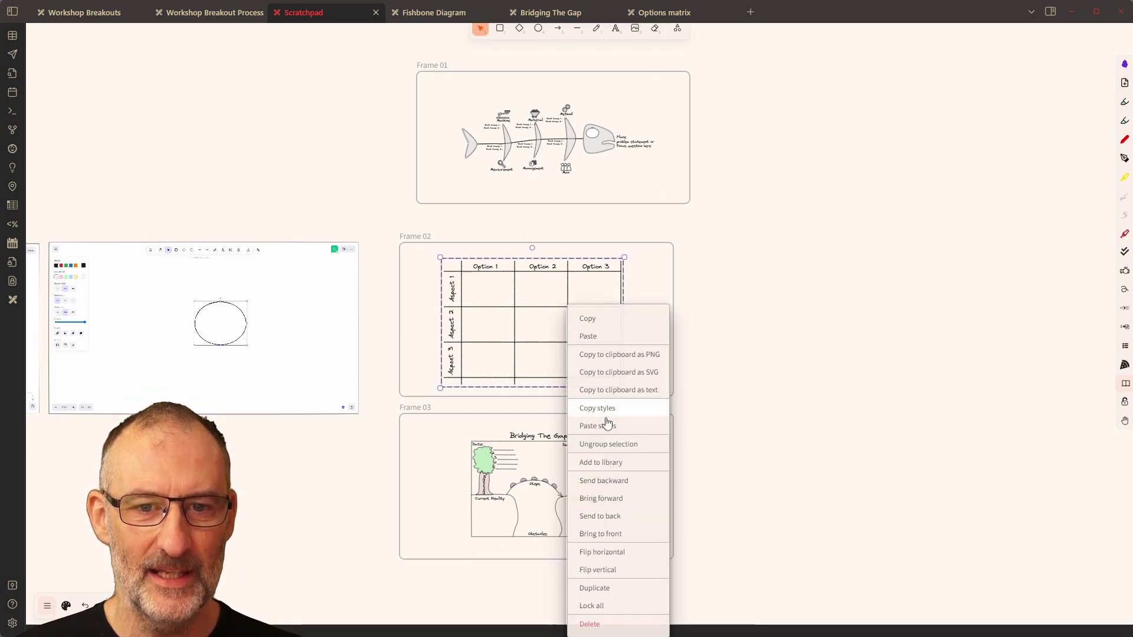
click(640, 610)
scroll(547, 517, up, 1)
Lock the Bridging The Gap drawing in Frame 03 with Lock all
click(535, 456)
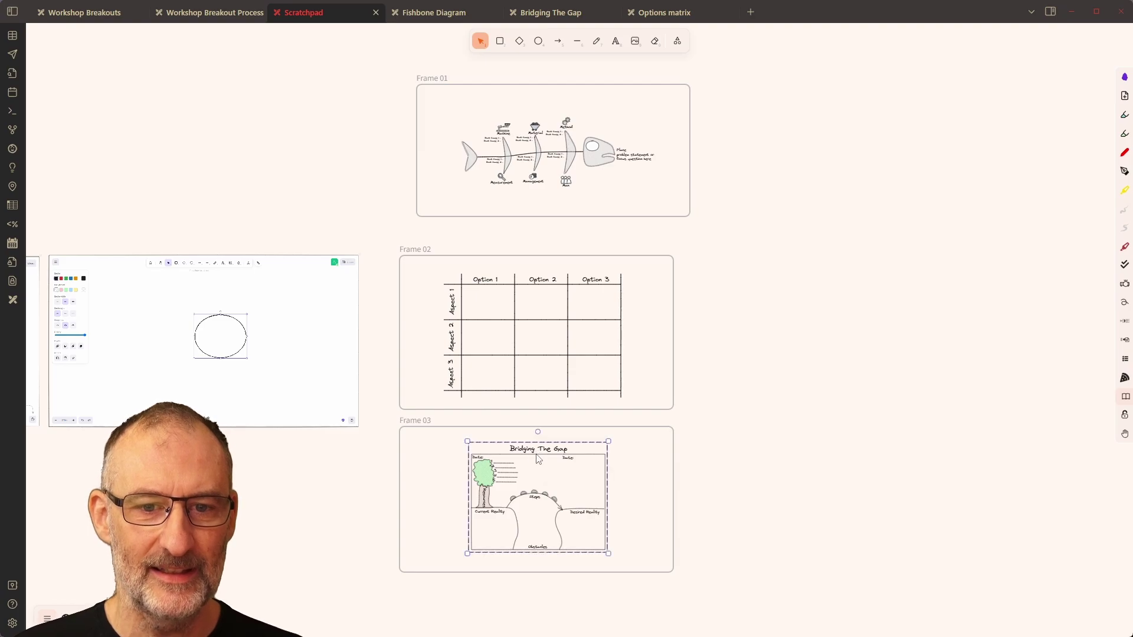
right_click(537, 458)
click(611, 608)
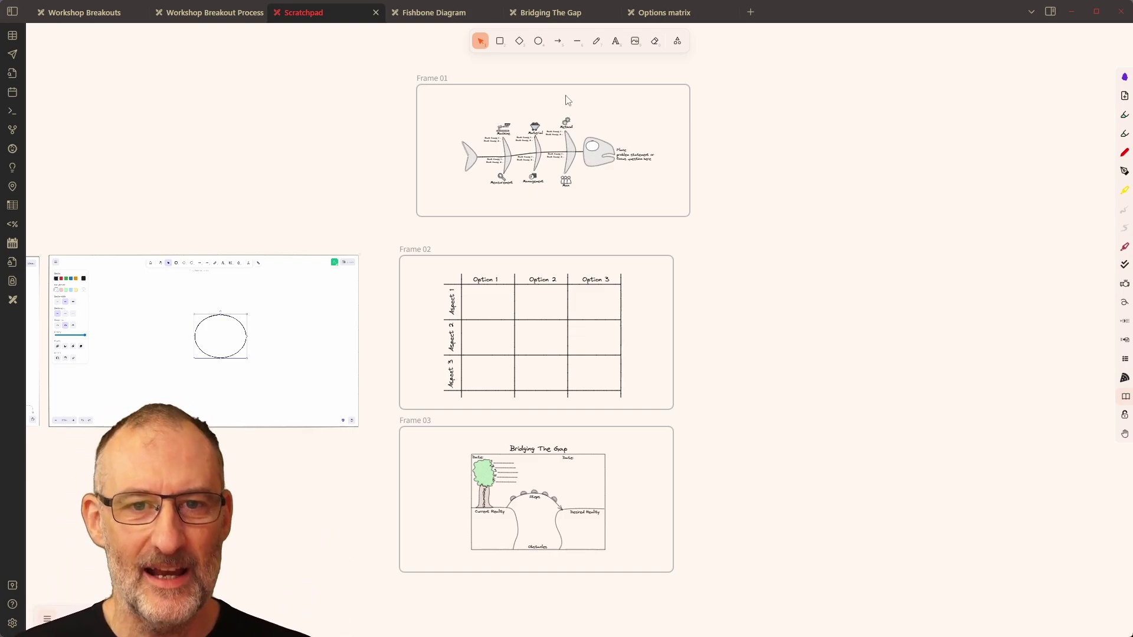
Inspect the actions lists for Frame 01 and its fishbone without changing anything
right_click(548, 135)
click(518, 177)
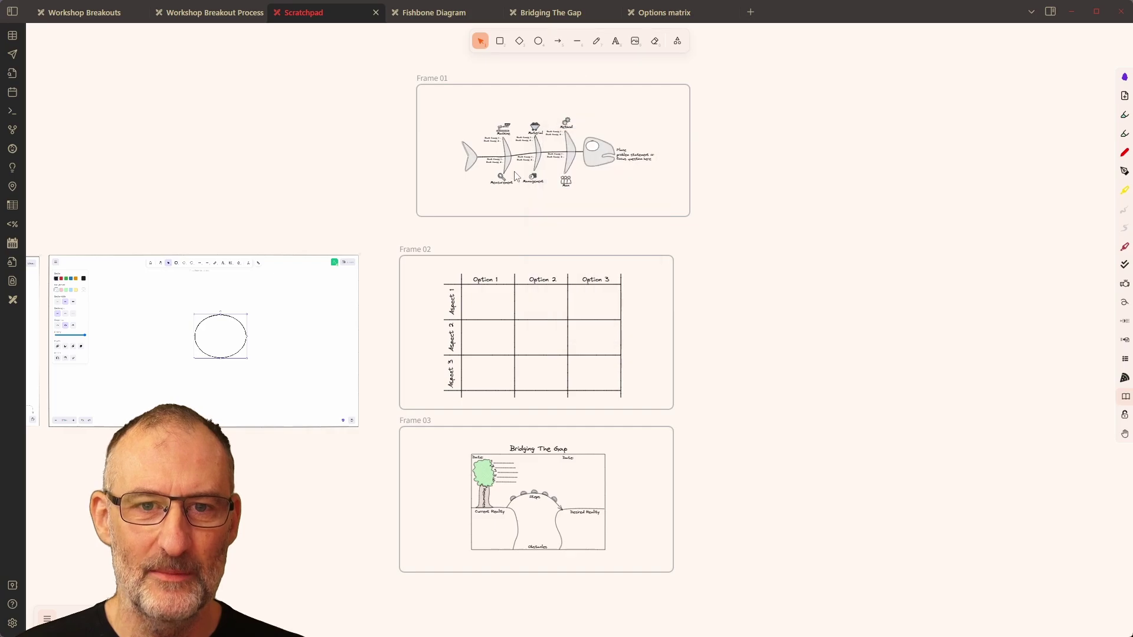
right_click(540, 152)
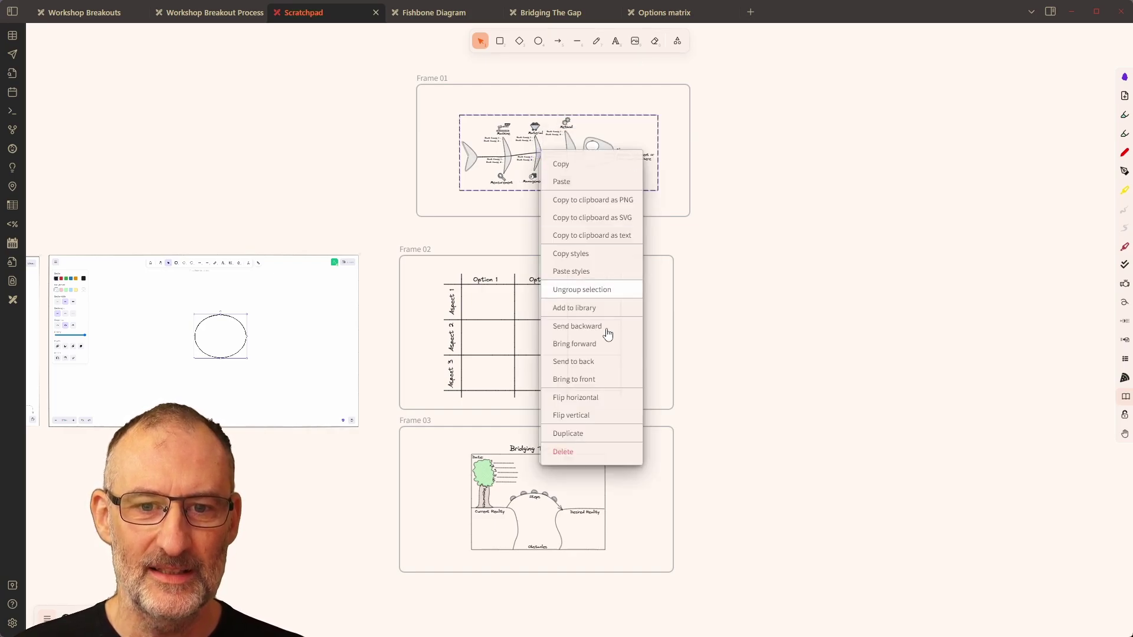
click(732, 243)
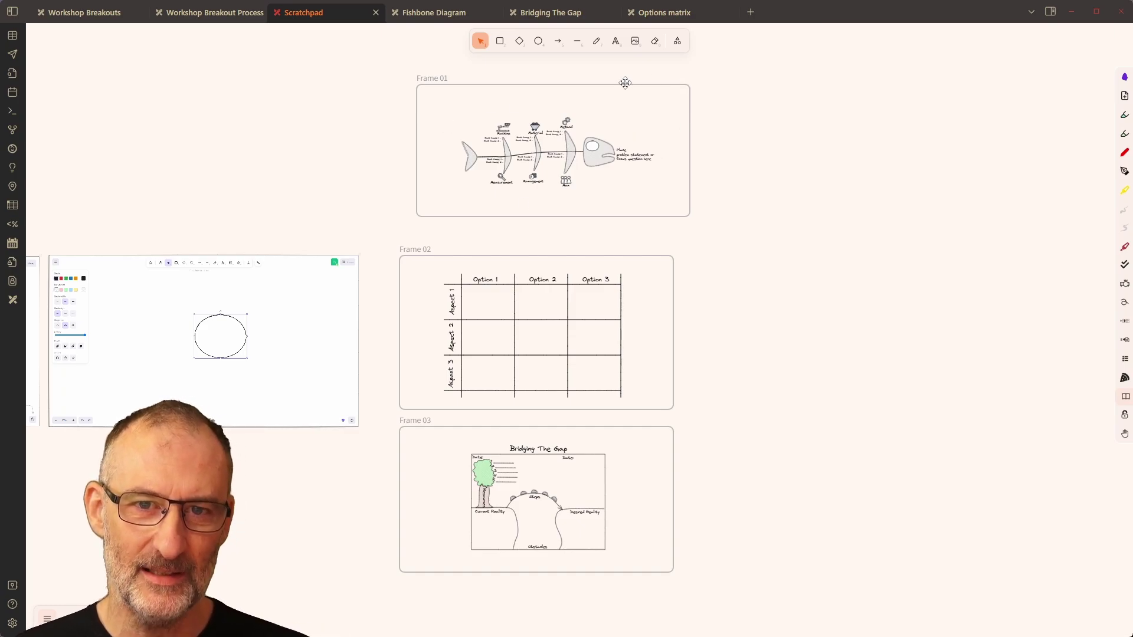
right_click(555, 84)
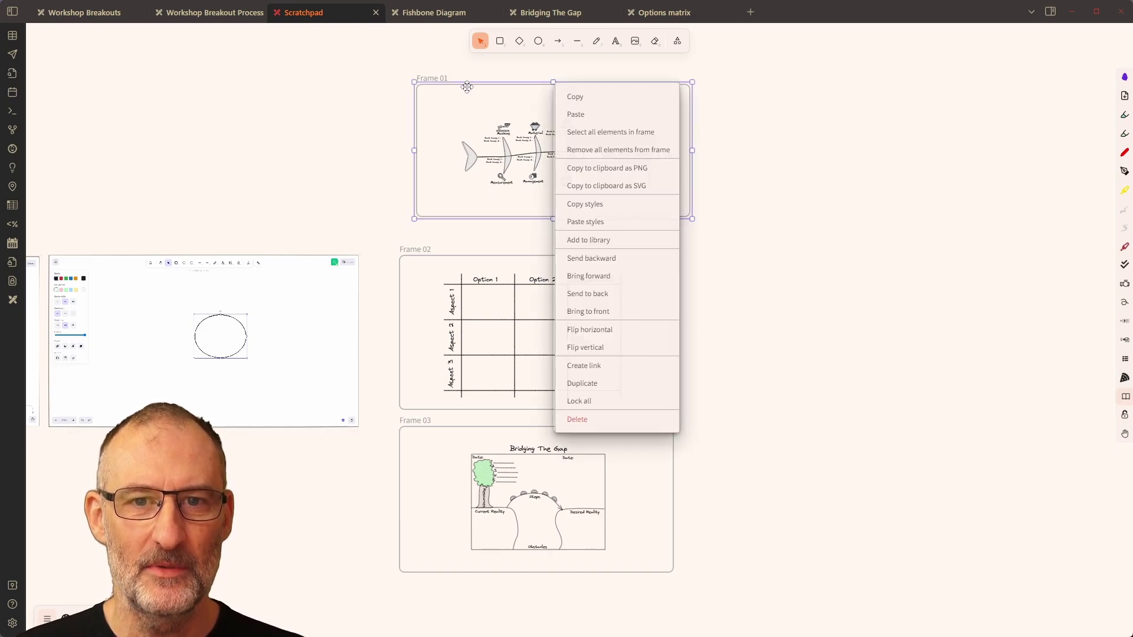
Detach and unlock the fishbone from Frame 01, then centre it back inside the frame and relock it
click(654, 157)
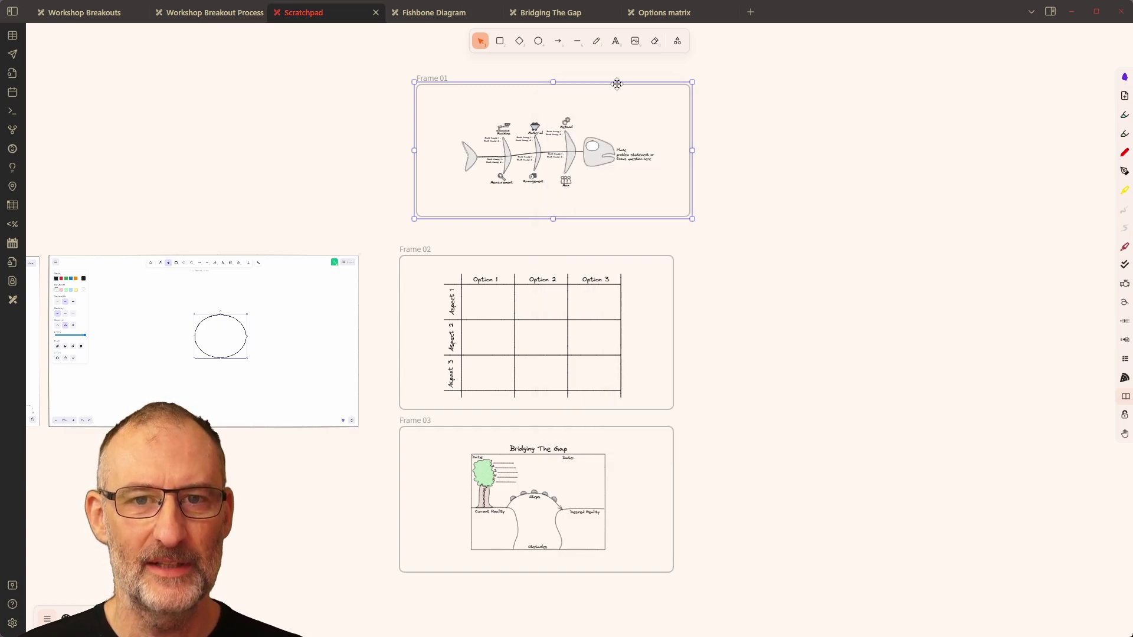
drag(616, 83, 296, 81)
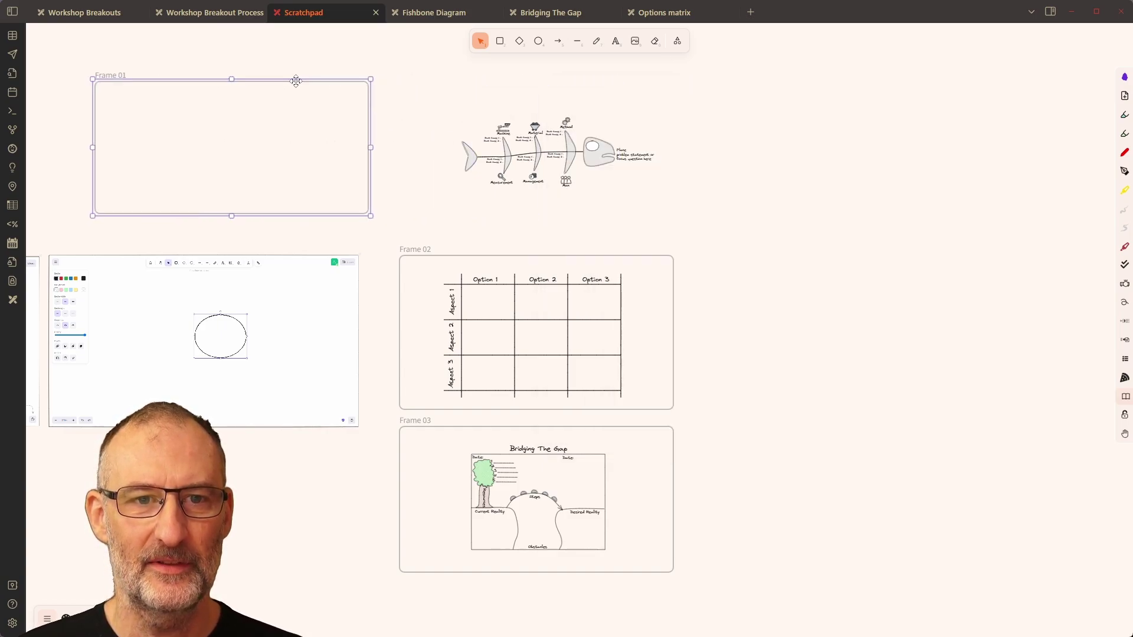
right_click(580, 156)
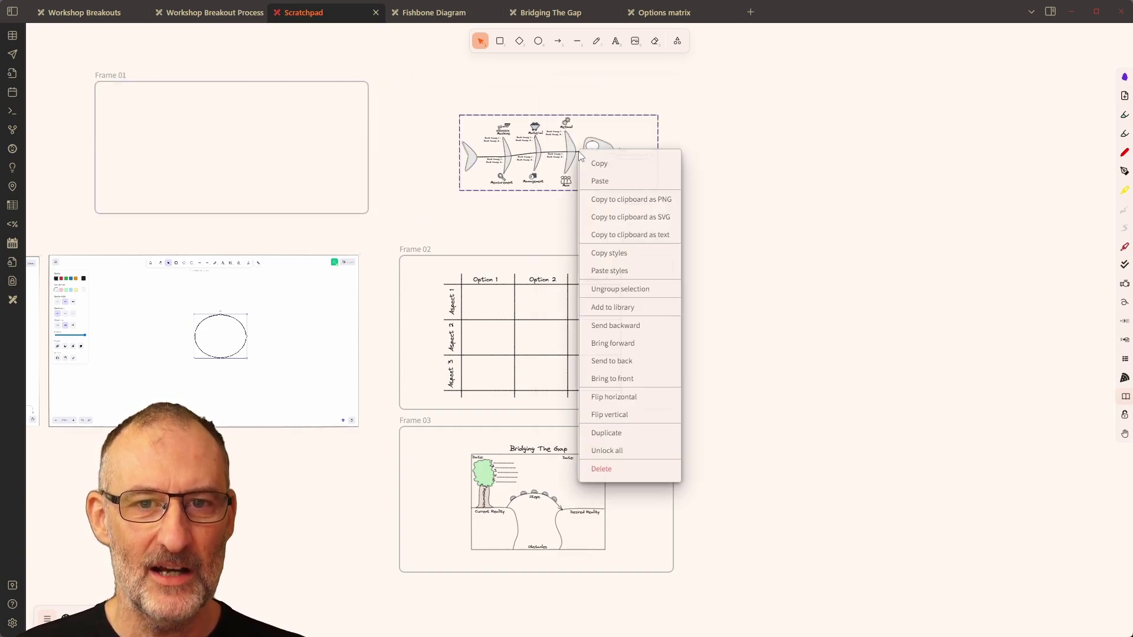
click(640, 454)
drag(614, 156, 885, 161)
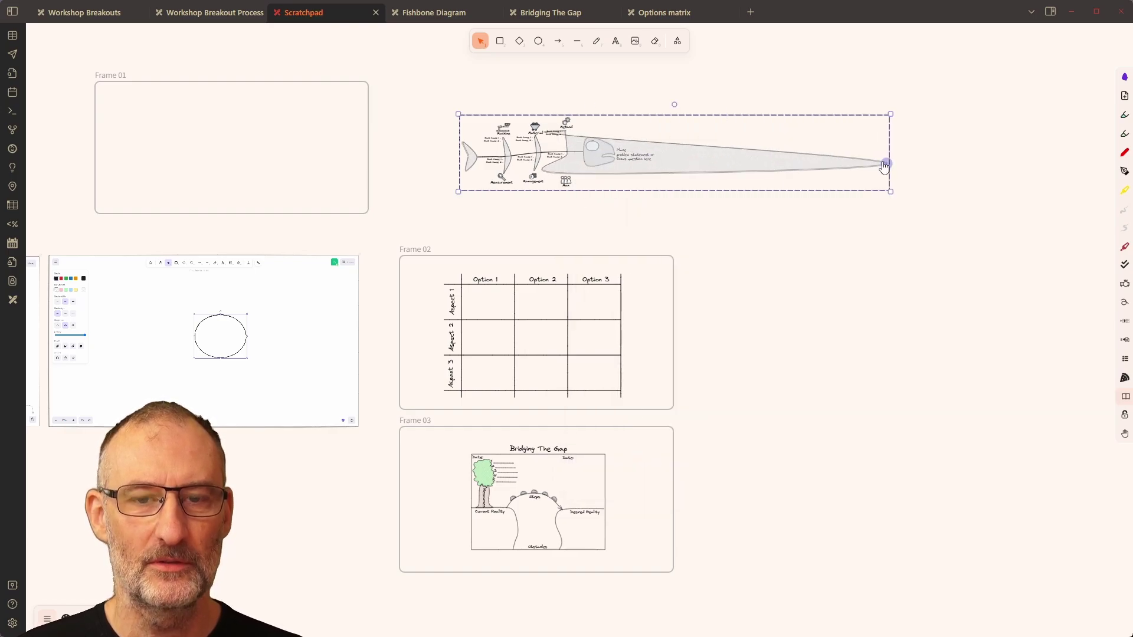
key(ctrl+z)
drag(610, 152, 936, 148)
drag(381, 170, 679, 180)
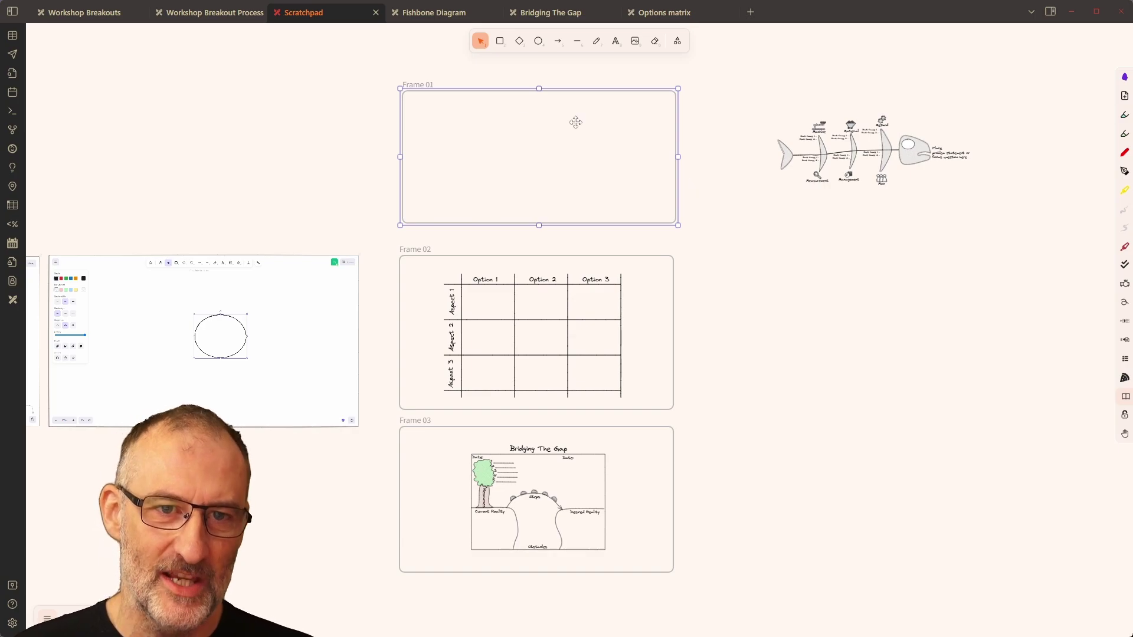
drag(890, 154, 559, 158)
right_click(559, 158)
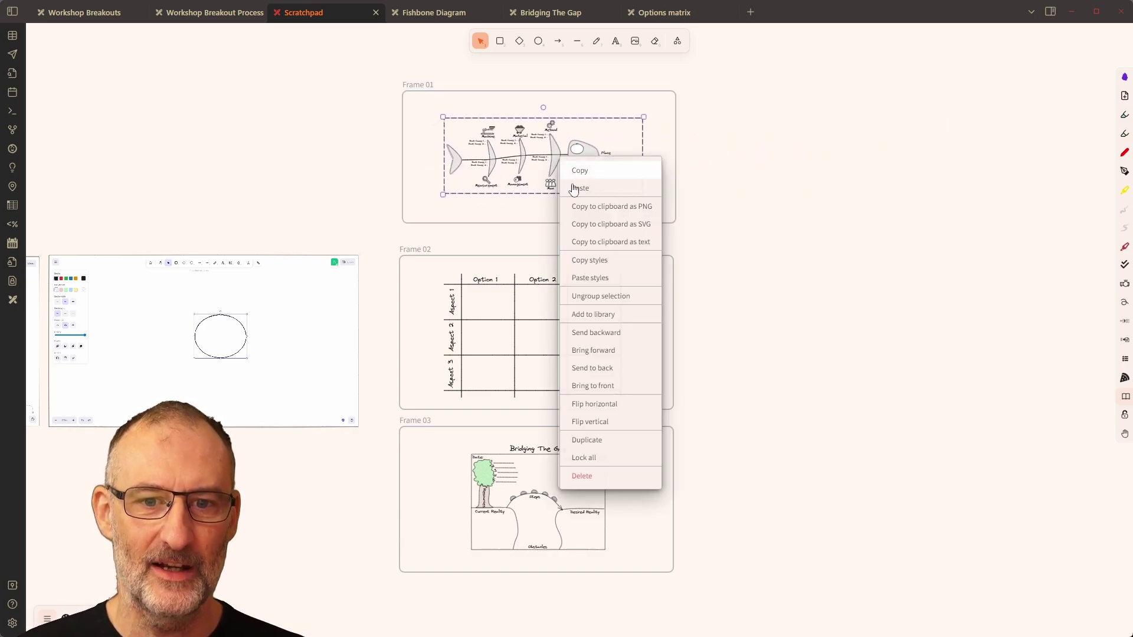
click(625, 462)
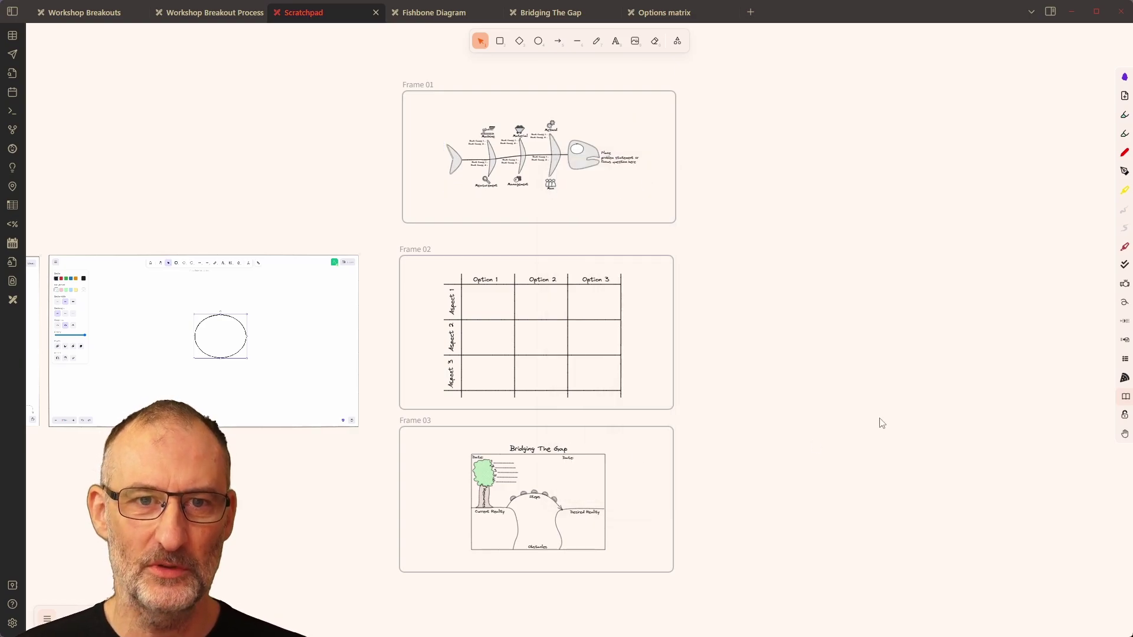
Copy Frame 01 with its fishbone, test-paste it as Frame 04, then delete that duplicate
click(504, 90)
right_click(505, 89)
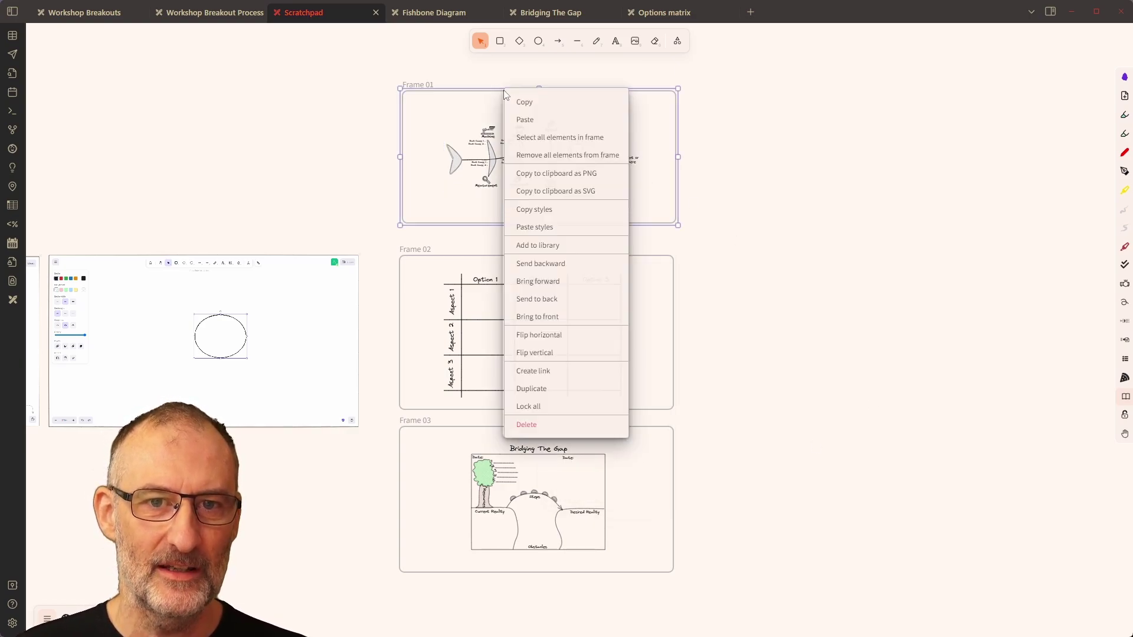
click(522, 108)
click(820, 210)
key(ctrl+v)
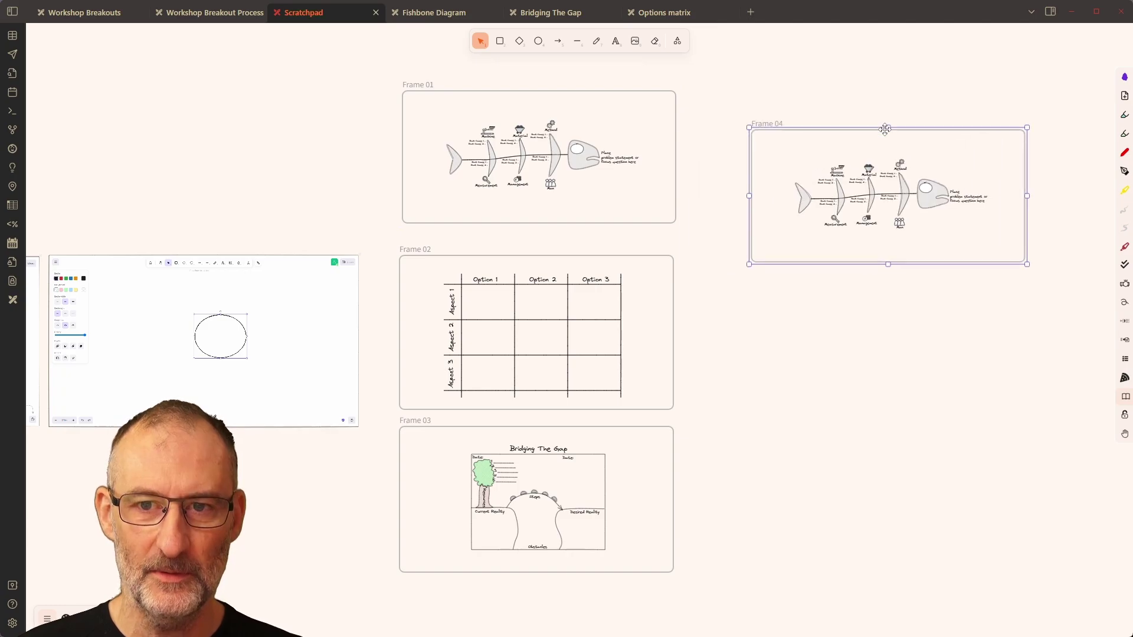
drag(916, 224, 928, 206)
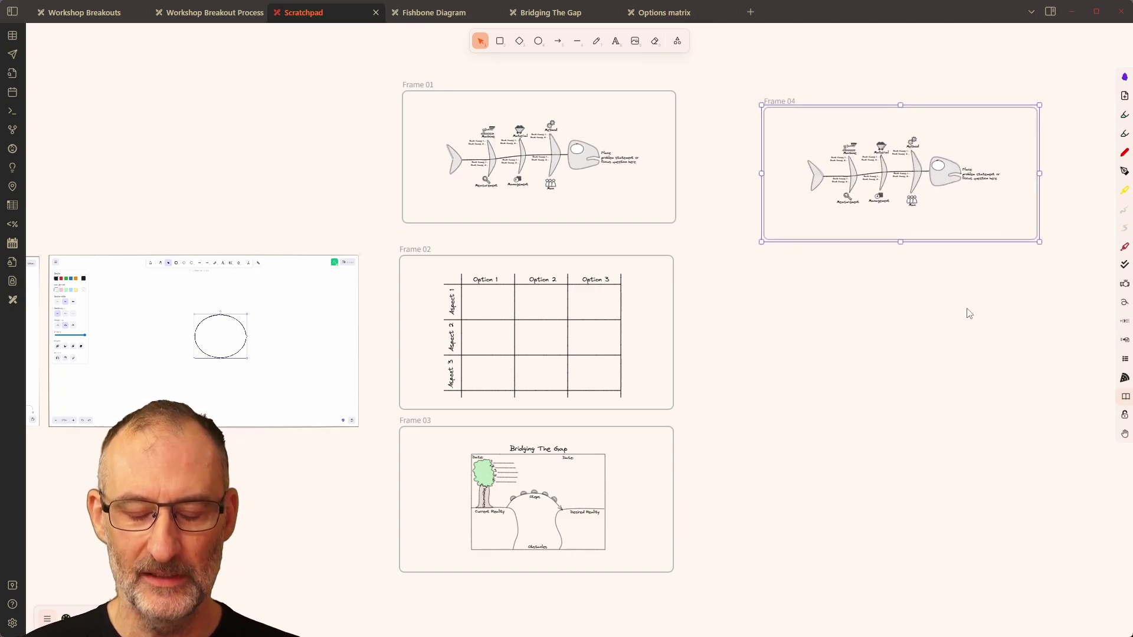
key(Delete)
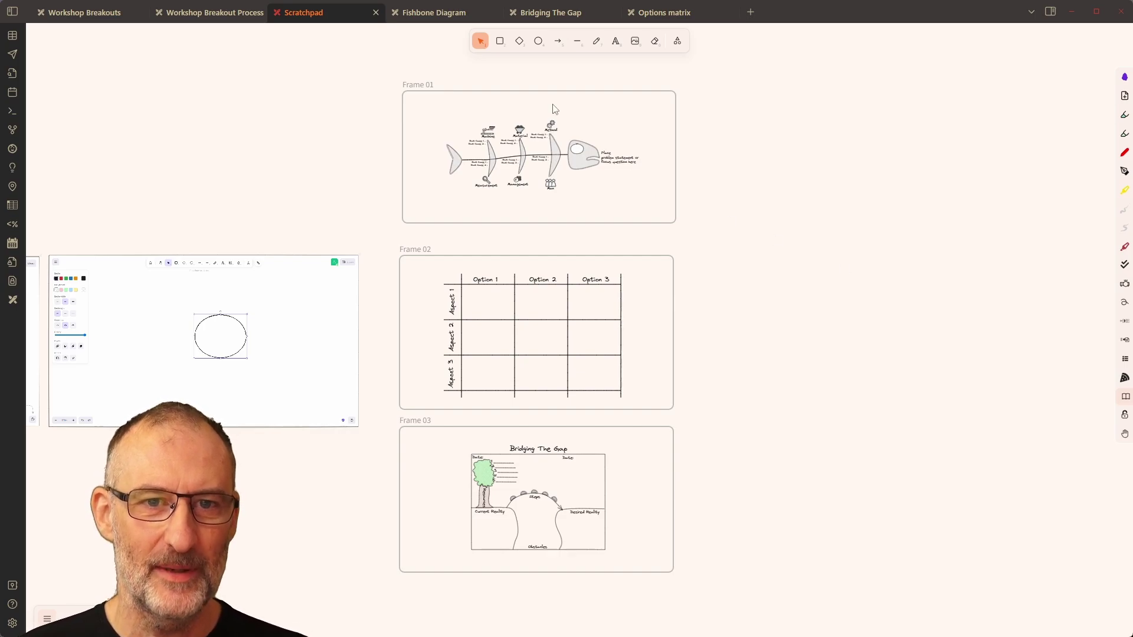
In the right embedded room, delete the ellipse and paste the fishbone in its place
scroll(273, 193, left, 7)
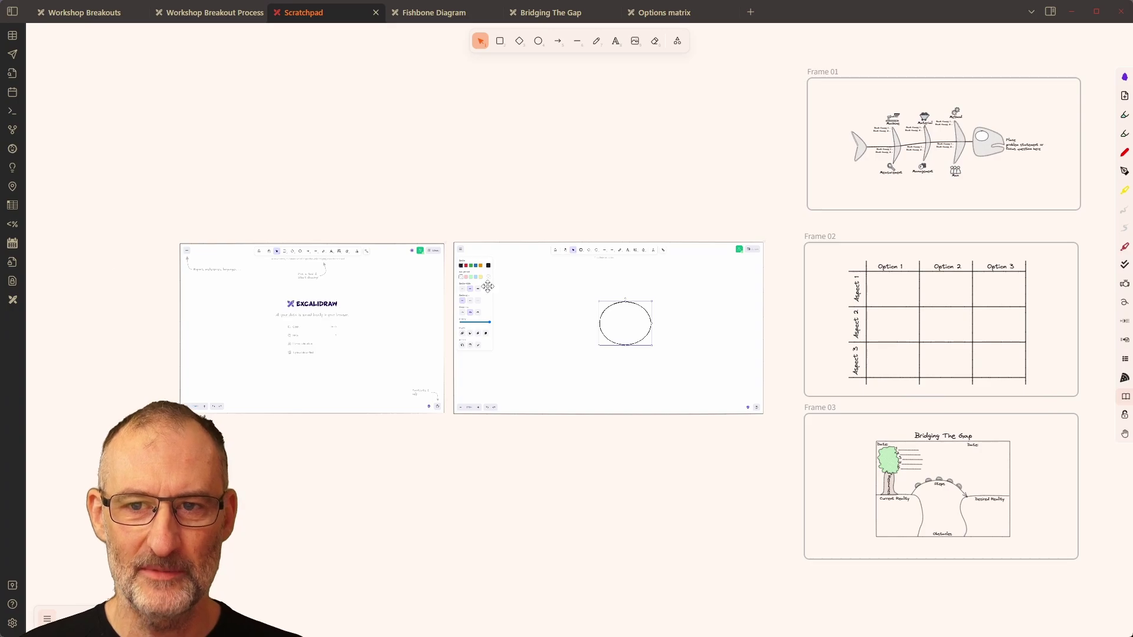
scroll(481, 380, right, 2)
click(481, 379)
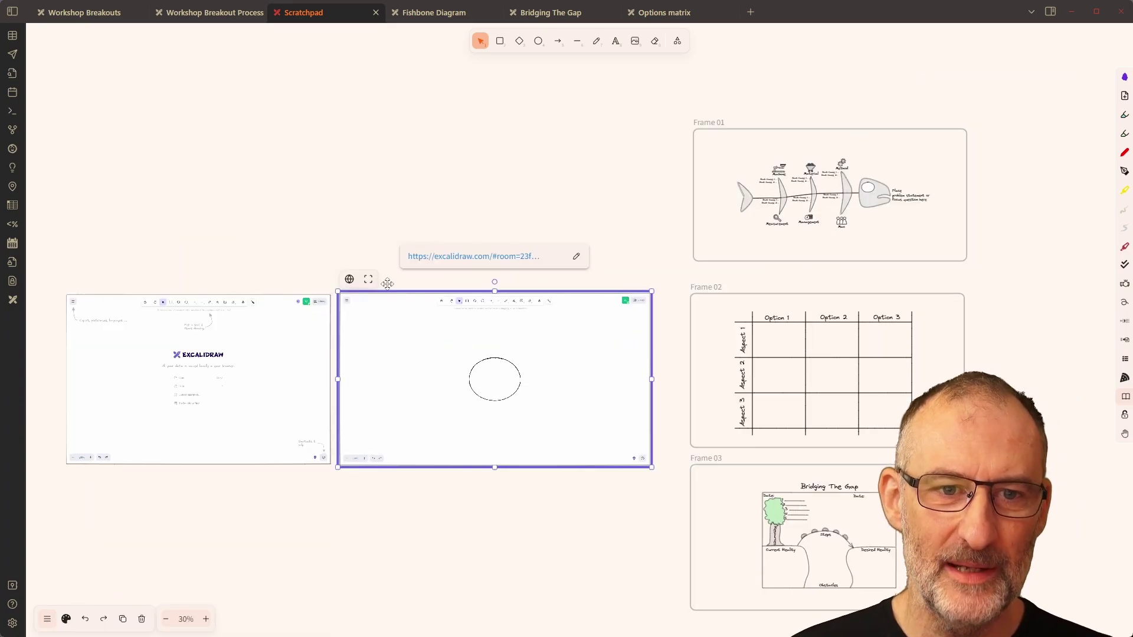
click(368, 280)
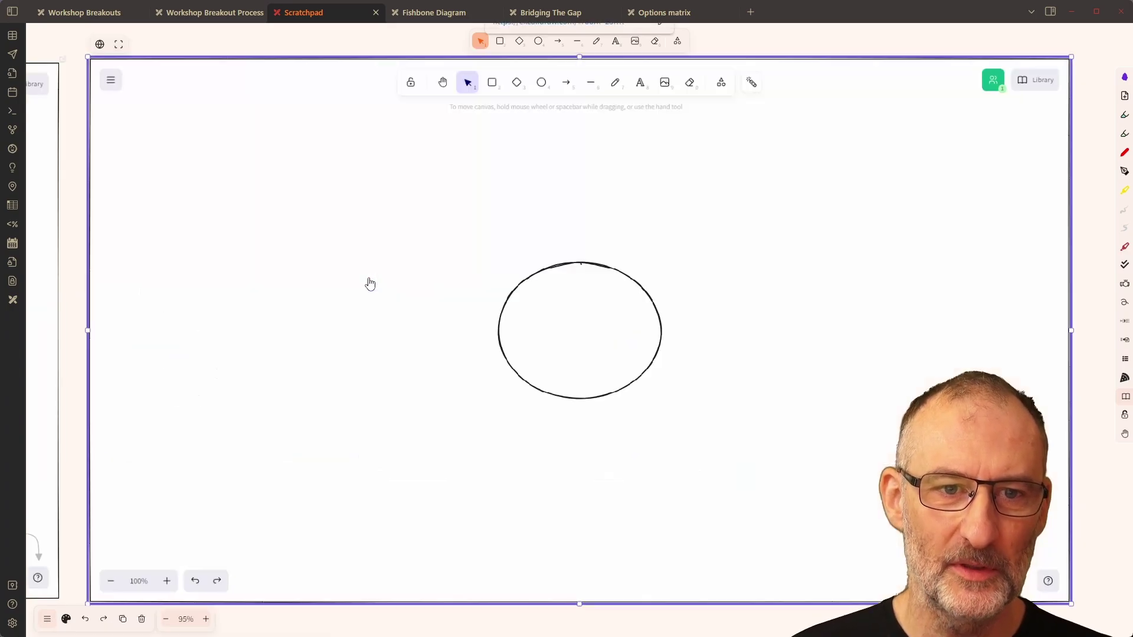
click(575, 263)
key(Delete)
key(ctrl+v)
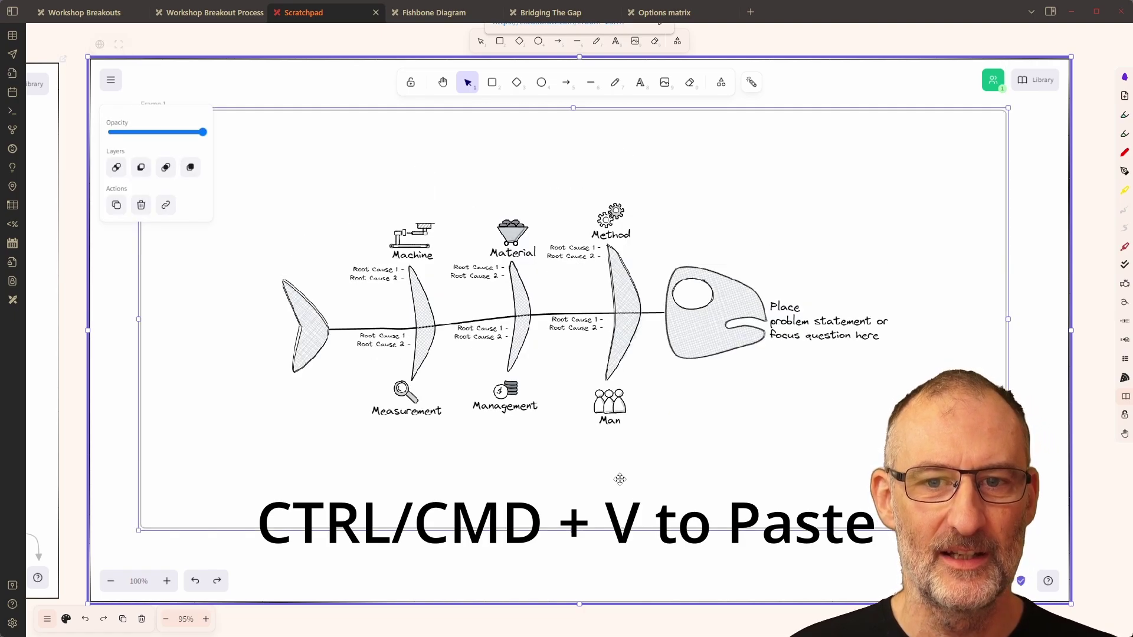
click(304, 38)
Paste the fishbone into the second embedded room and move it up and left
key(ctrl+v)
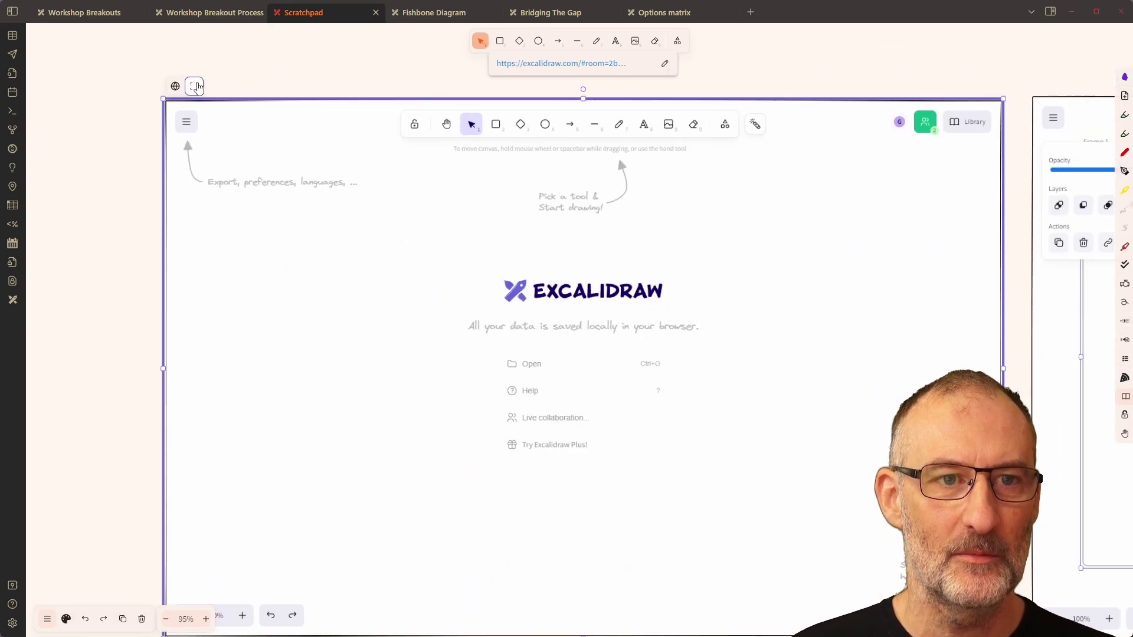
click(194, 86)
key(ctrl+v)
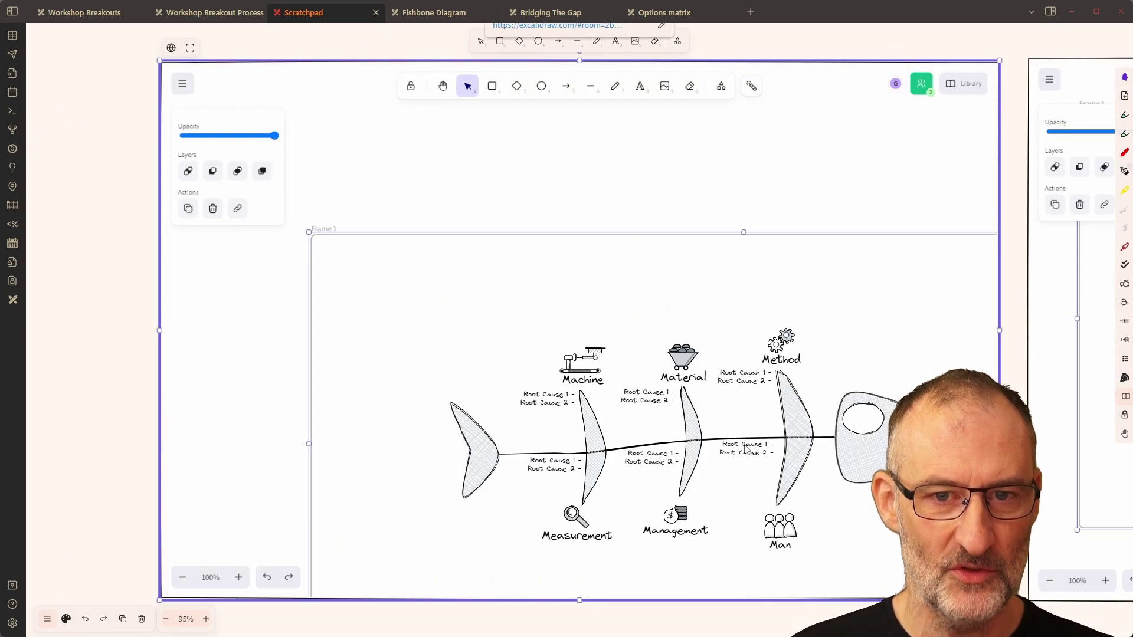
drag(645, 241, 499, 136)
click(66, 236)
ctrl+scroll(67, 236, down, 5)
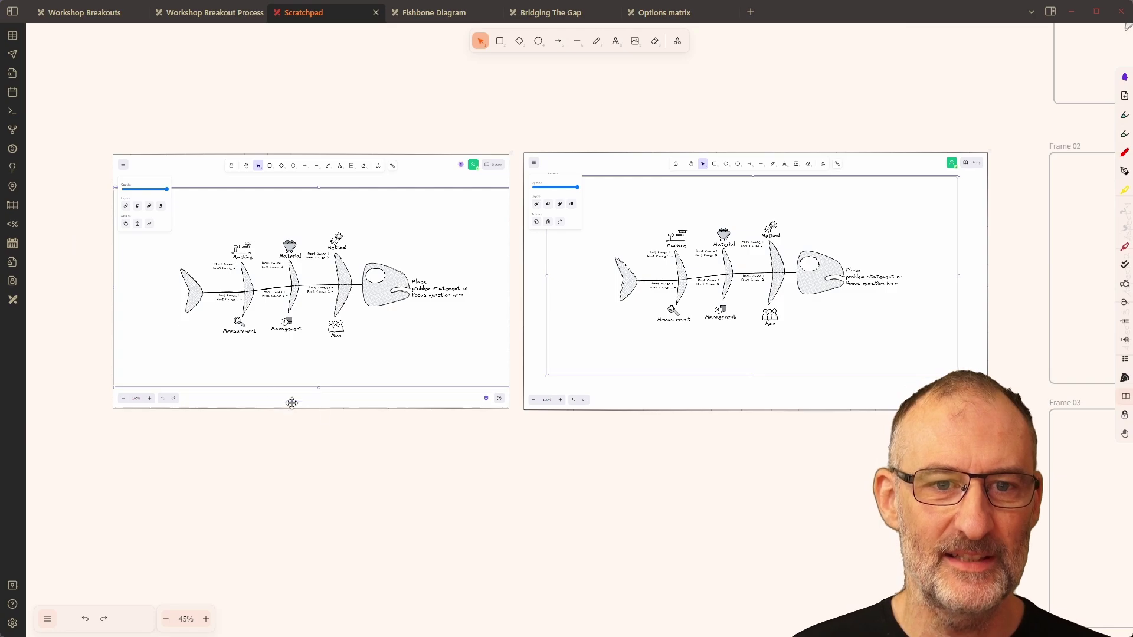
ctrl+scroll(359, 440, down, 4)
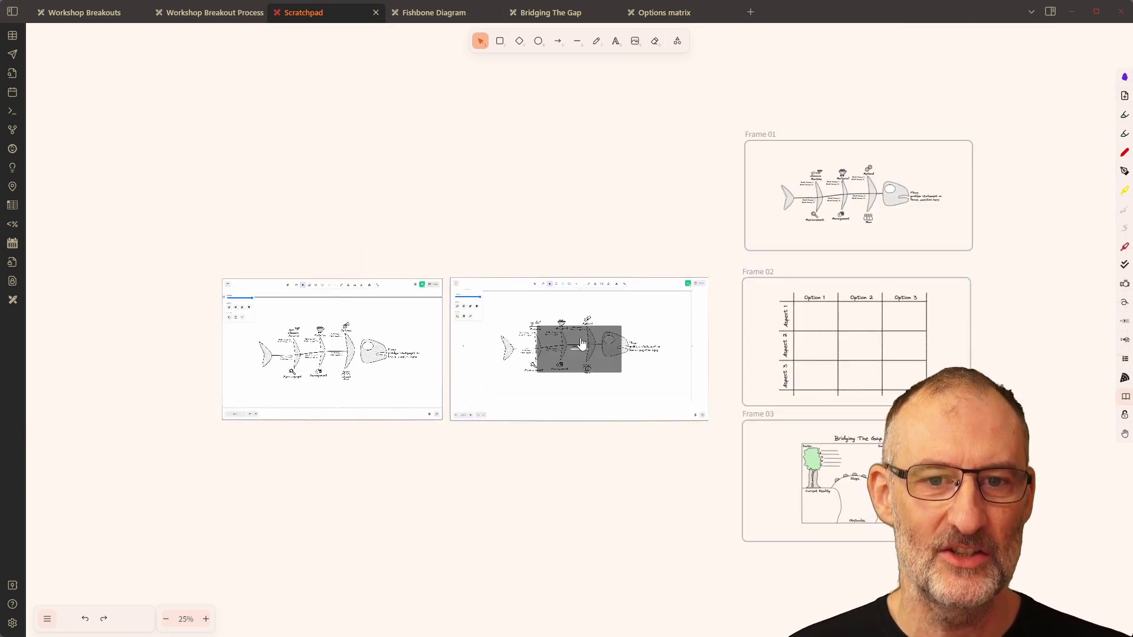
click(239, 12)
Laser-highlight 'Optionally lock elements' and 'Pre-populate frames', then advance to the 'During the workshop' slide
mouse_move(627, 524)
mouse_down()
mouse_move(323, 531)
mouse_move(630, 550)
mouse_up()
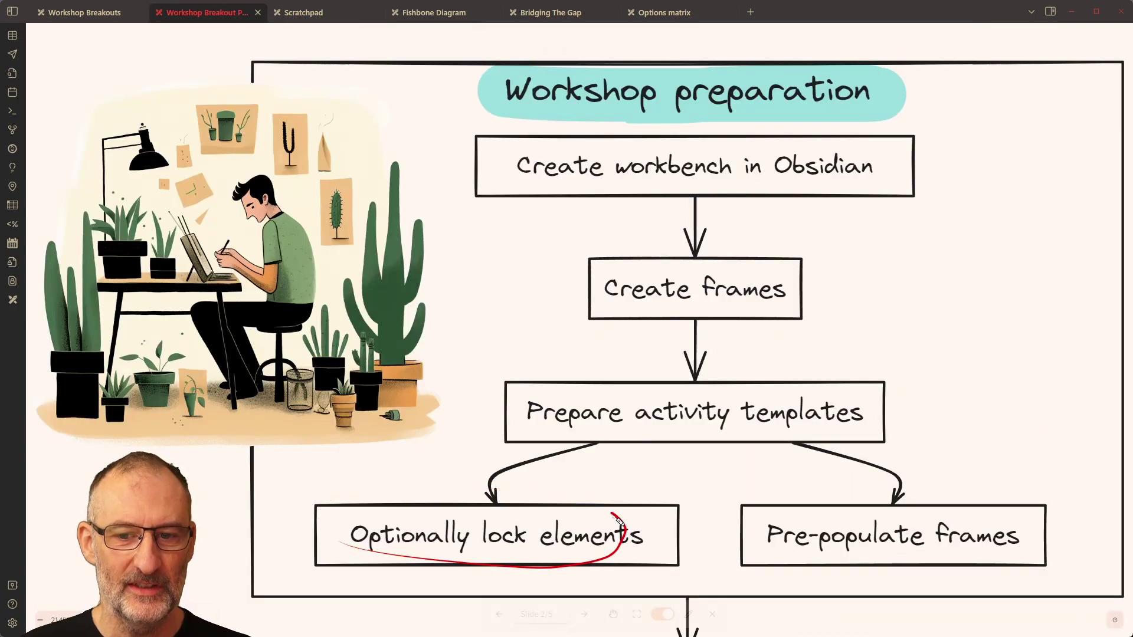
mouse_move(756, 506)
mouse_down()
mouse_move(767, 556)
mouse_move(1082, 537)
mouse_move(773, 508)
mouse_up()
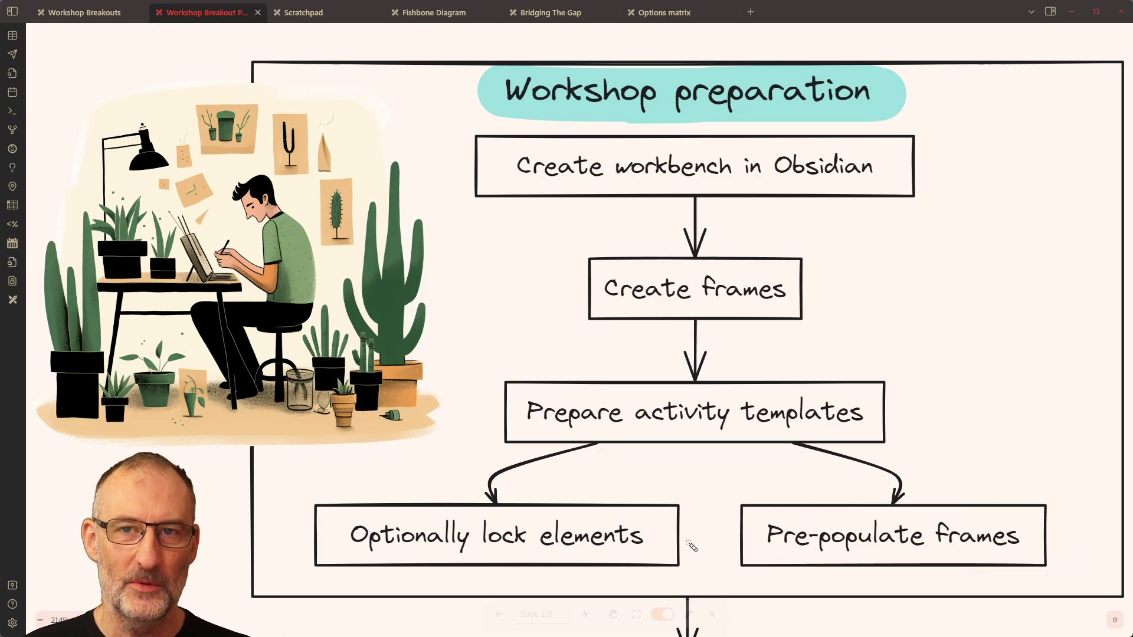
key(Right)
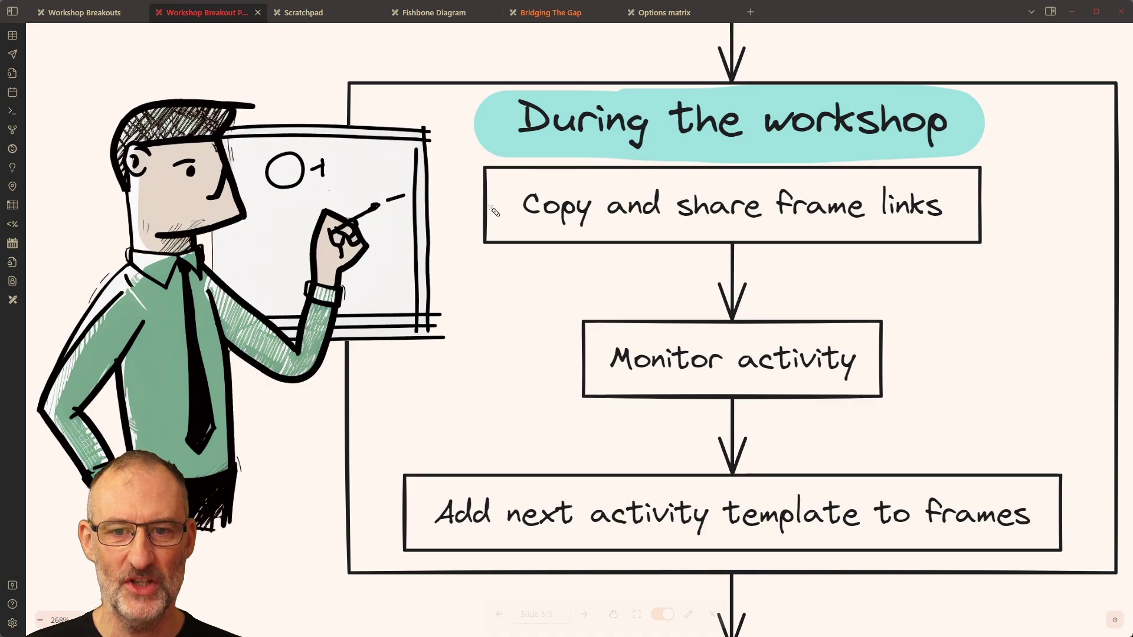
click(327, 11)
Copy the first embedded room's excalidraw.com link, then open that room in the browser
mouse_move(347, 363)
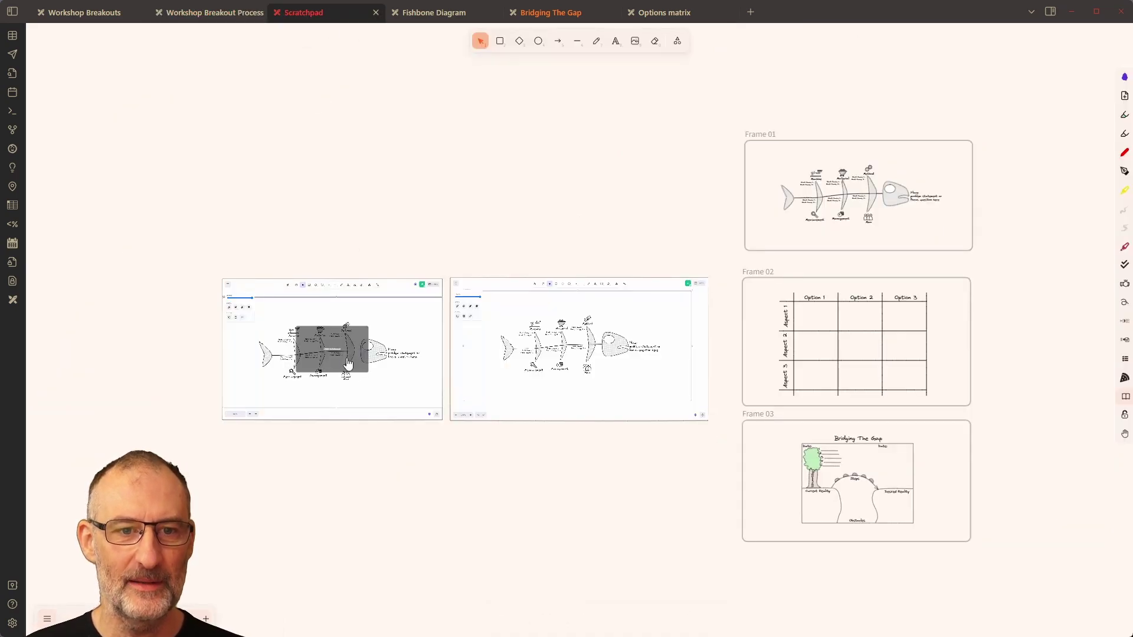
click(380, 383)
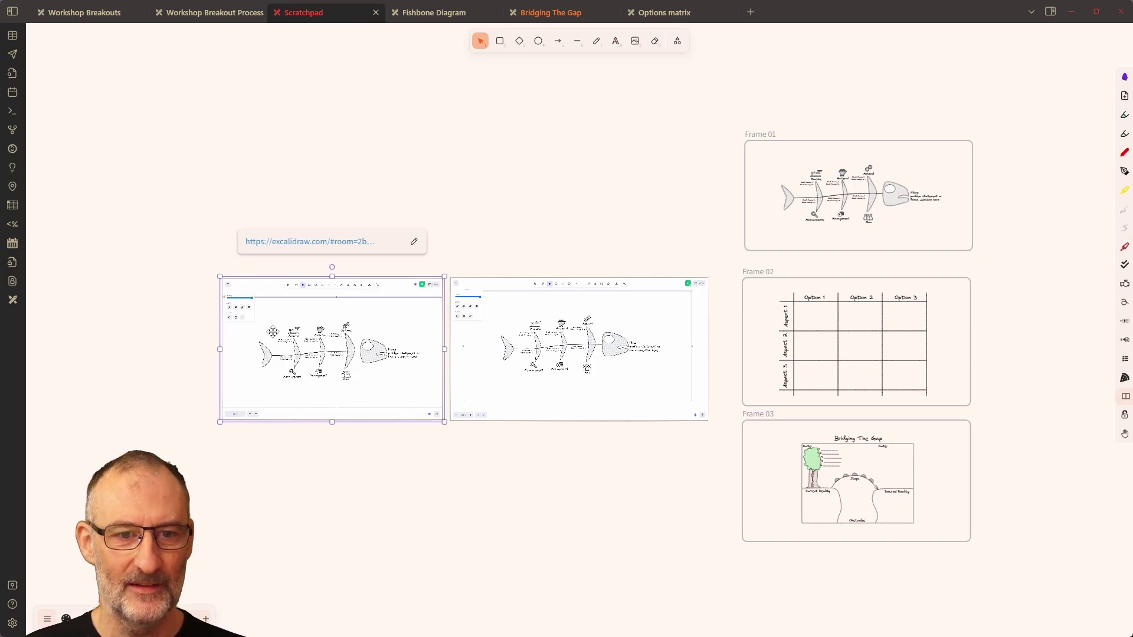
click(415, 242)
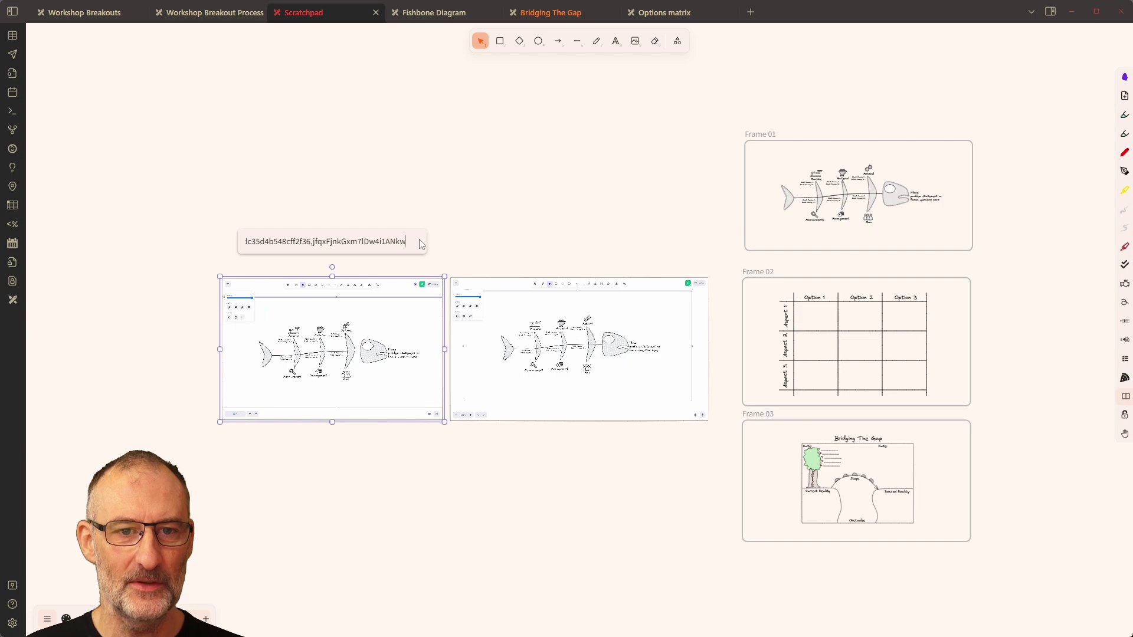
key(ctrl+a)
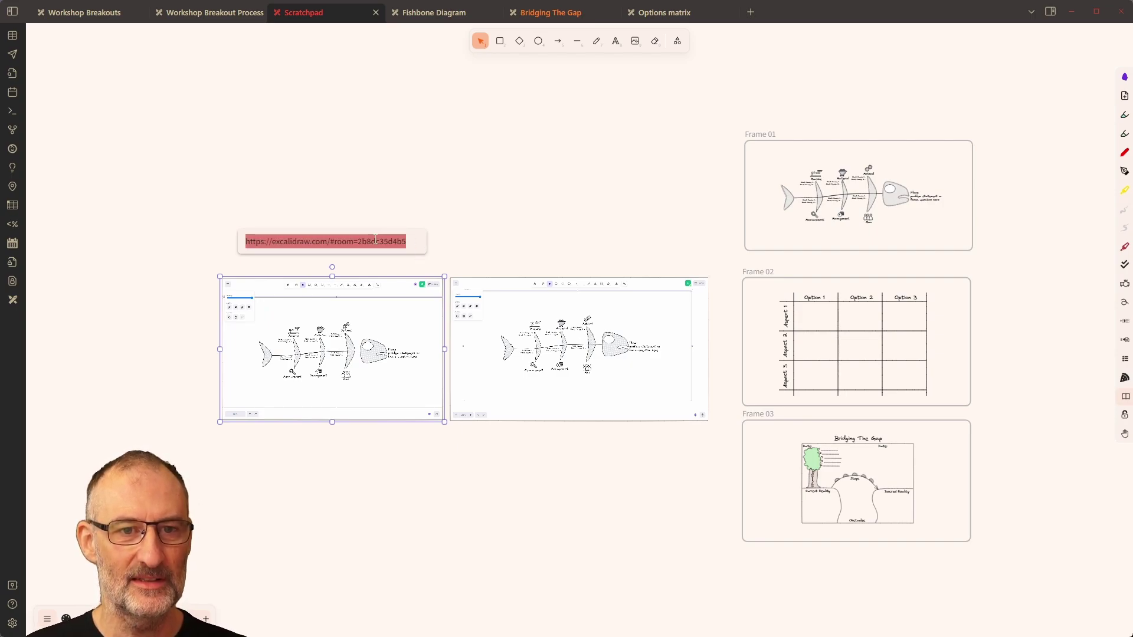
click(350, 181)
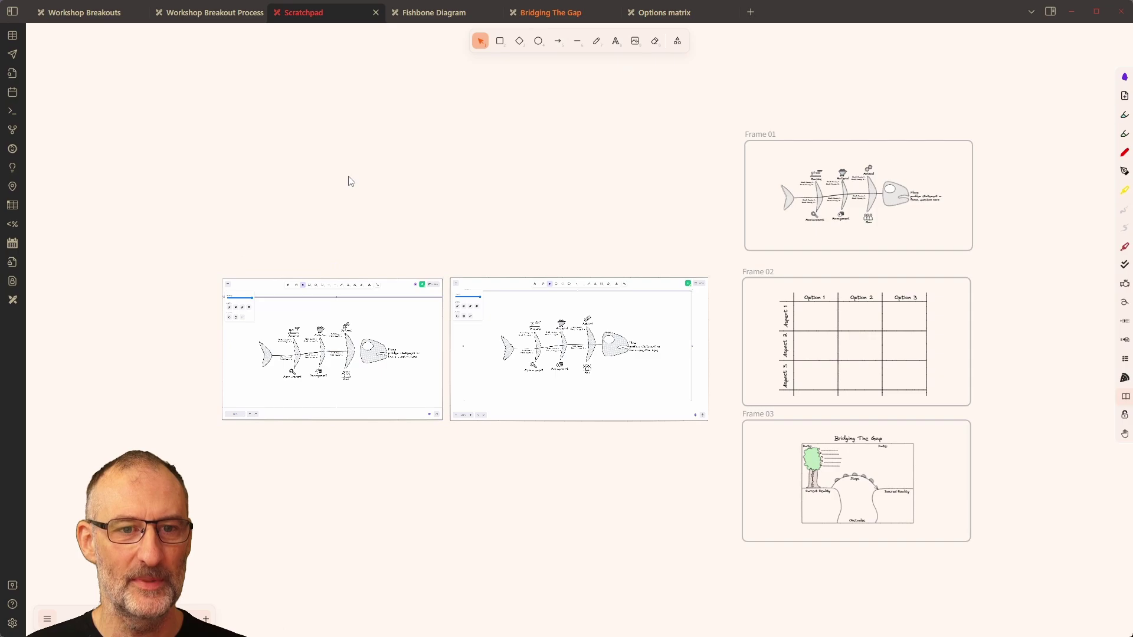
click(333, 353)
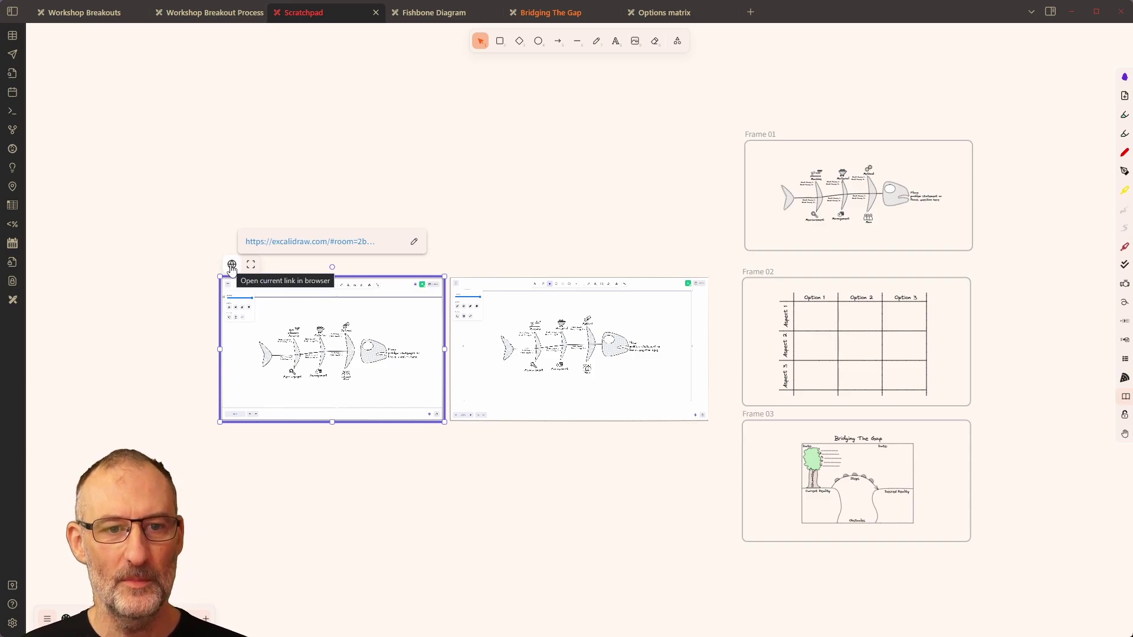
click(232, 266)
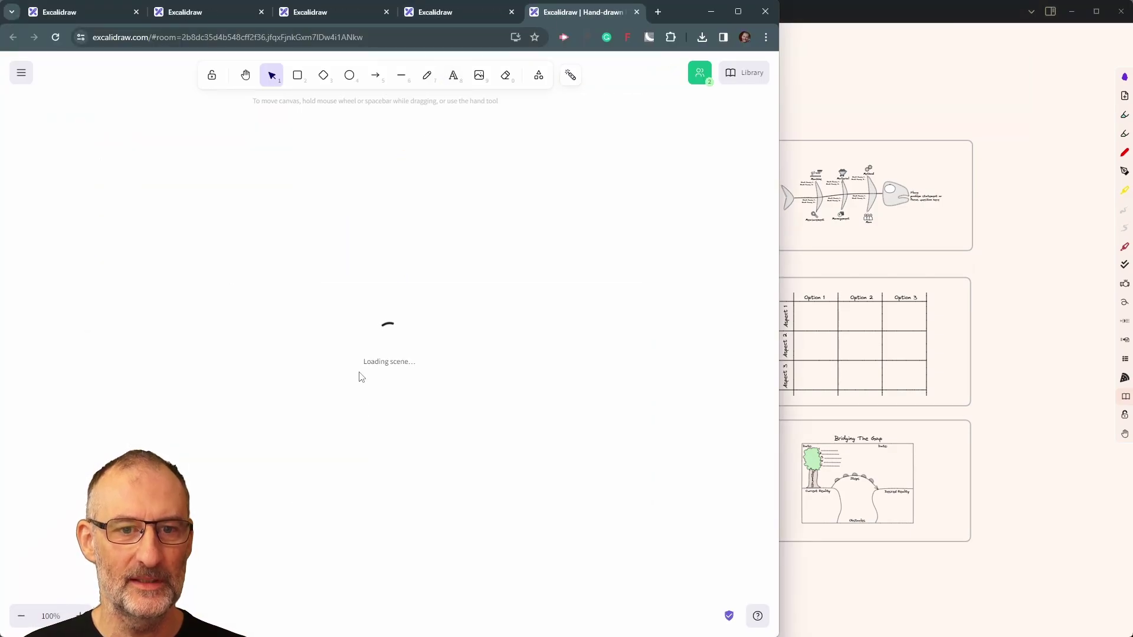
Open the second embedded room in its own browser tab, selecting each room's web address
click(378, 39)
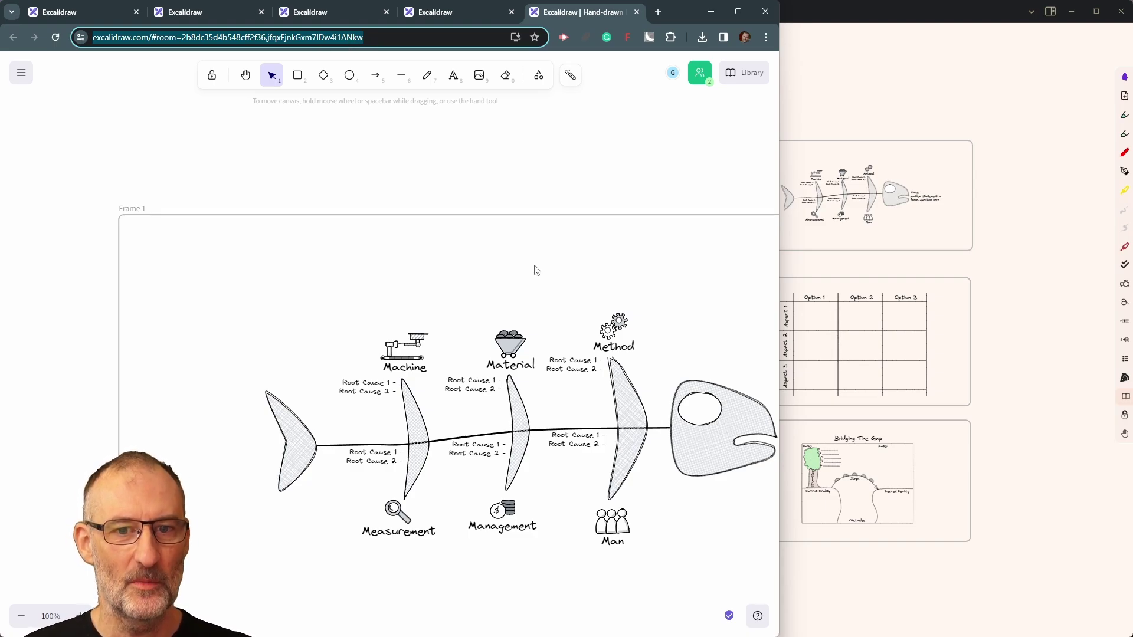
click(866, 100)
click(584, 354)
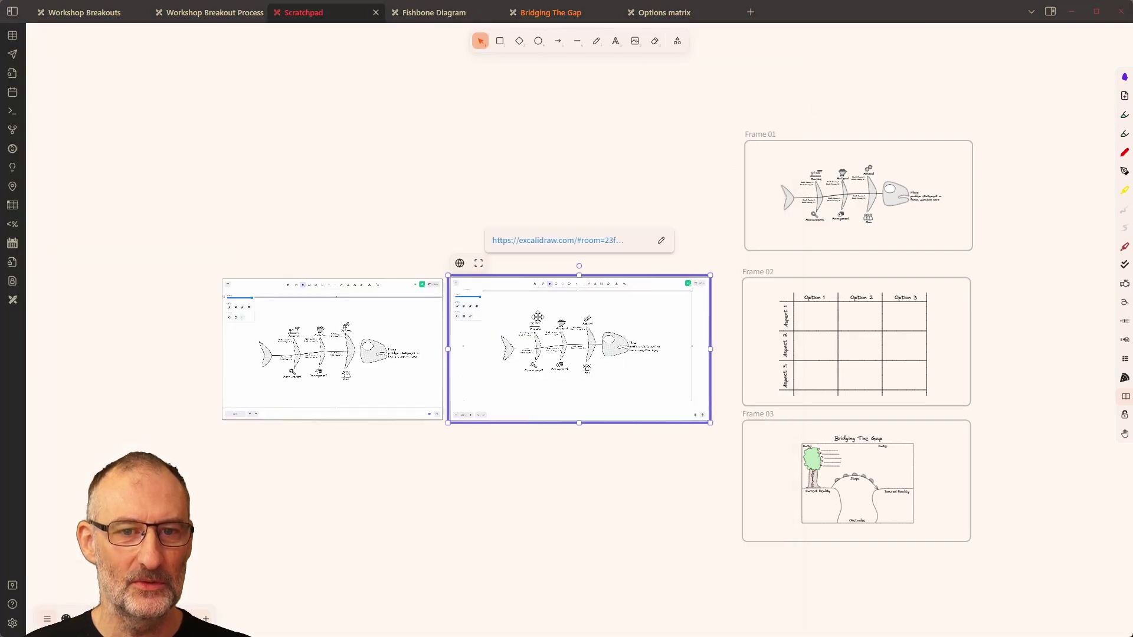
click(460, 263)
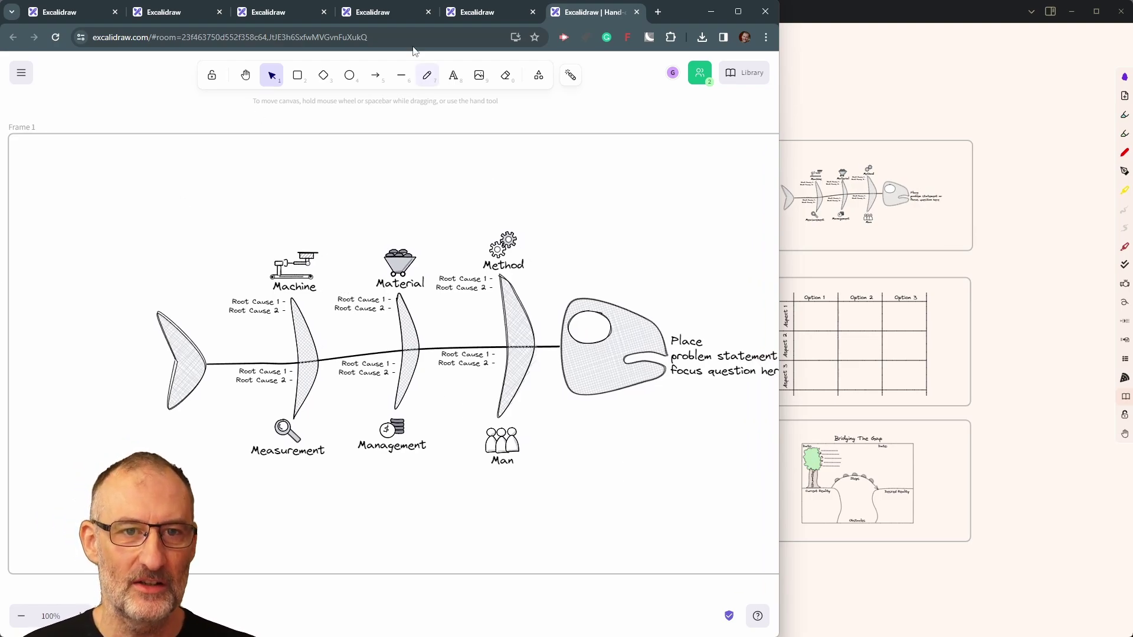
click(377, 39)
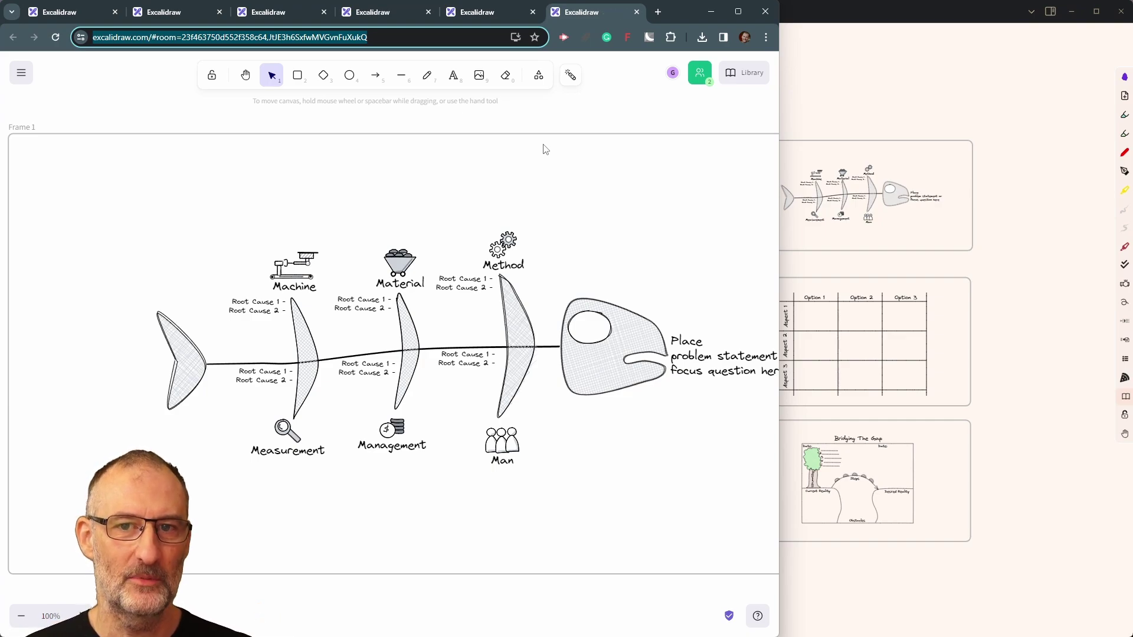
click(918, 76)
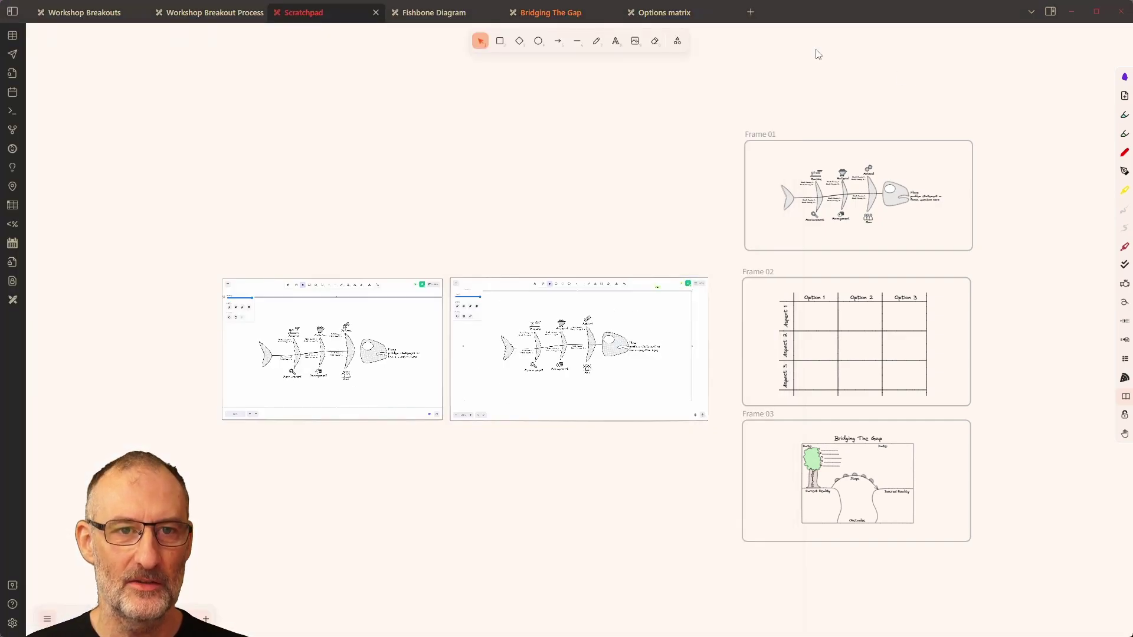
click(212, 17)
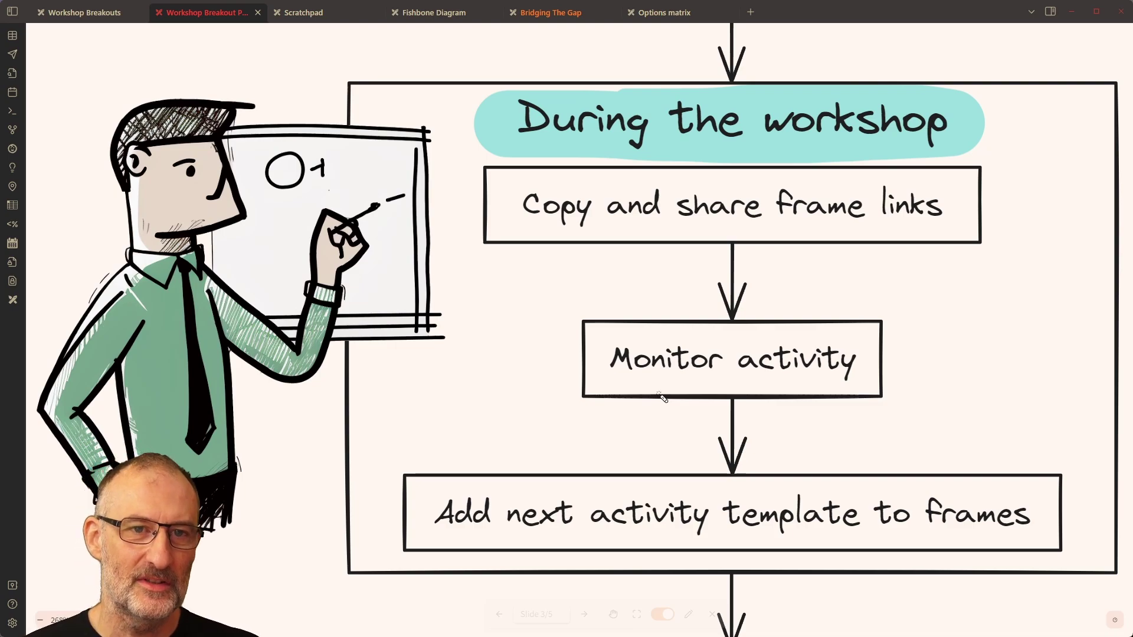
Zoom and pan the Scratchpad canvas, then return to the browser room and pick freehand drawing
click(312, 13)
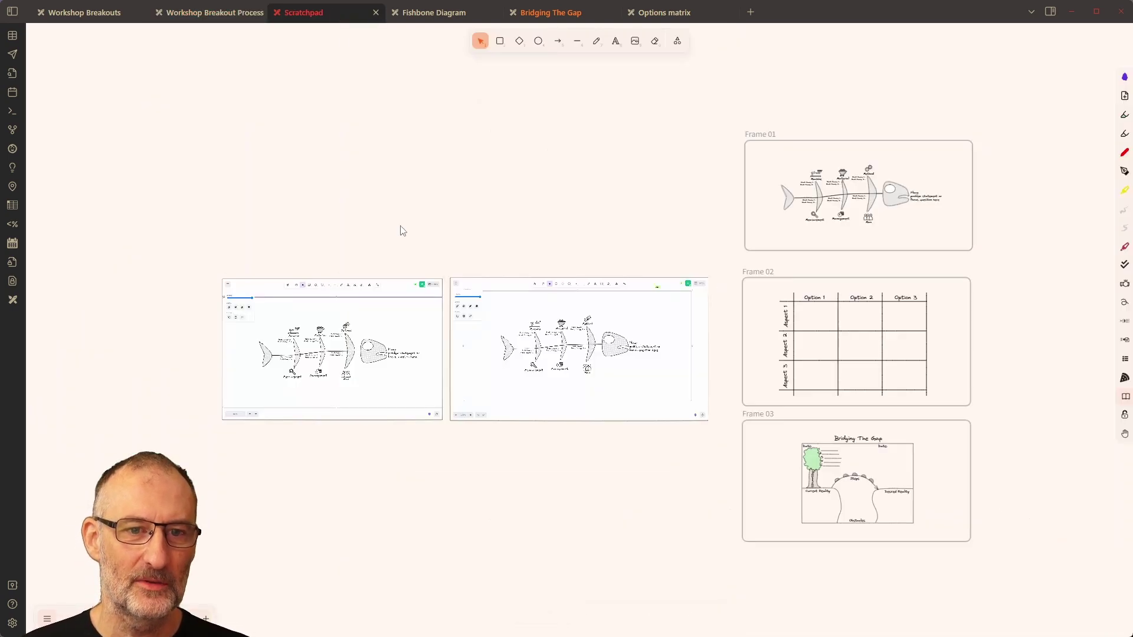
scroll(317, 479, up, 3)
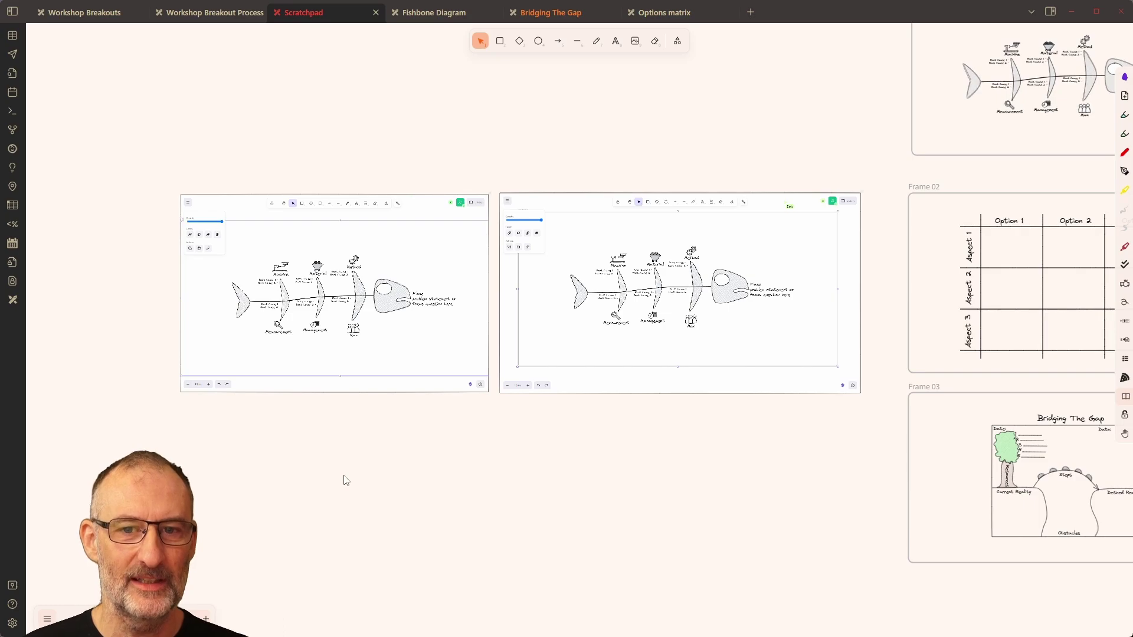
drag(337, 470, 587, 456)
key(alt+Tab)
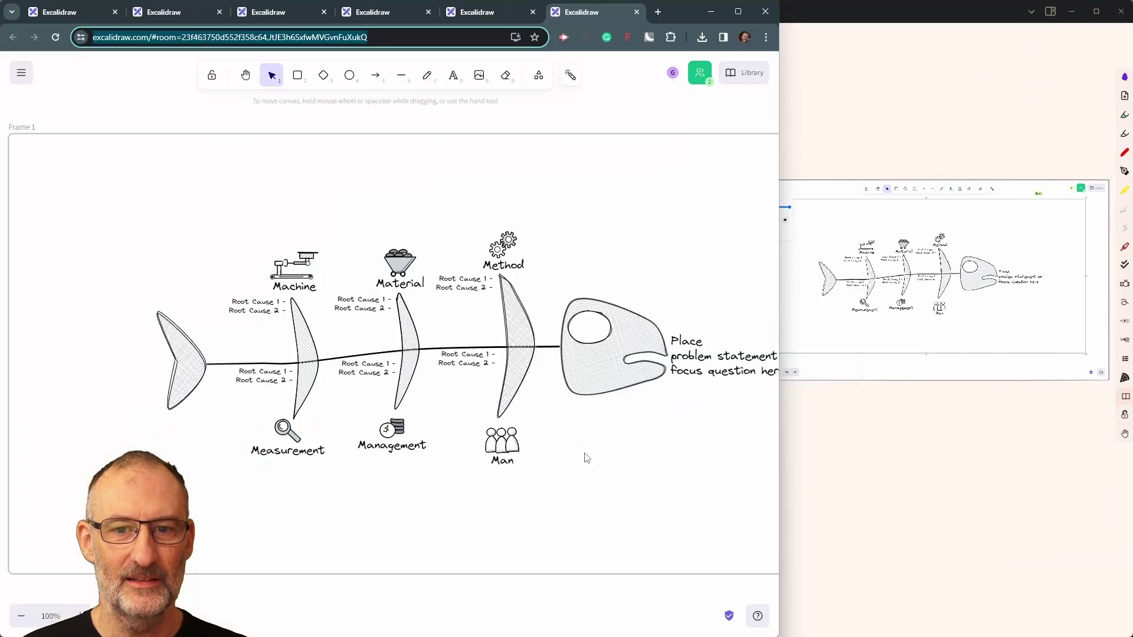
click(426, 75)
Scribble a freehand stroke above Method in the browser room, then pan Obsidian's Scratchpad to both boards
drag(532, 244, 672, 229)
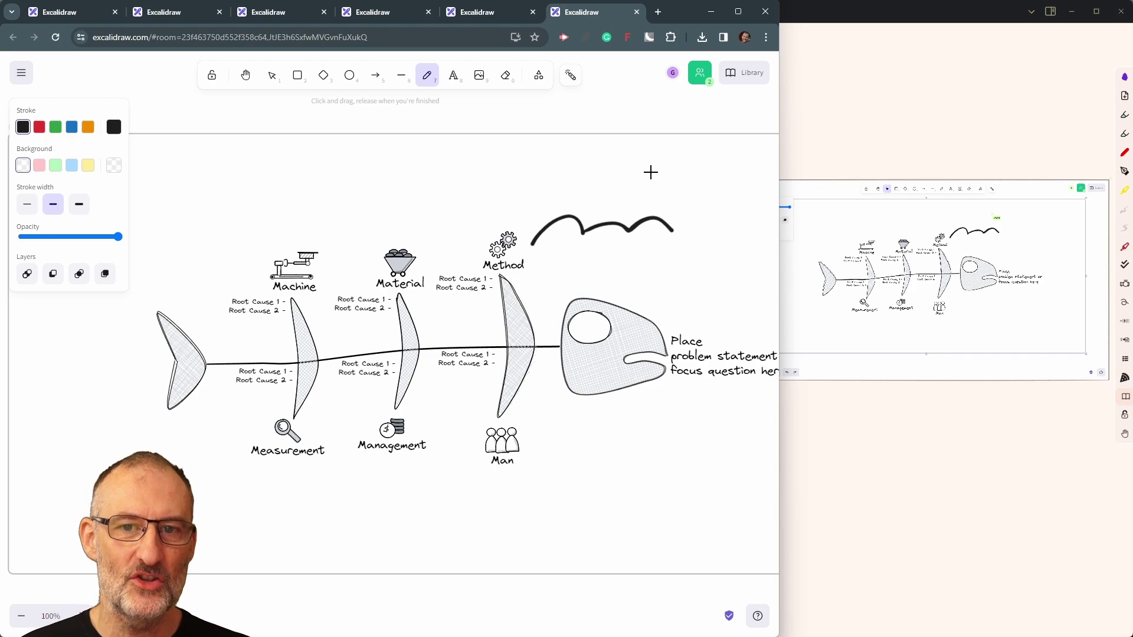
click(806, 122)
drag(872, 441, 725, 439)
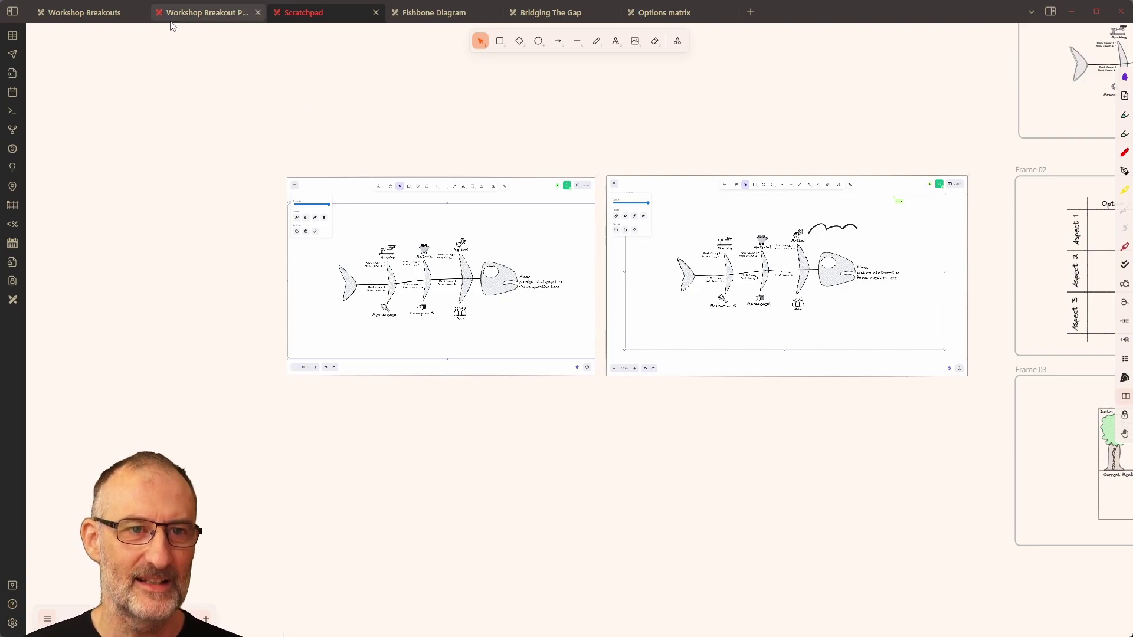
click(189, 13)
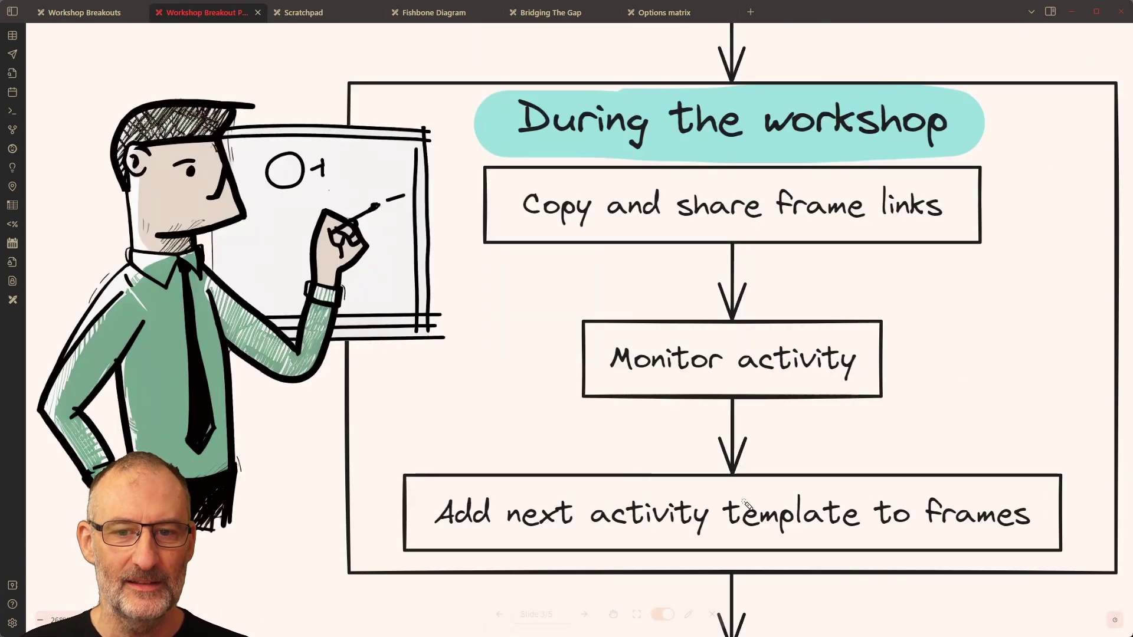
Point out the add-next-template step, then copy the Options matrix frame (Frame 02) on the Scratchpad
mouse_move(474, 475)
mouse_down()
mouse_move(450, 522)
mouse_move(1003, 567)
mouse_move(844, 460)
mouse_move(395, 503)
mouse_up()
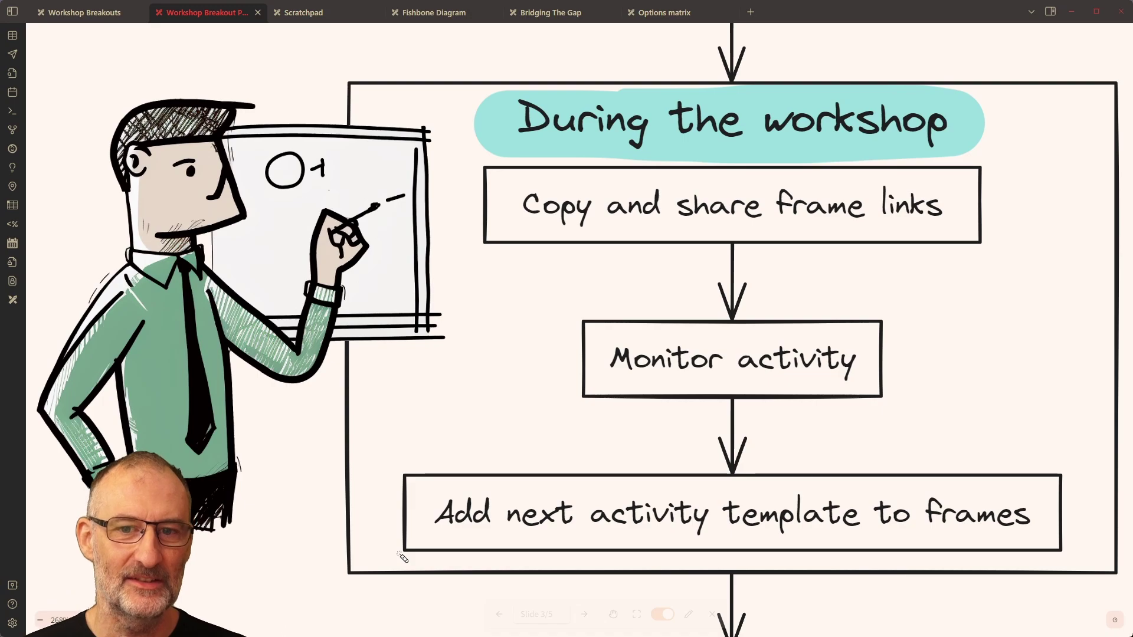
key(alt+Tab)
key(alt+Tab)
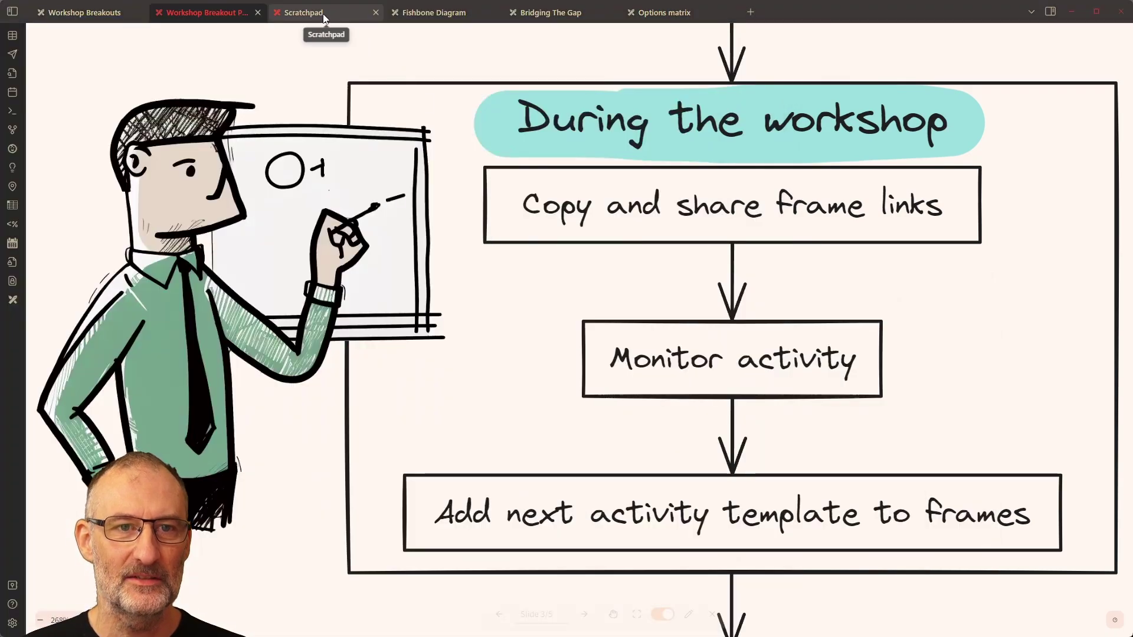
click(324, 14)
drag(782, 526, 469, 535)
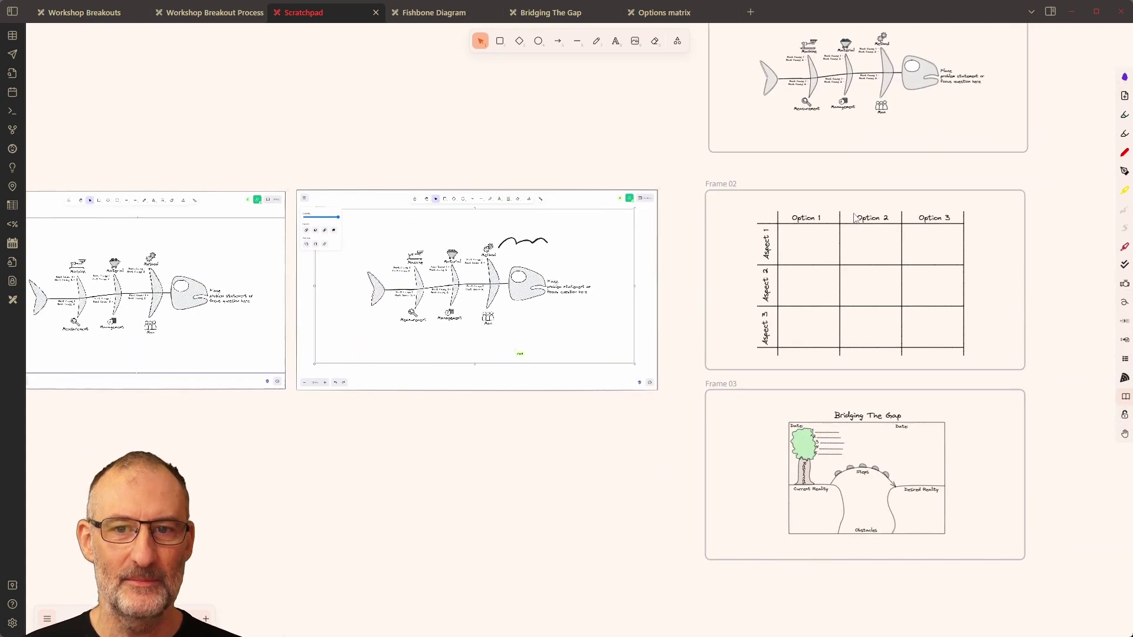
click(849, 190)
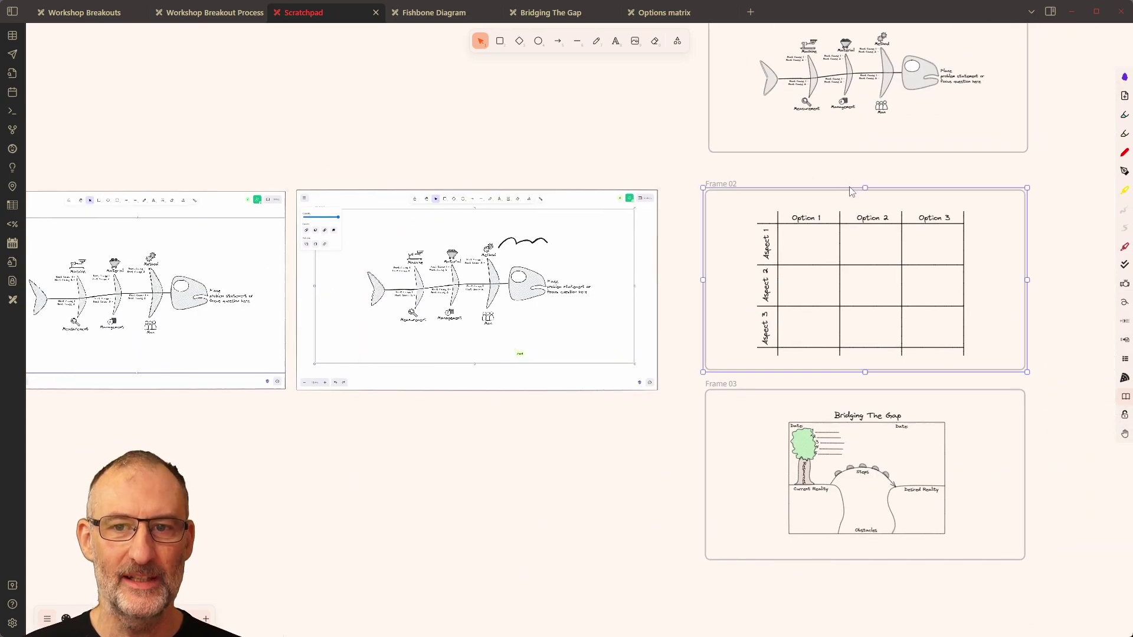
right_click(733, 190)
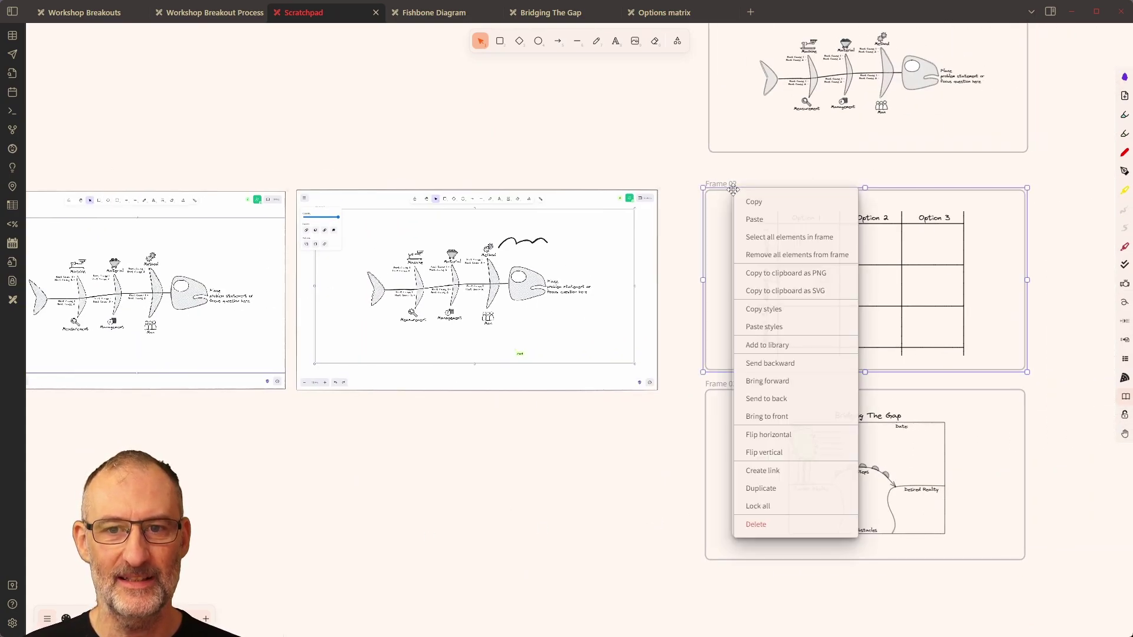
click(774, 202)
Paste the Options matrix into the first embedded room and move it below the fishbone
click(447, 333)
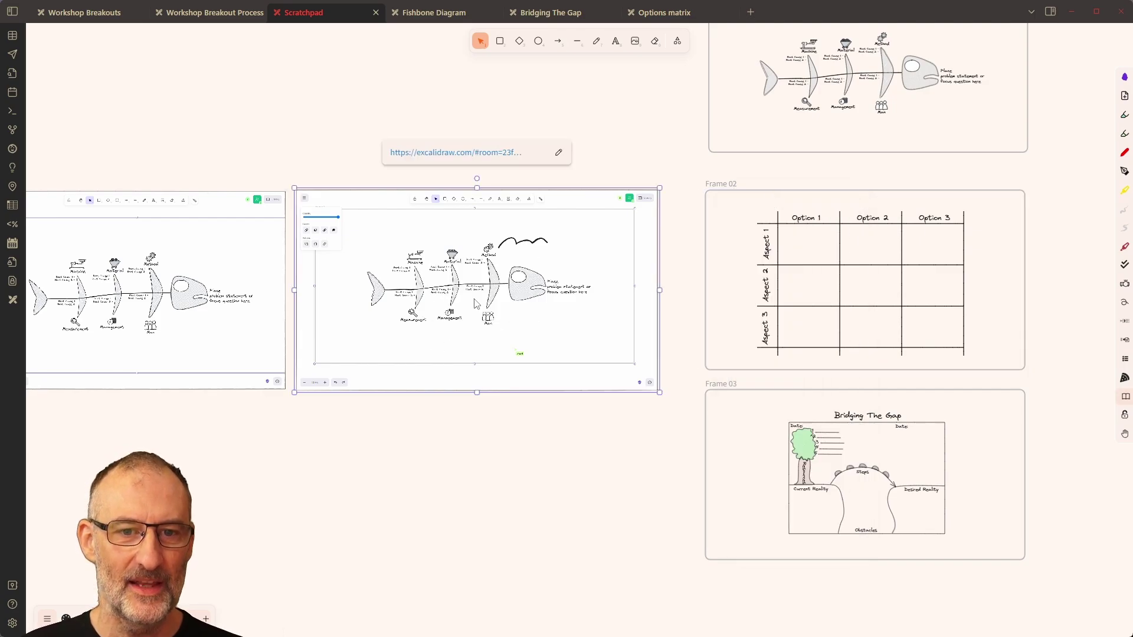
click(327, 179)
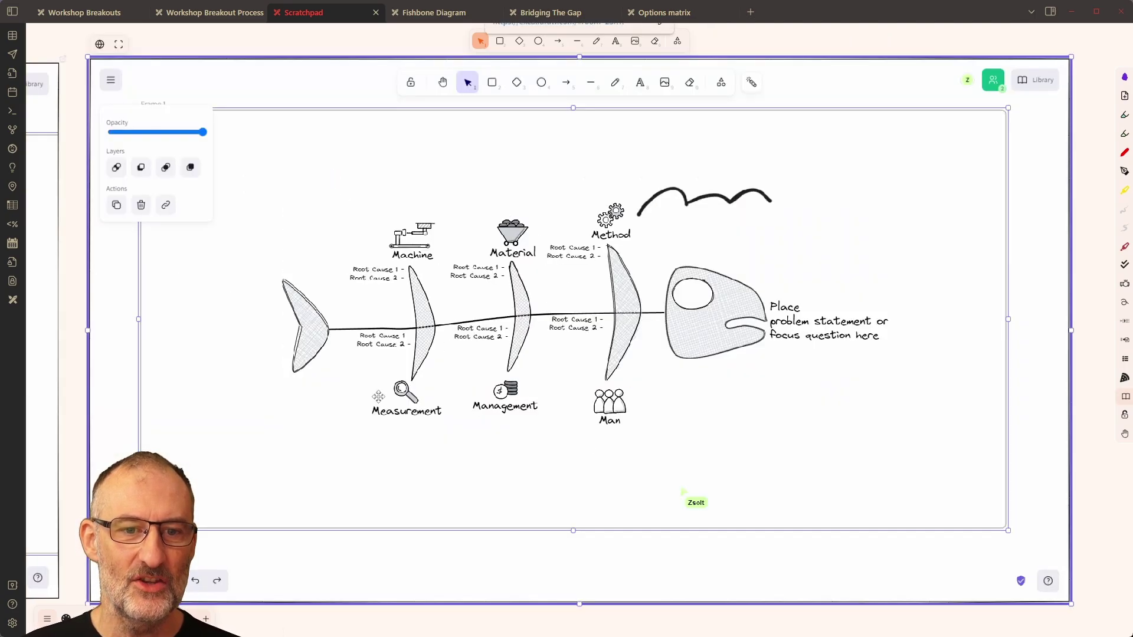
scroll(381, 402, down, 5)
key(ctrl+v)
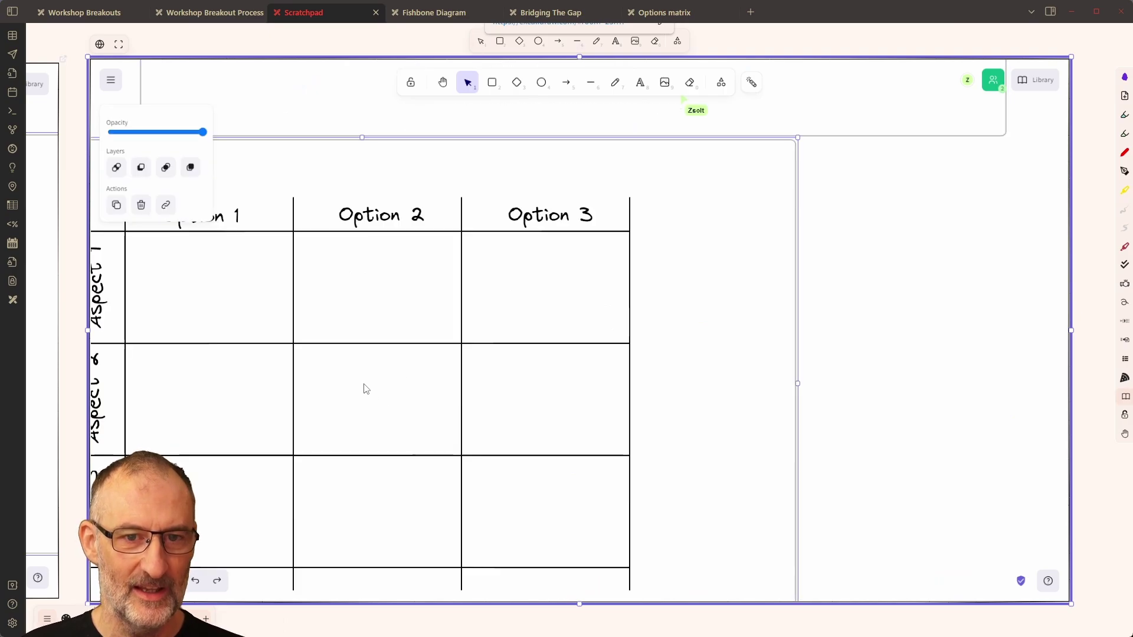
drag(817, 408, 930, 425)
click(1040, 410)
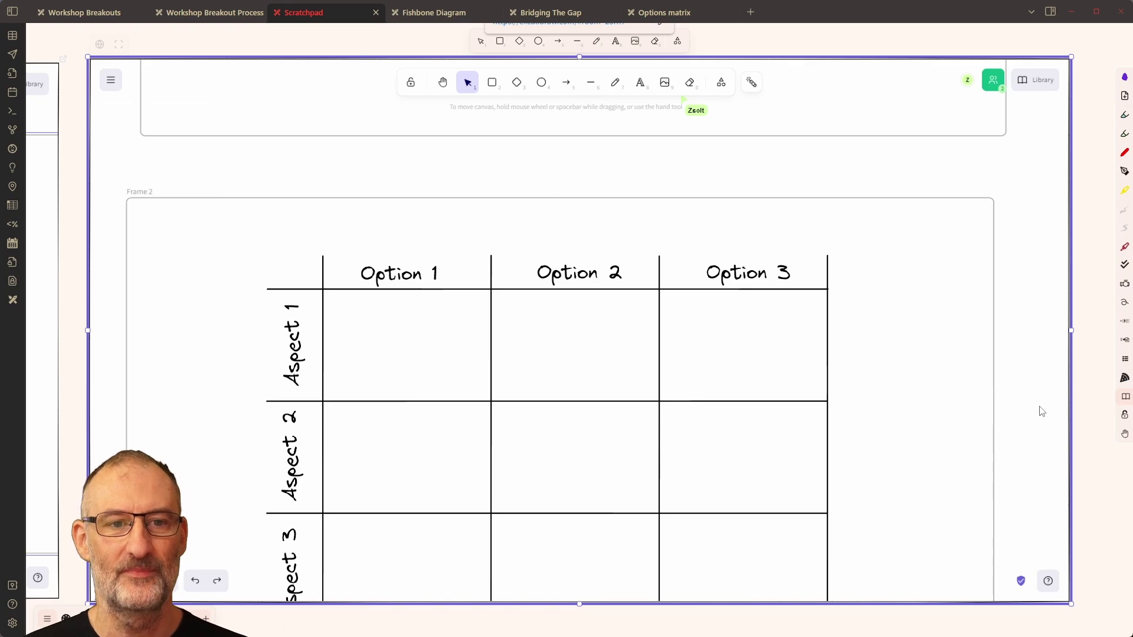
click(607, 627)
Paste the Options matrix into the second embedded fishbone room, placing it under the diagram
scroll(592, 618, down, 3)
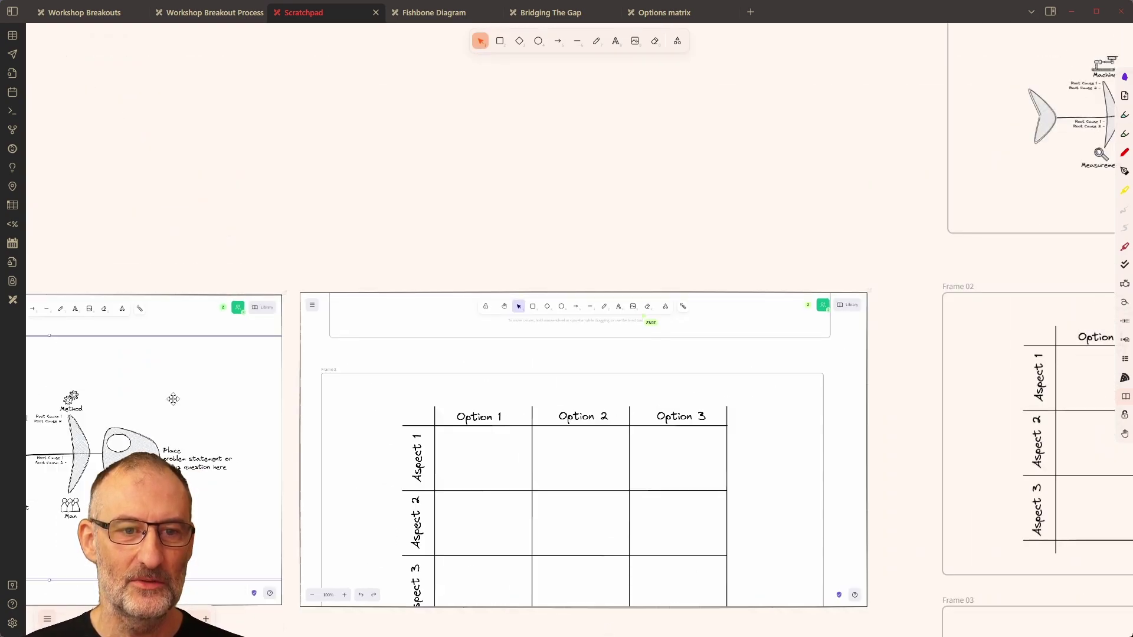
drag(266, 242, 676, 116)
scroll(465, 327, down, 1)
click(465, 326)
scroll(463, 331, down, 3)
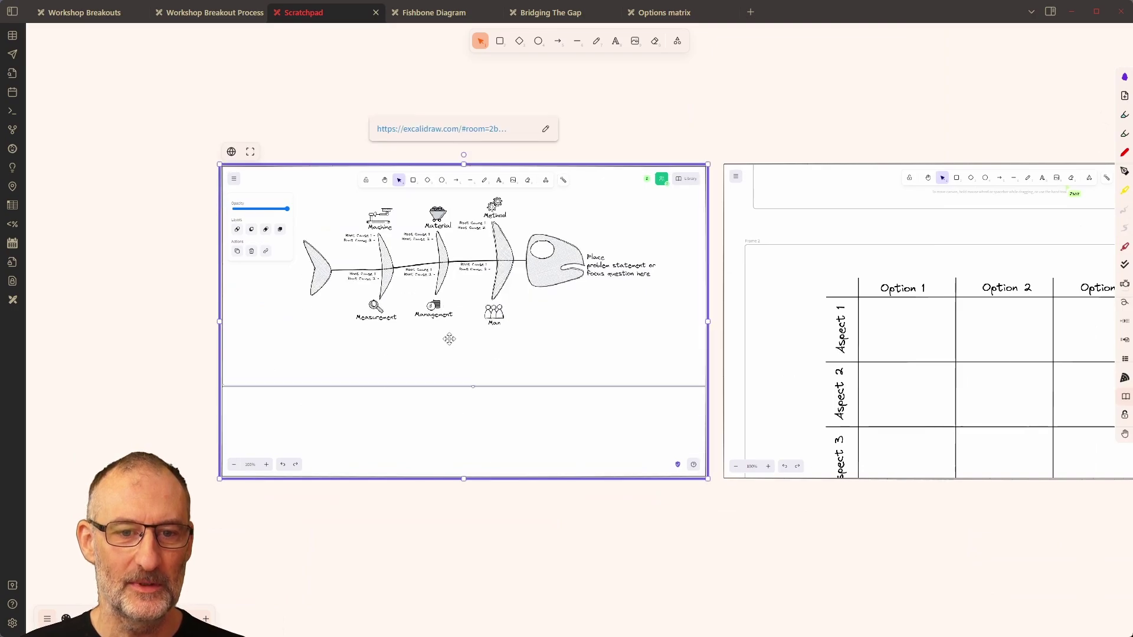
click(268, 362)
key(ctrl+v)
drag(339, 341, 536, 428)
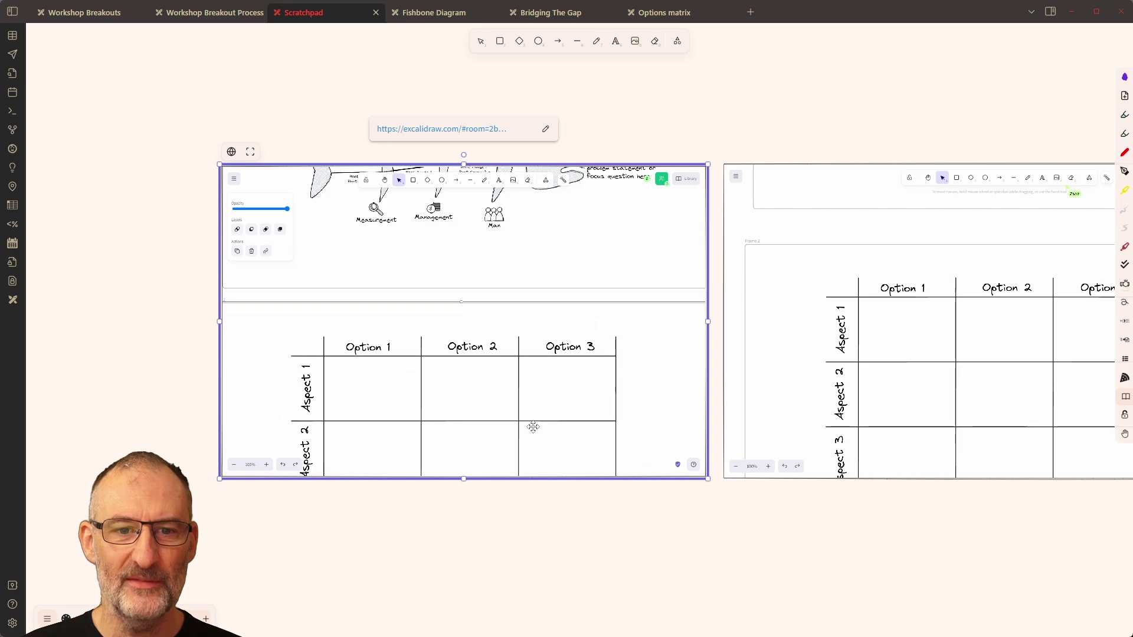
click(594, 586)
scroll(577, 410, down, 5)
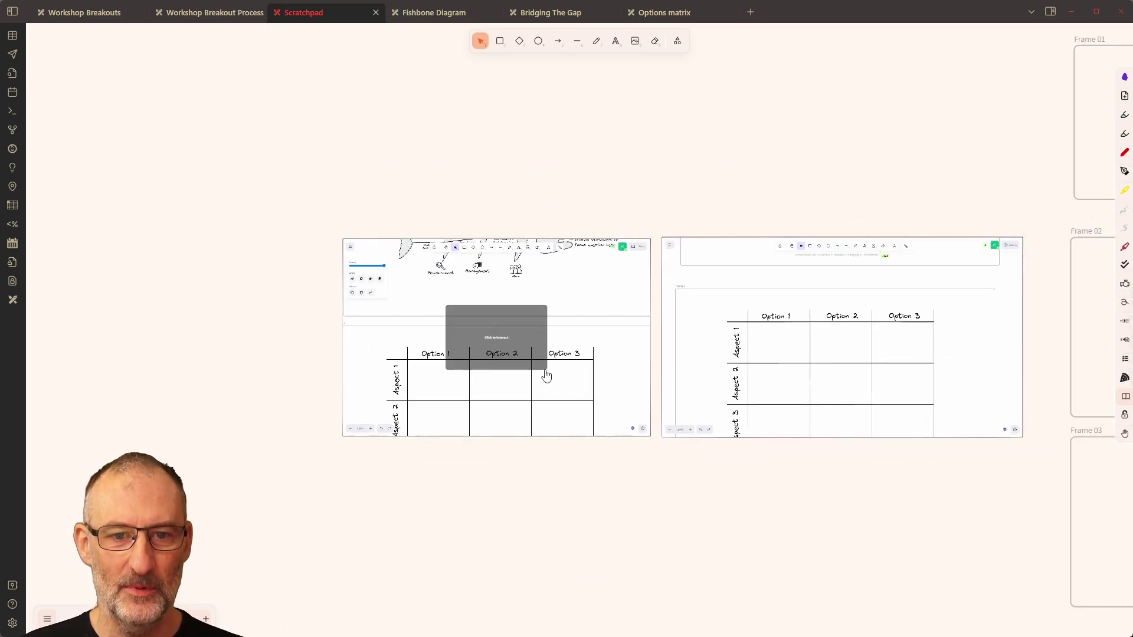
click(203, 14)
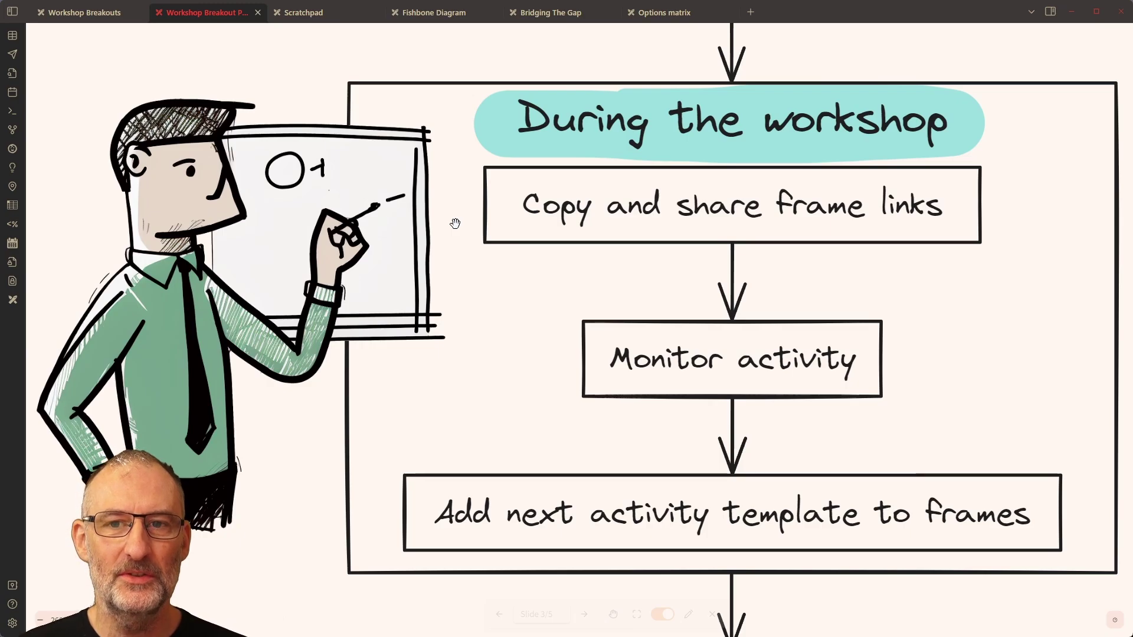
Advance to the After the workshop slide, mark the screenshot step, and open the Workshop Breakouts canvas
key(Right)
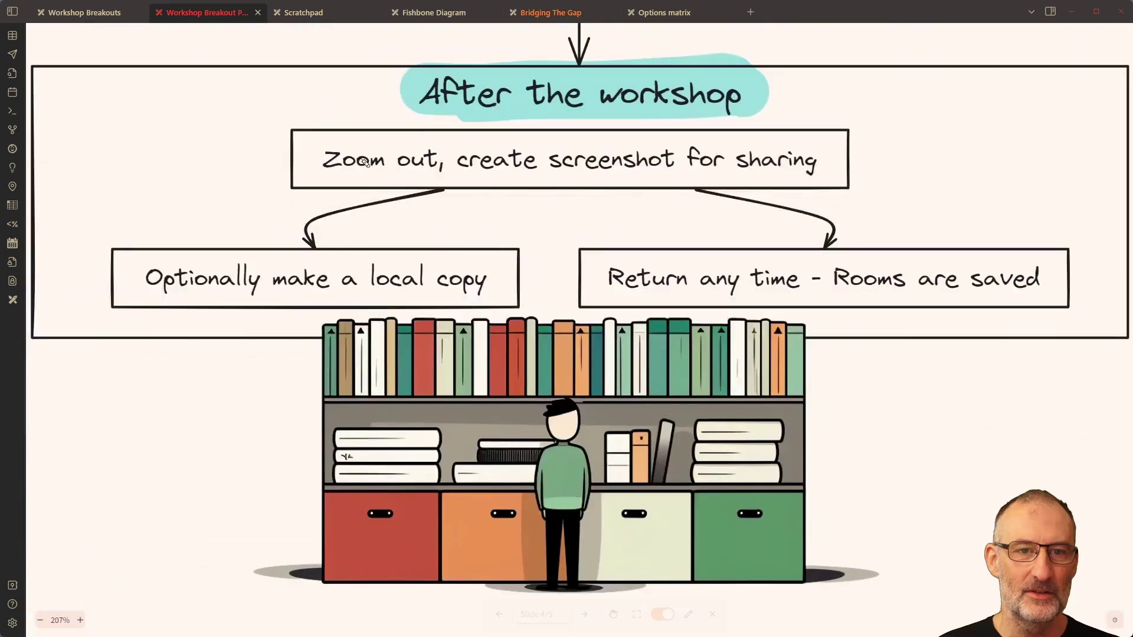
mouse_move(313, 162)
mouse_down()
mouse_move(563, 198)
mouse_move(819, 159)
mouse_move(513, 139)
mouse_move(345, 147)
mouse_up()
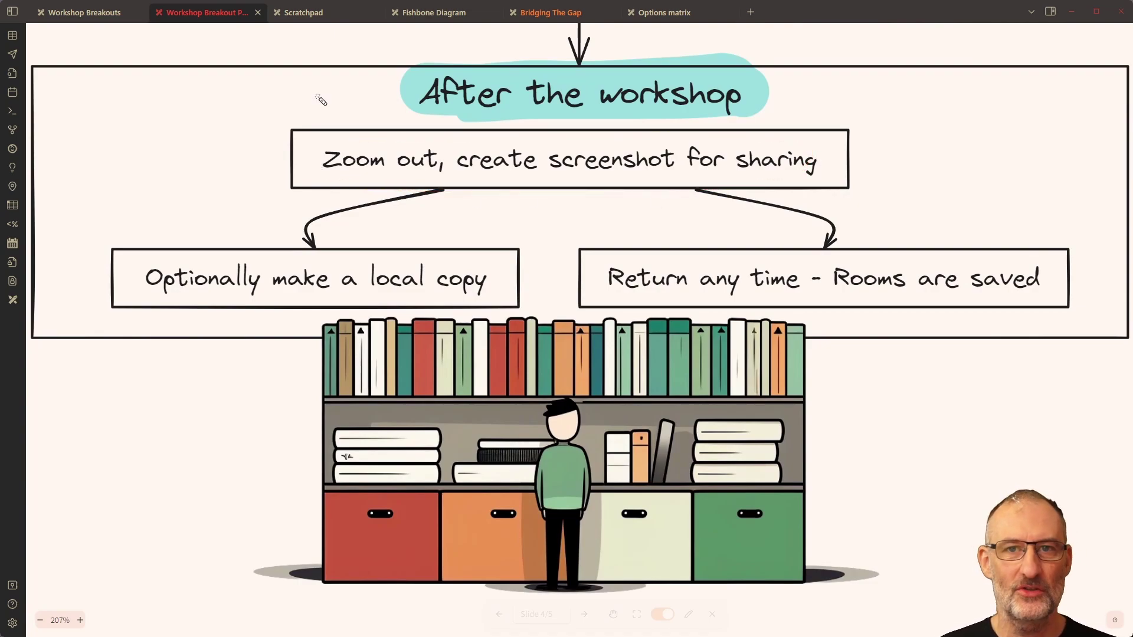
click(82, 12)
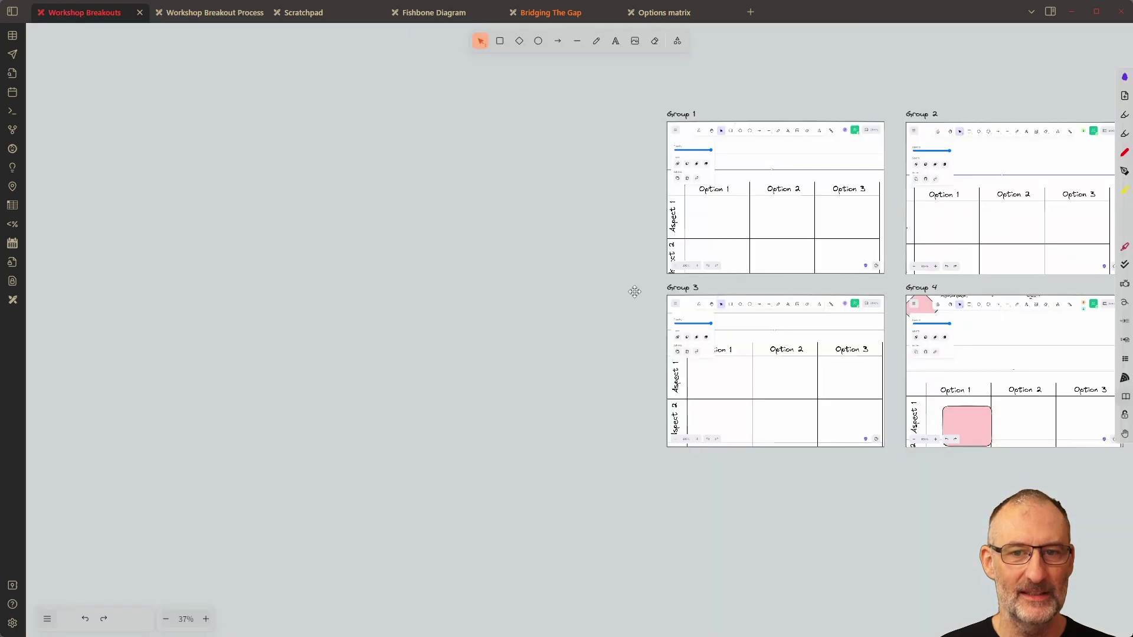
drag(635, 291, 9, 366)
Zoom out the Group 1 and Group 2 rooms so fishbone and matrix both show
scroll(51, 373, up, 3)
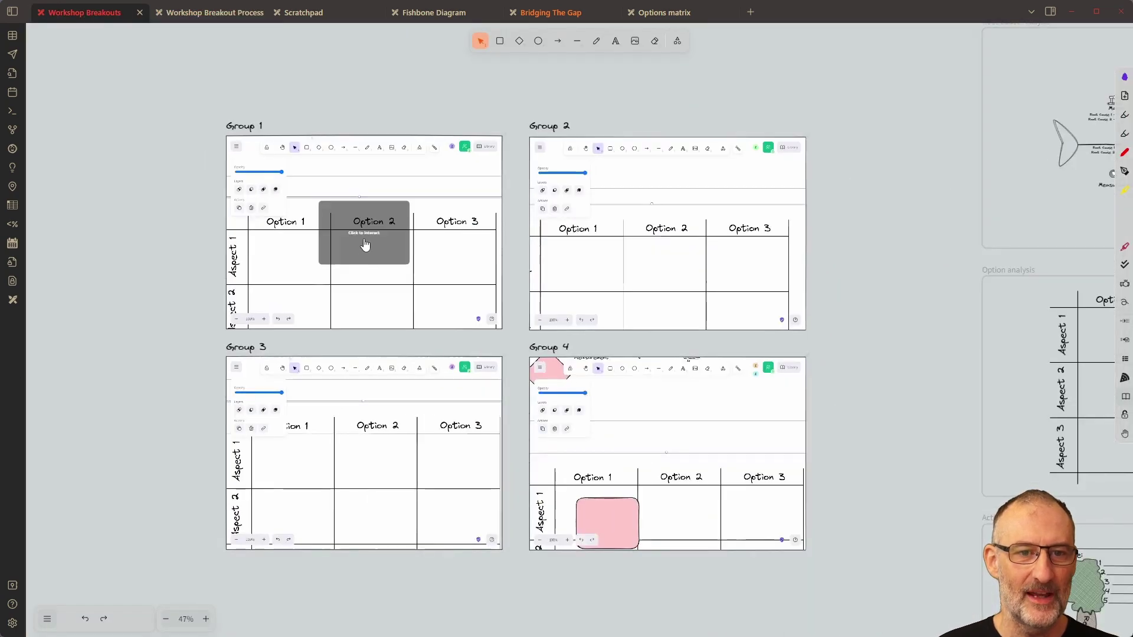
click(365, 244)
scroll(378, 227, down, 7)
scroll(378, 219, up, 5)
click(674, 245)
click(675, 245)
scroll(675, 266, down, 6)
Zoom out the Group 4 and Group 3 rooms the same way, then deselect
click(674, 446)
scroll(674, 448, down, 7)
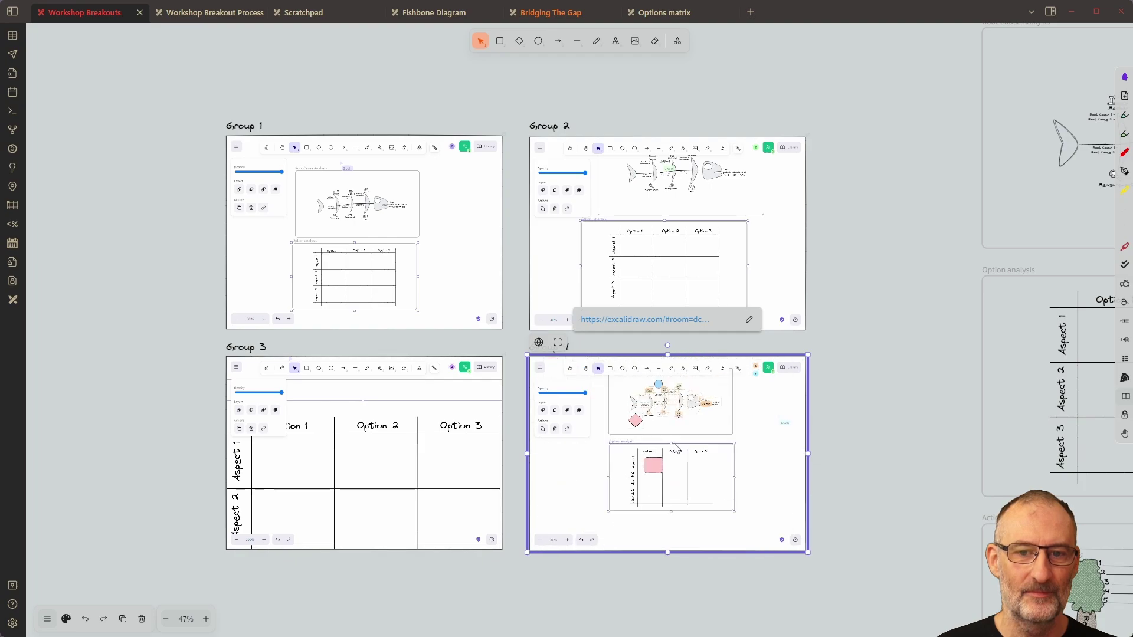
click(357, 450)
scroll(357, 450, down, 7)
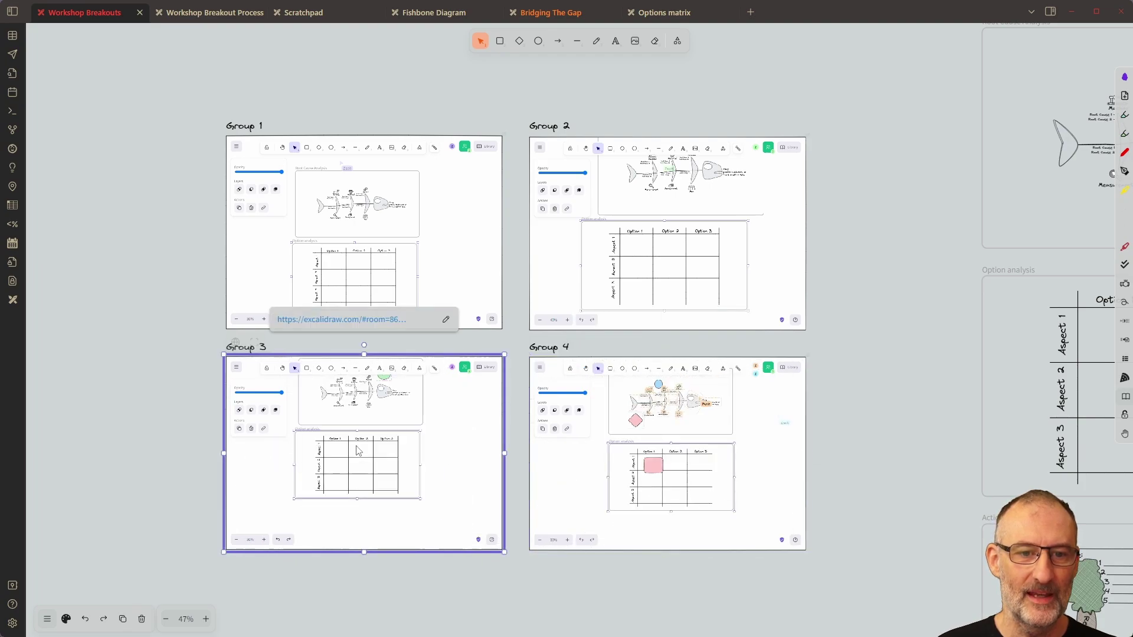
scroll(472, 466, up, 2)
click(522, 586)
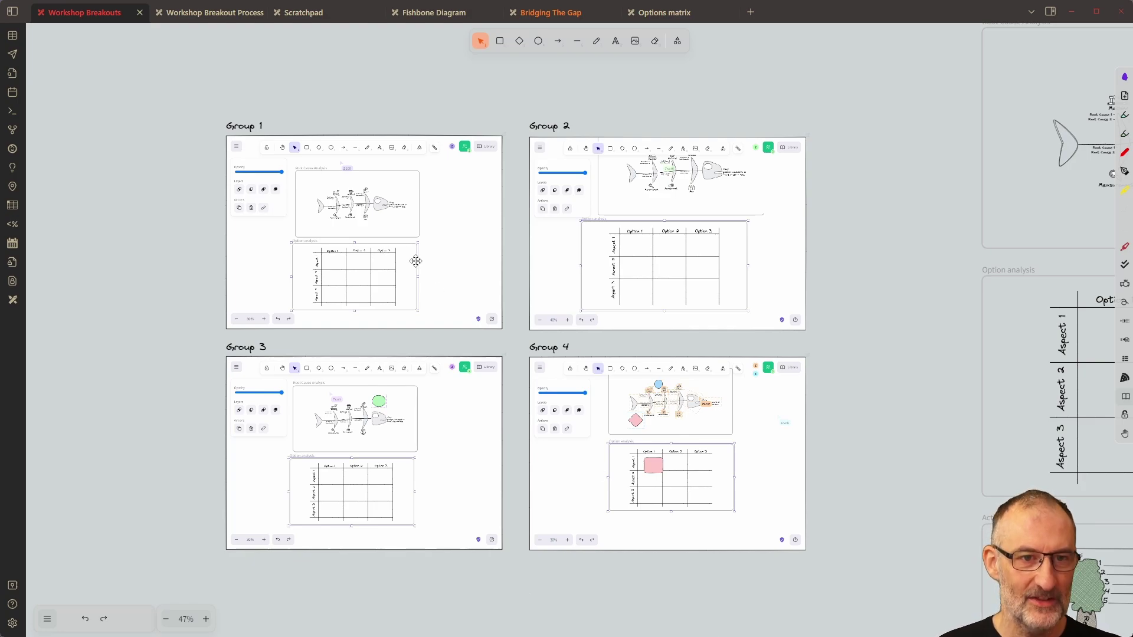
Take a Win+Shift+S snip of all four group boards
key(super+shift+s)
drag(214, 109, 818, 564)
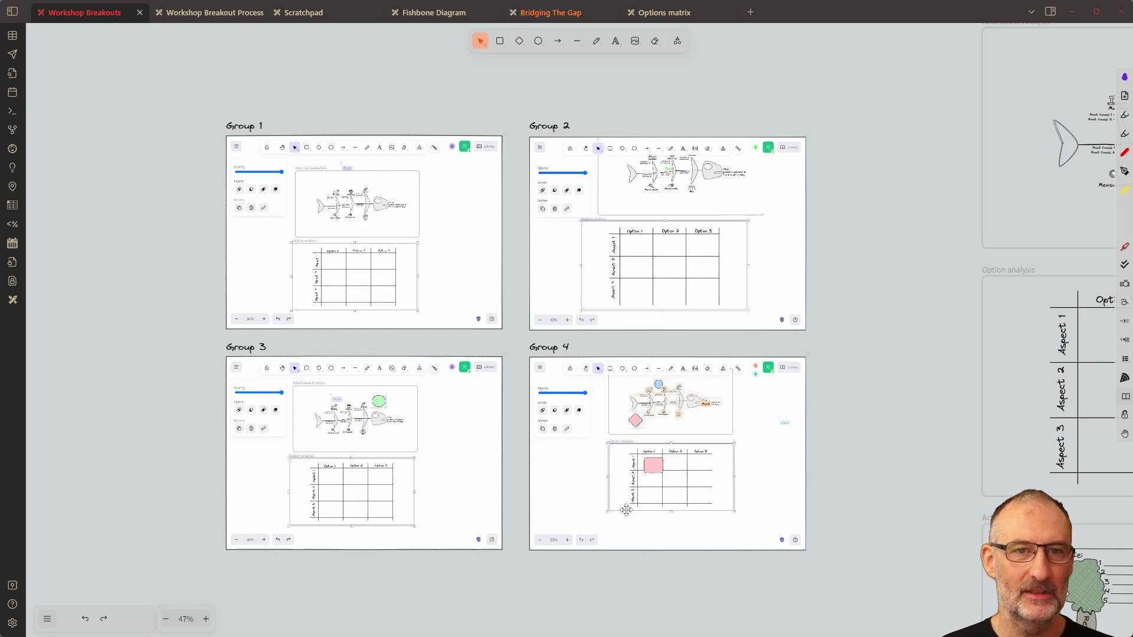
click(199, 13)
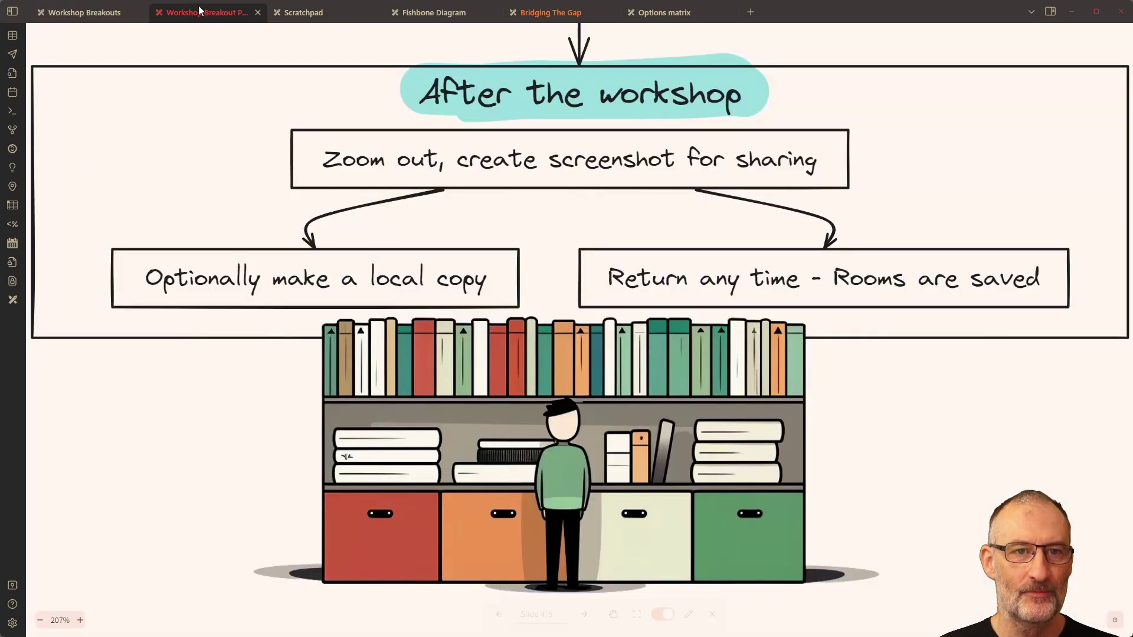
Outline the 'Optionally make a local copy' and 'Return any time - Rooms are saved' steps, then reopen the Scratchpad
mouse_move(209, 241)
mouse_down()
mouse_move(189, 241)
mouse_move(165, 290)
mouse_up()
mouse_move(232, 316)
mouse_down()
mouse_move(544, 283)
mouse_move(230, 239)
mouse_move(154, 266)
mouse_move(158, 280)
mouse_up()
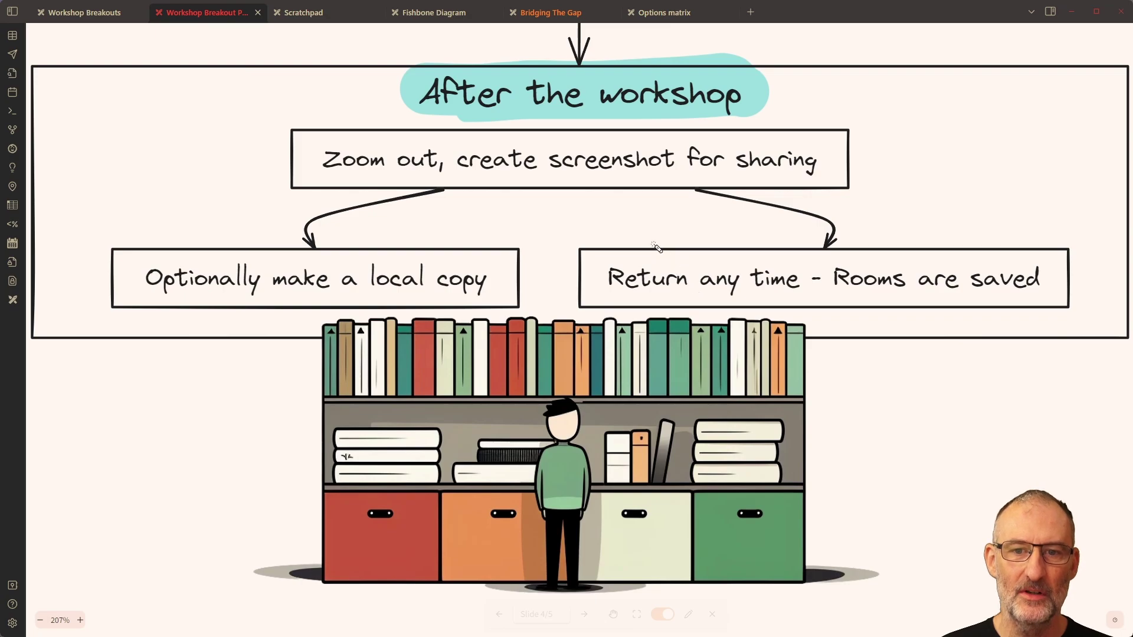
mouse_move(608, 253)
mouse_down()
mouse_move(734, 314)
mouse_move(1089, 283)
mouse_move(636, 257)
mouse_up()
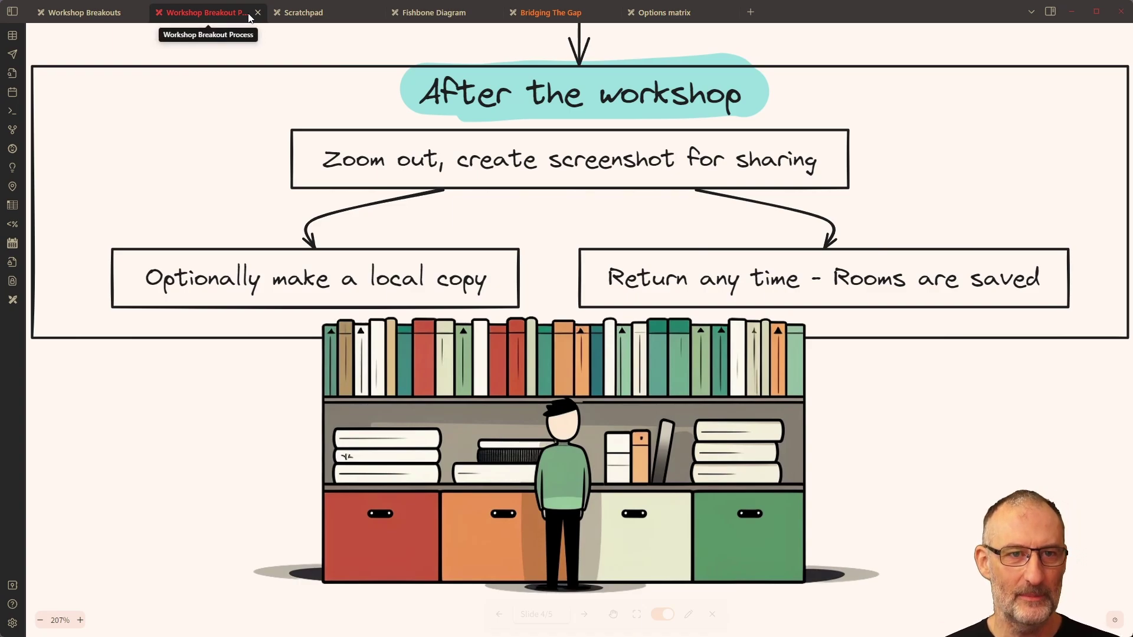
click(324, 14)
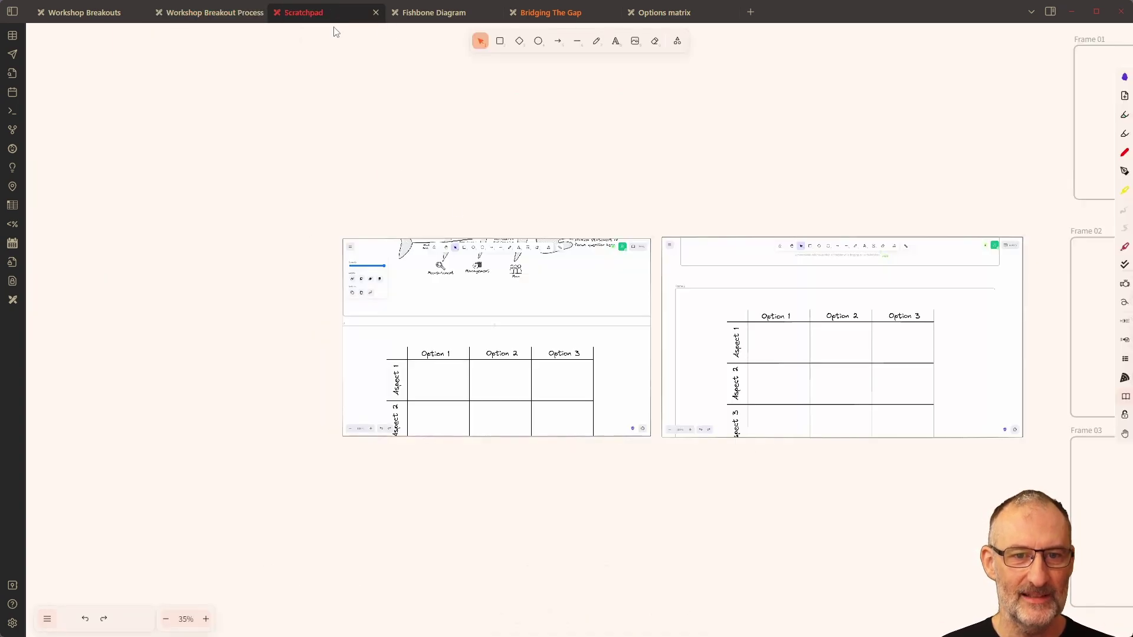
Open the left embedded room's link for editing and drag-select the full excalidraw.com room URL
click(491, 275)
click(577, 201)
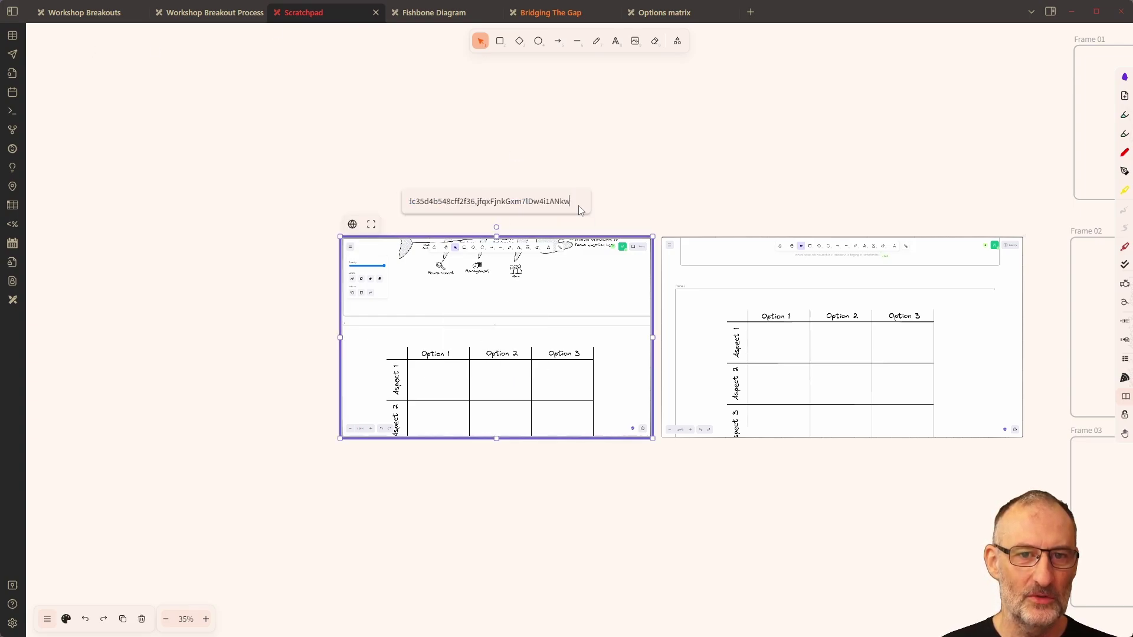
drag(572, 201, 522, 203)
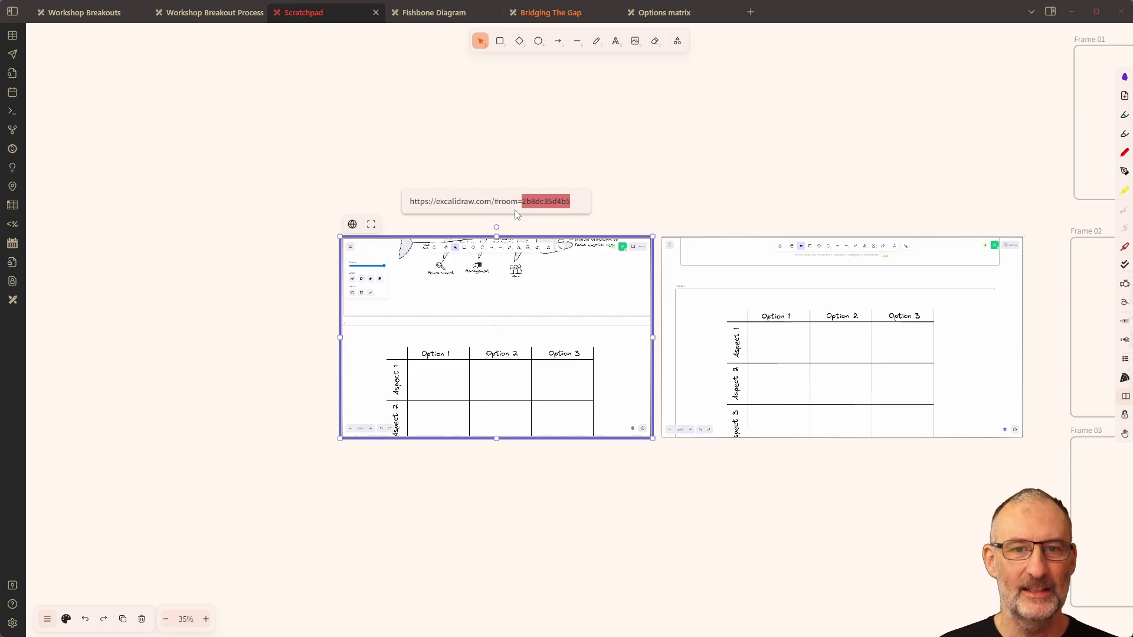
drag(543, 198, 620, 205)
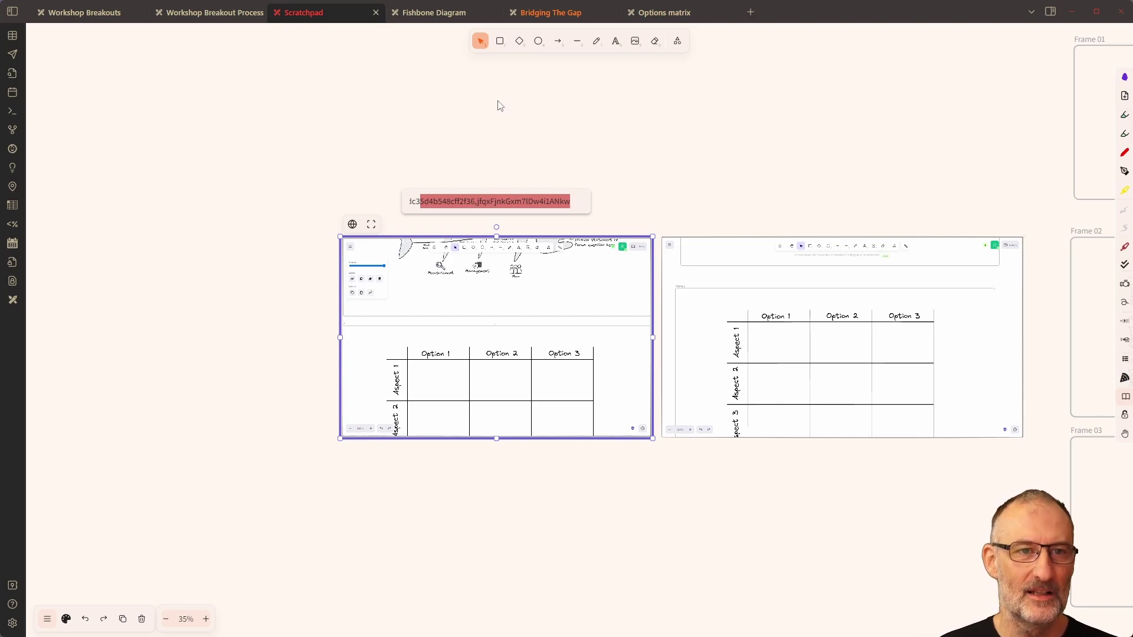
click(397, 116)
Circle 'Return any time - Rooms are saved' on the process slide, then switch to Workshop Breakouts
click(207, 12)
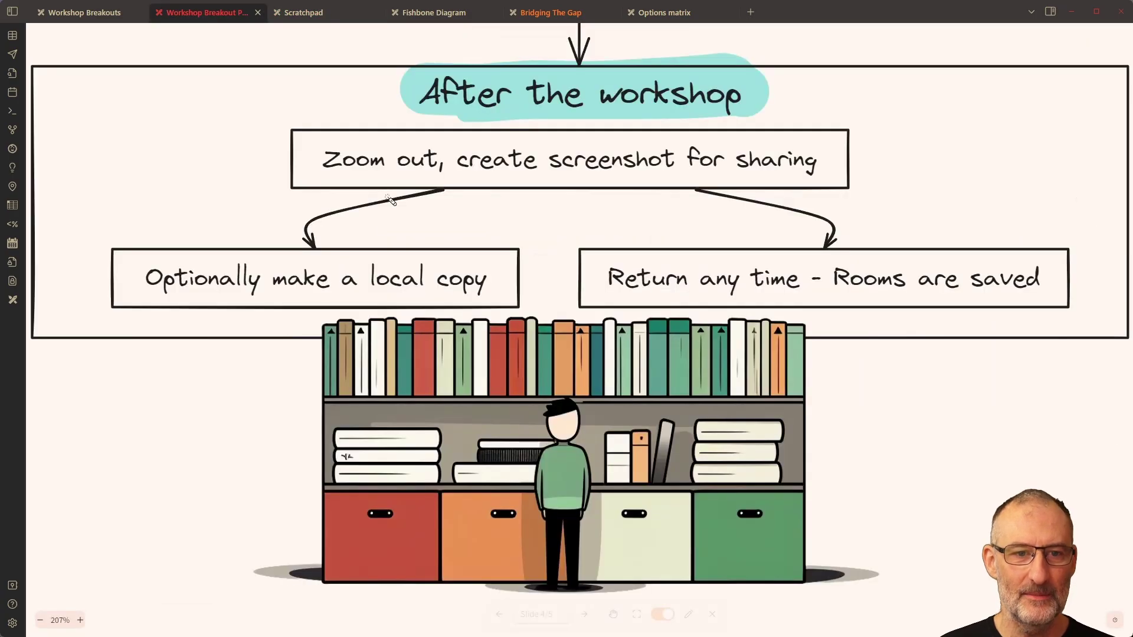
mouse_move(610, 266)
mouse_down()
mouse_move(643, 298)
mouse_move(1003, 310)
mouse_move(885, 245)
mouse_move(645, 267)
mouse_move(630, 291)
mouse_move(1050, 310)
mouse_up()
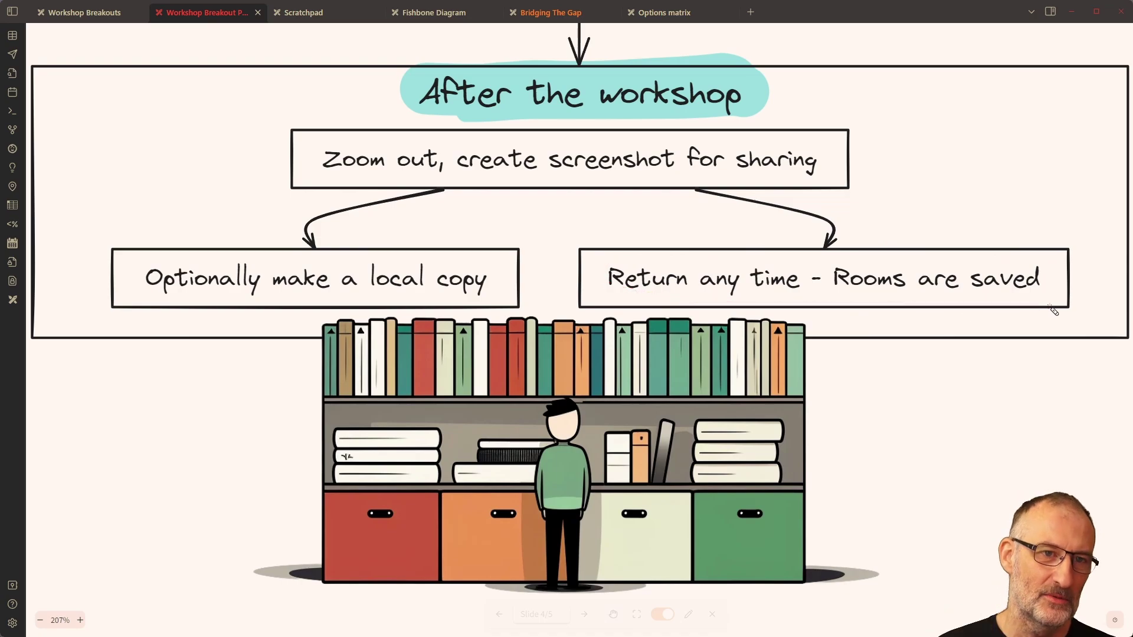
click(86, 13)
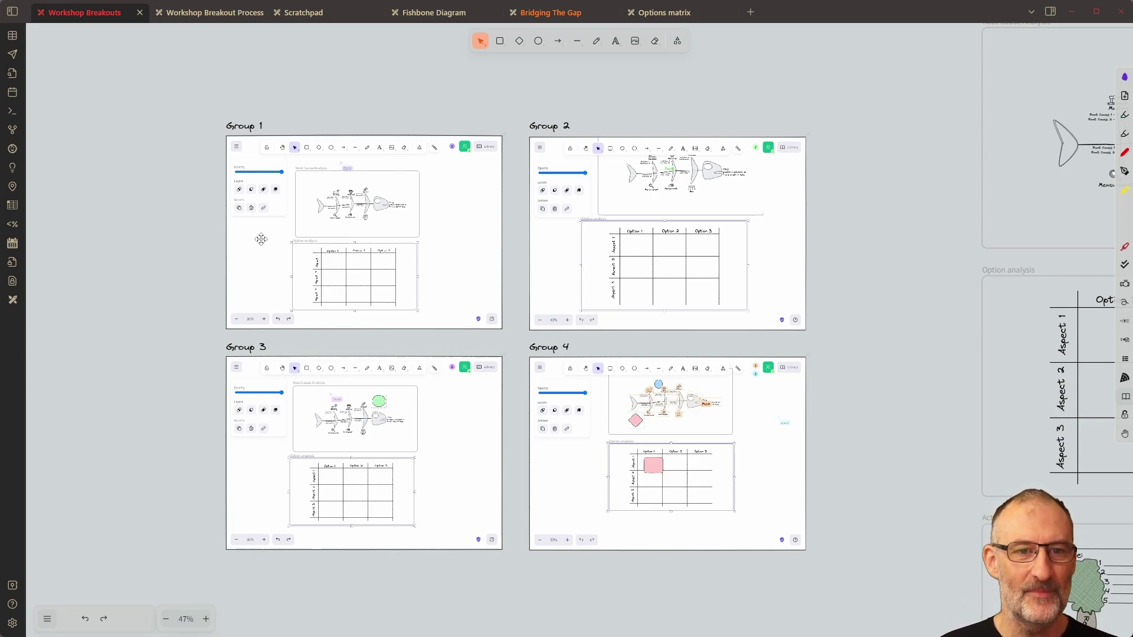
Enlarge the Group 1 room and select its fishbone and options frames for copying
drag(152, 272, 380, 281)
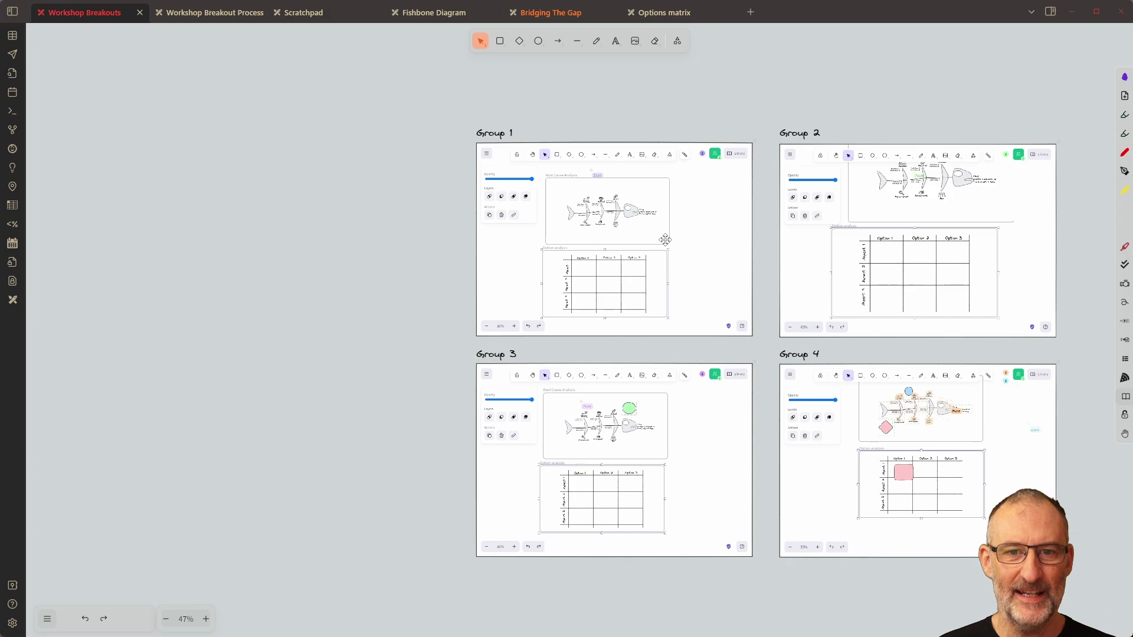
click(639, 247)
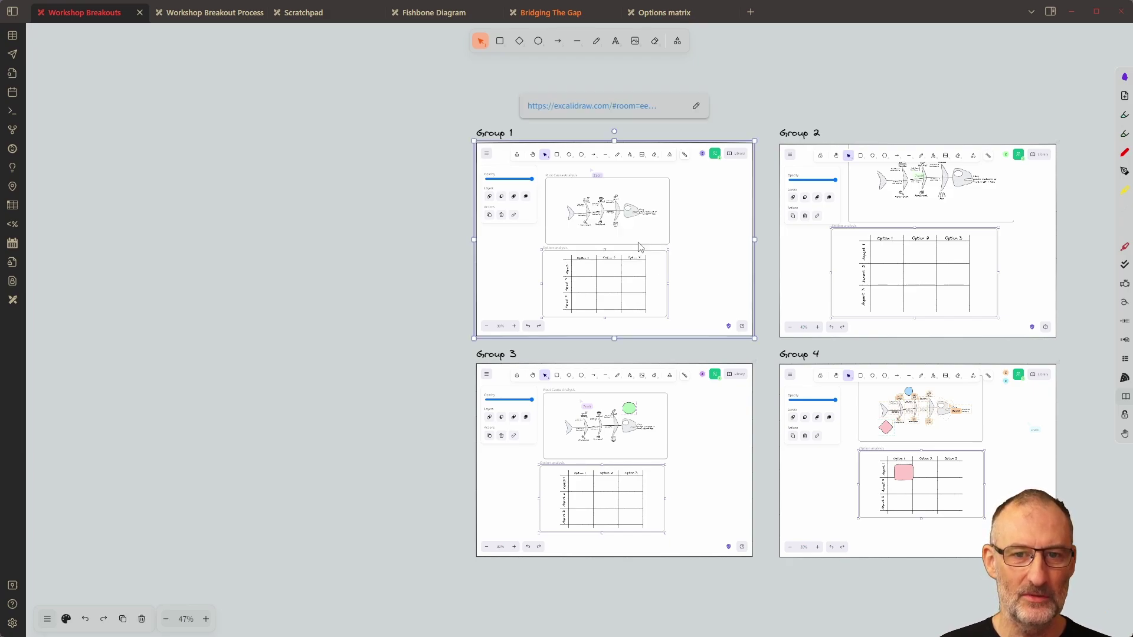
click(505, 129)
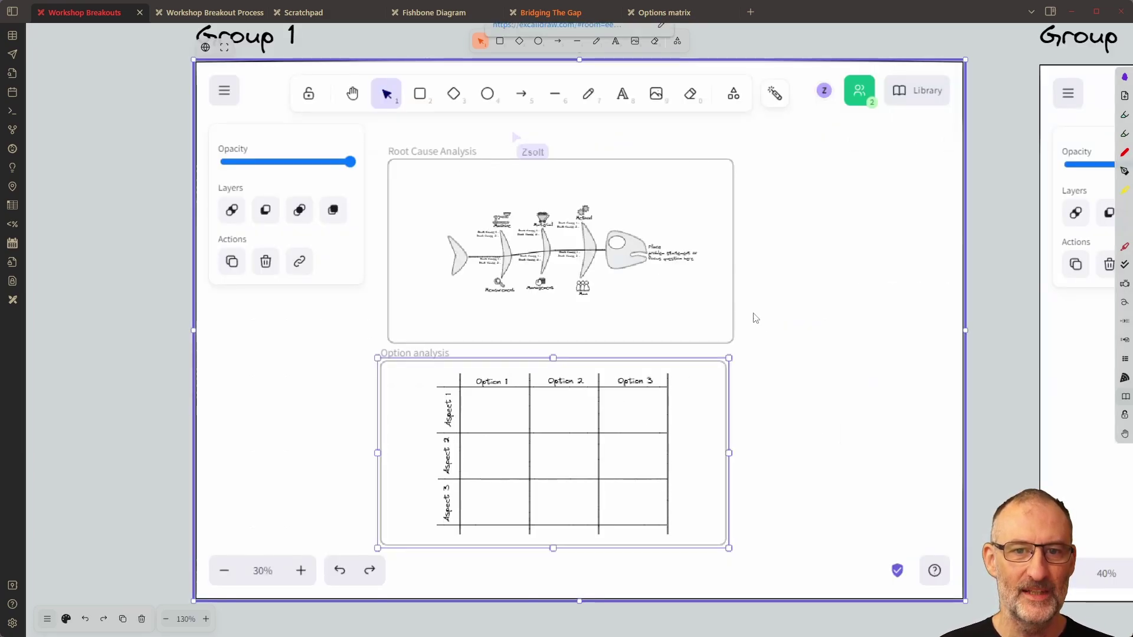
key(ctrl+a)
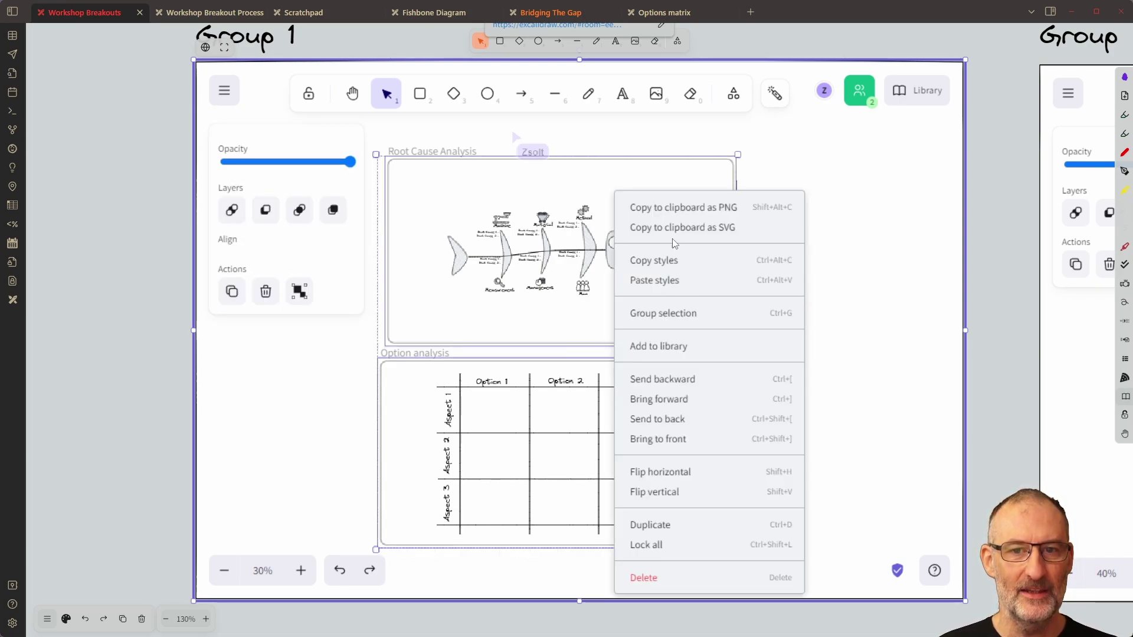
click(472, 348)
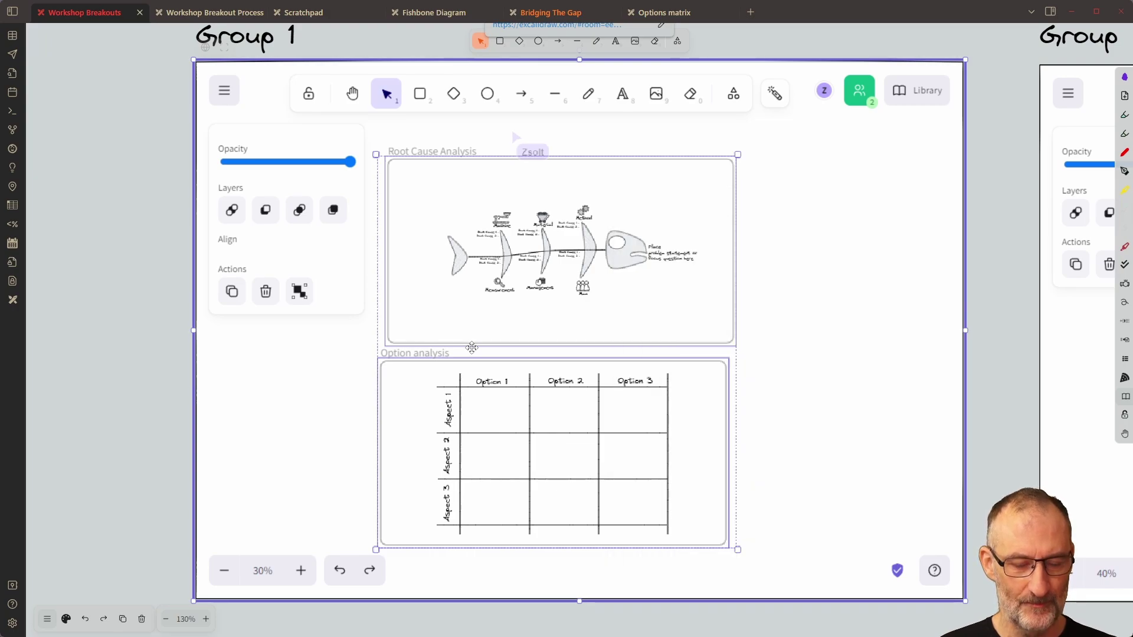
click(137, 332)
Place the Group 1 fishbone and matrix copy at the upper left of the canvas
scroll(137, 331, left, 10)
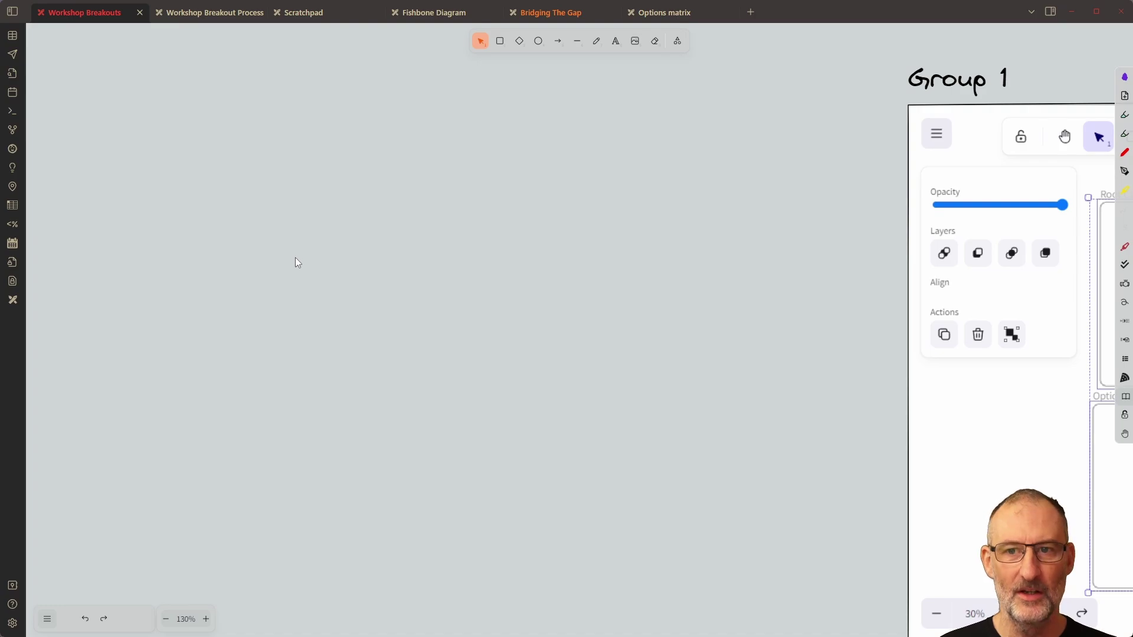
scroll(295, 257, down, 5)
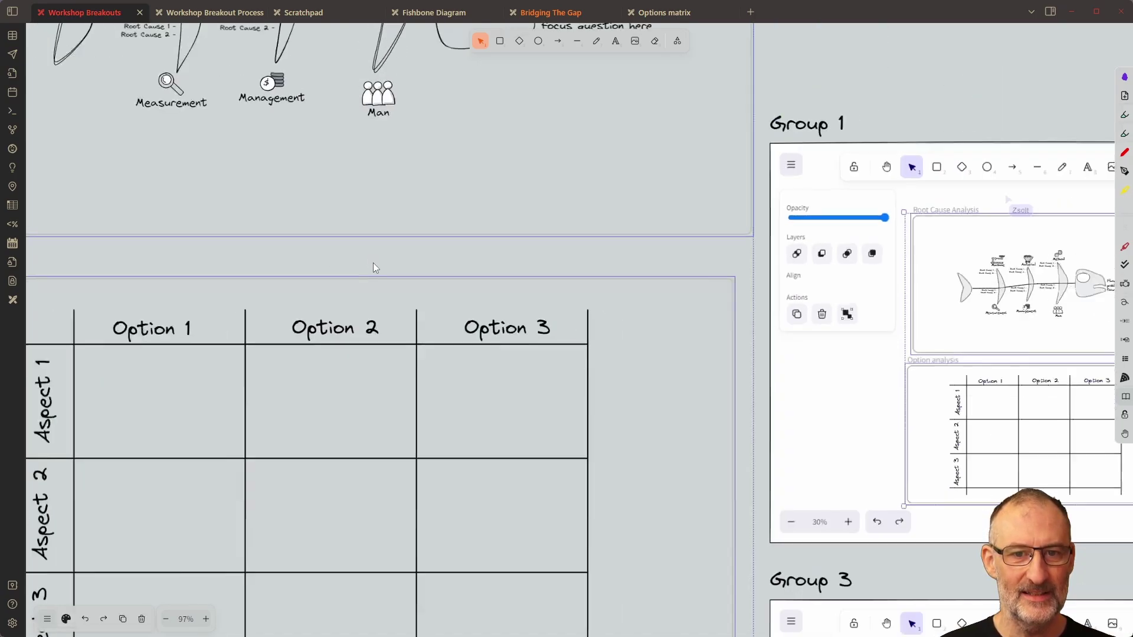
scroll(382, 278, down, 2)
scroll(335, 303, down, 3)
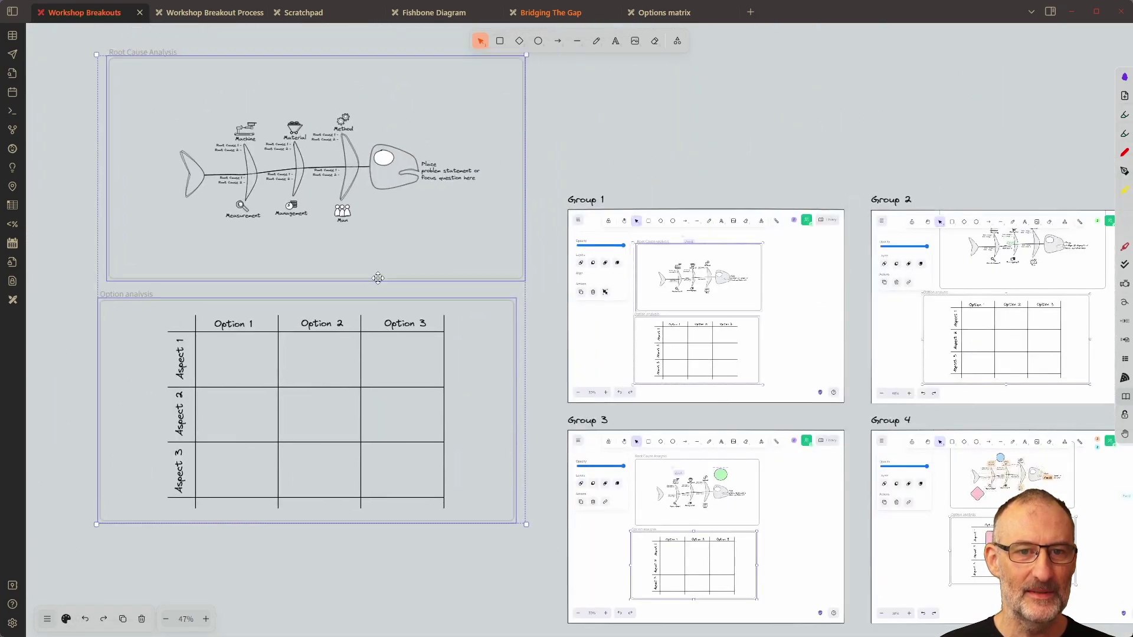
scroll(534, 363, down, 4)
drag(478, 398, 399, 271)
click(483, 339)
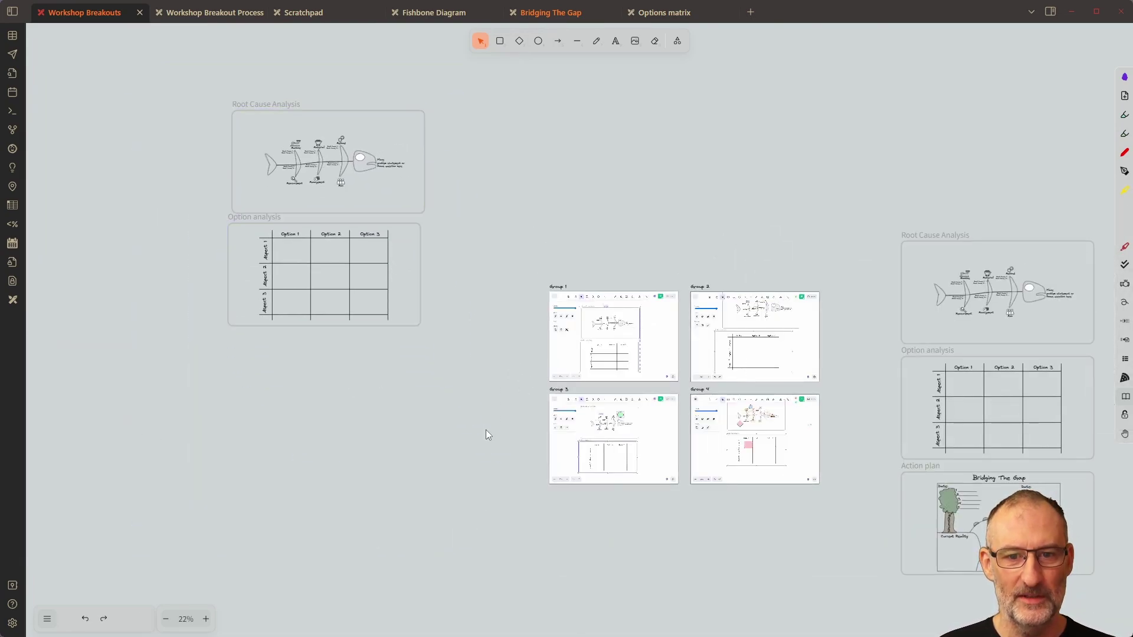
Paste the Group 3 fishbone and matrix copy below the Group 1 copy
click(610, 438)
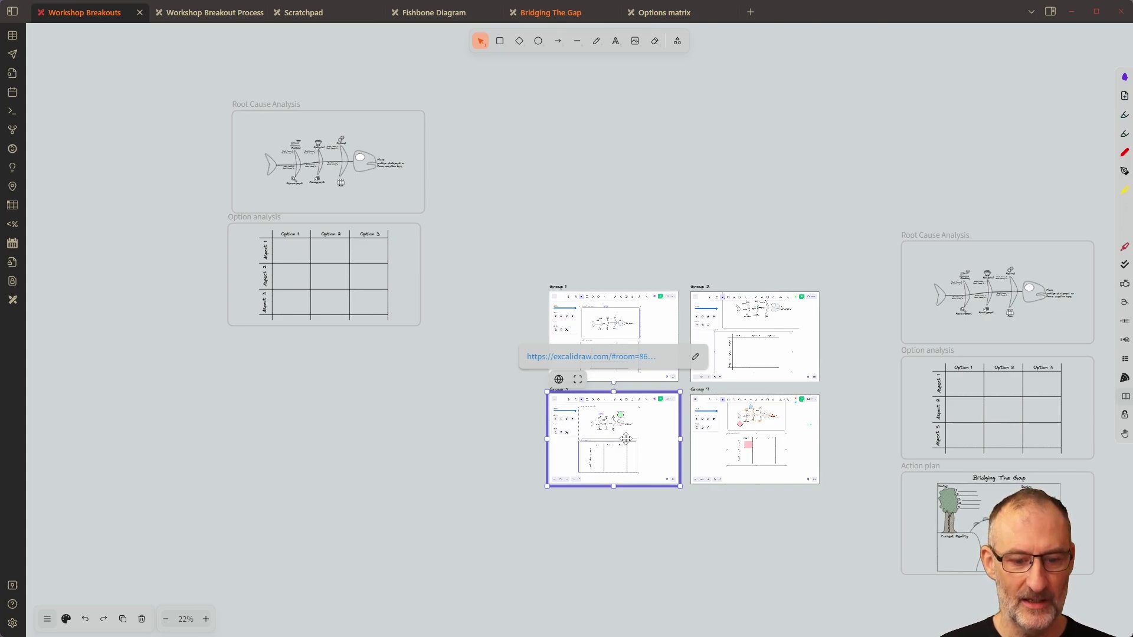
click(309, 423)
key(ctrl+v)
drag(385, 415, 404, 487)
click(708, 391)
Paste the Group 2 fishbone and matrix copy above the group rooms
click(759, 344)
key(ctrl+a)
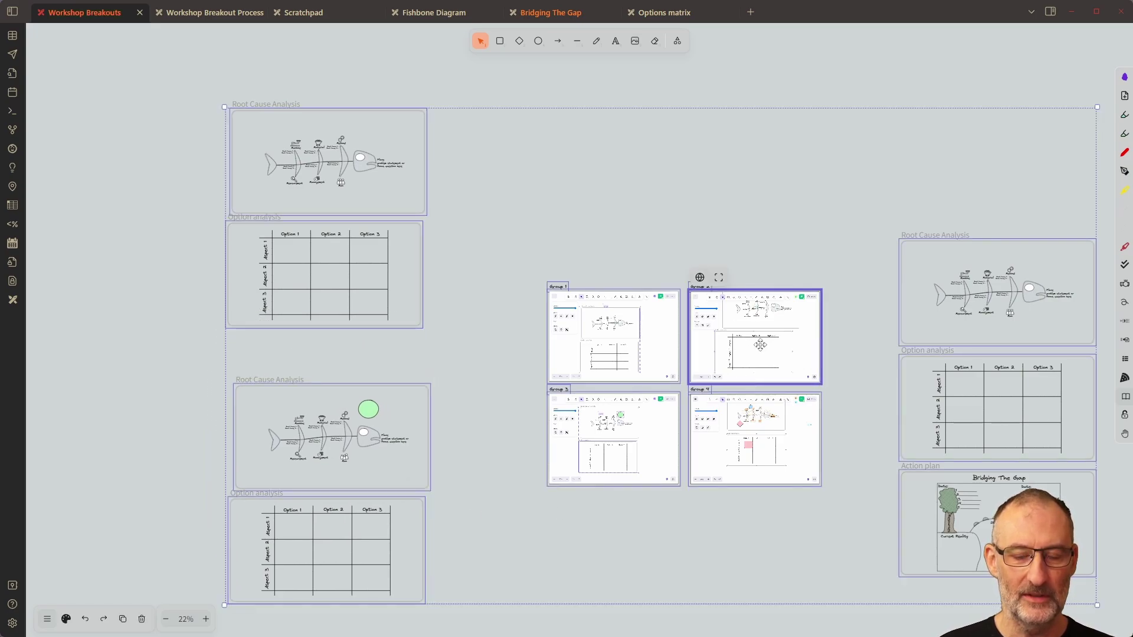
click(873, 348)
click(756, 344)
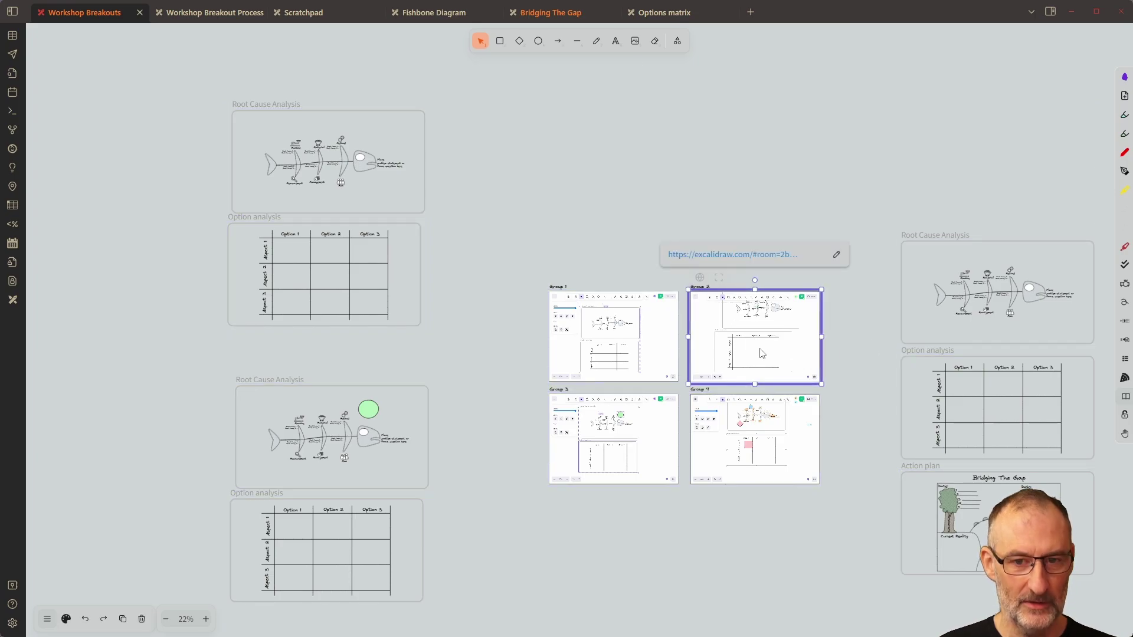
key(shift+2)
scroll(1042, 332, down, 5)
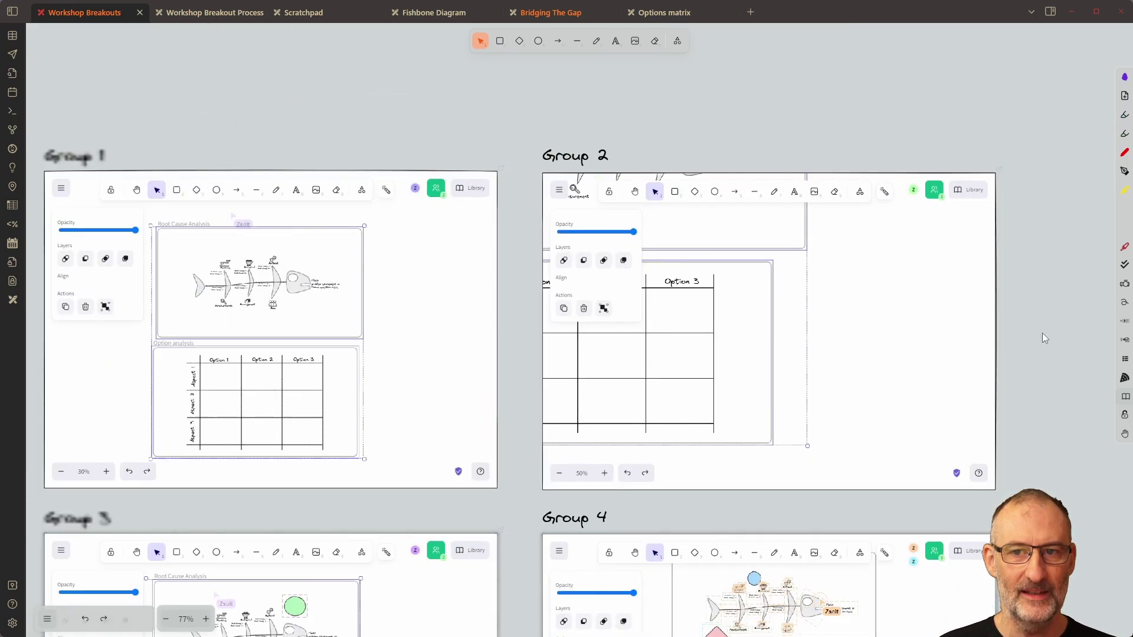
scroll(983, 320, up, 3)
key(ctrl+v)
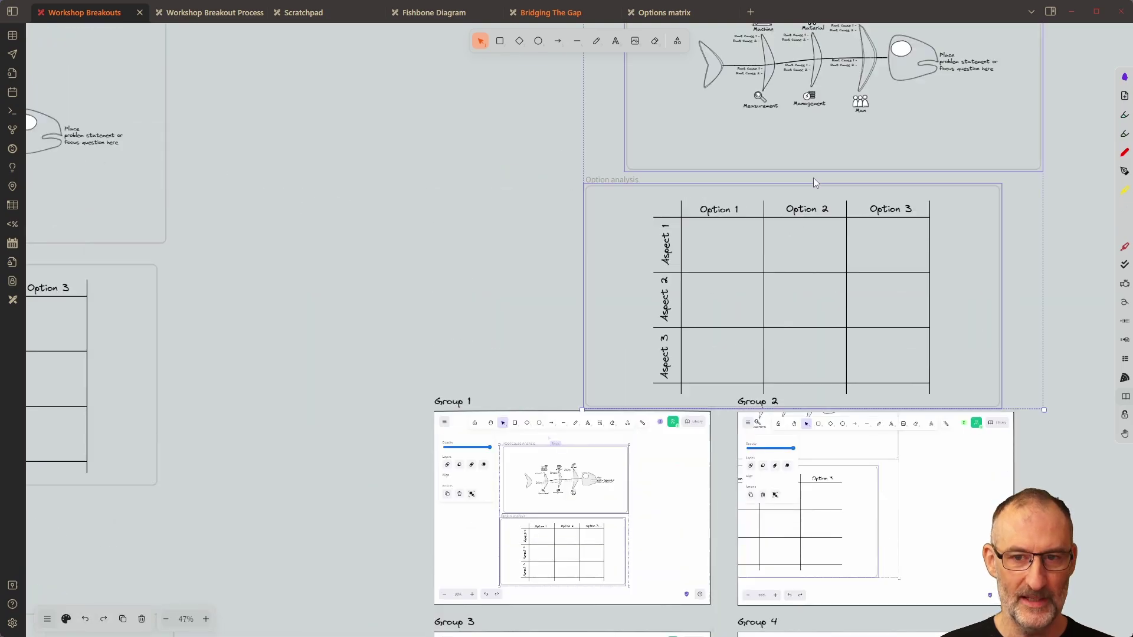
drag(826, 224, 873, 188)
click(519, 239)
scroll(519, 234, down, 5)
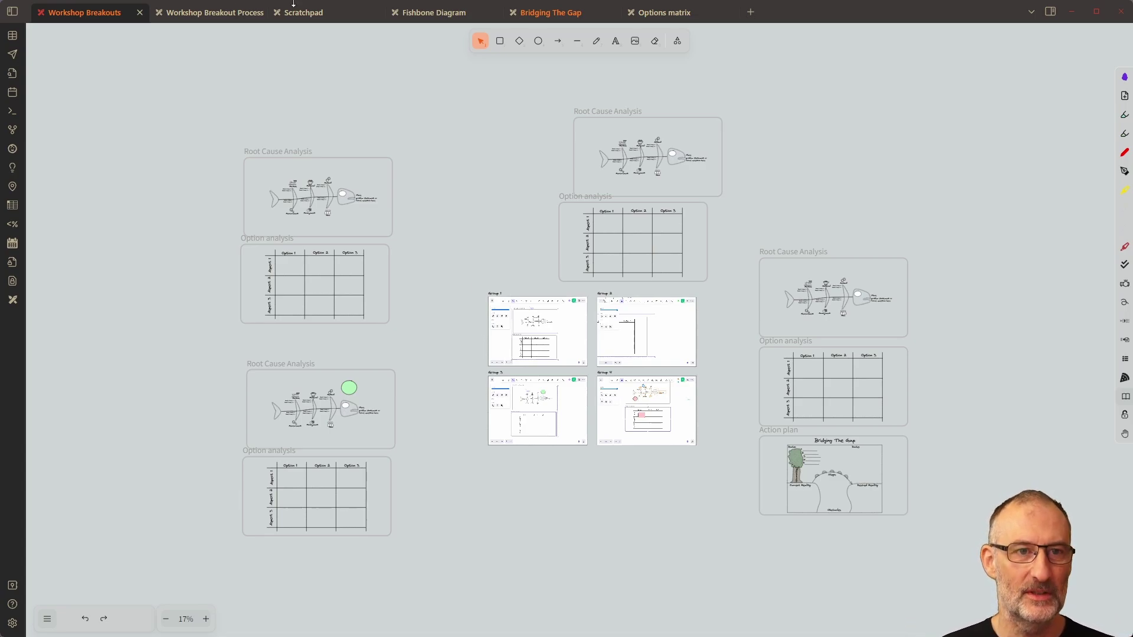
click(210, 12)
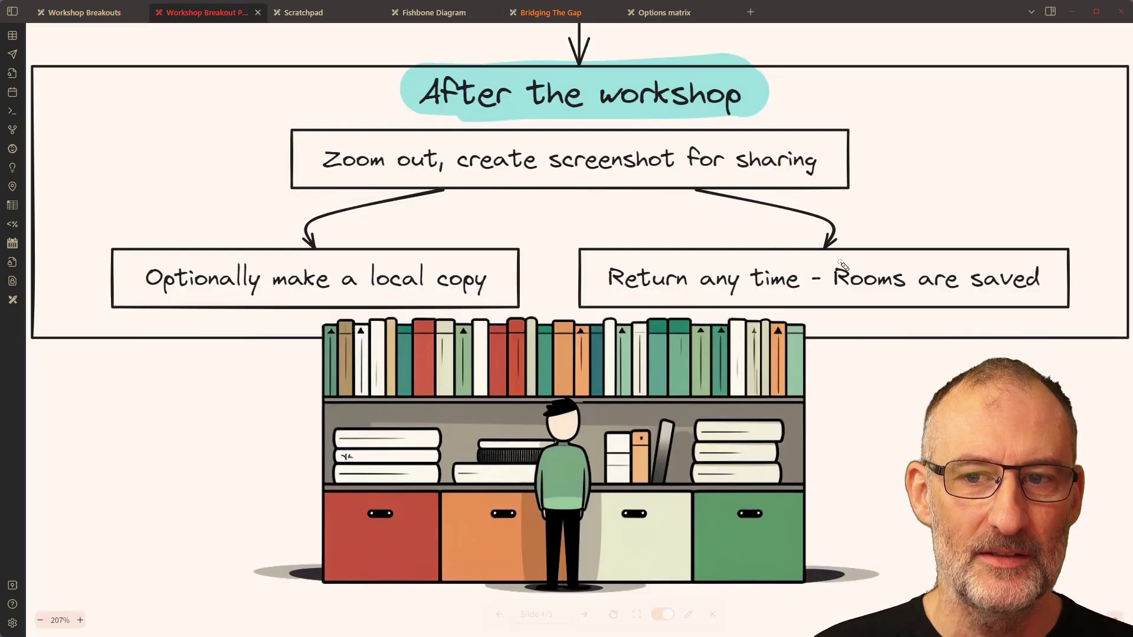
key(Right)
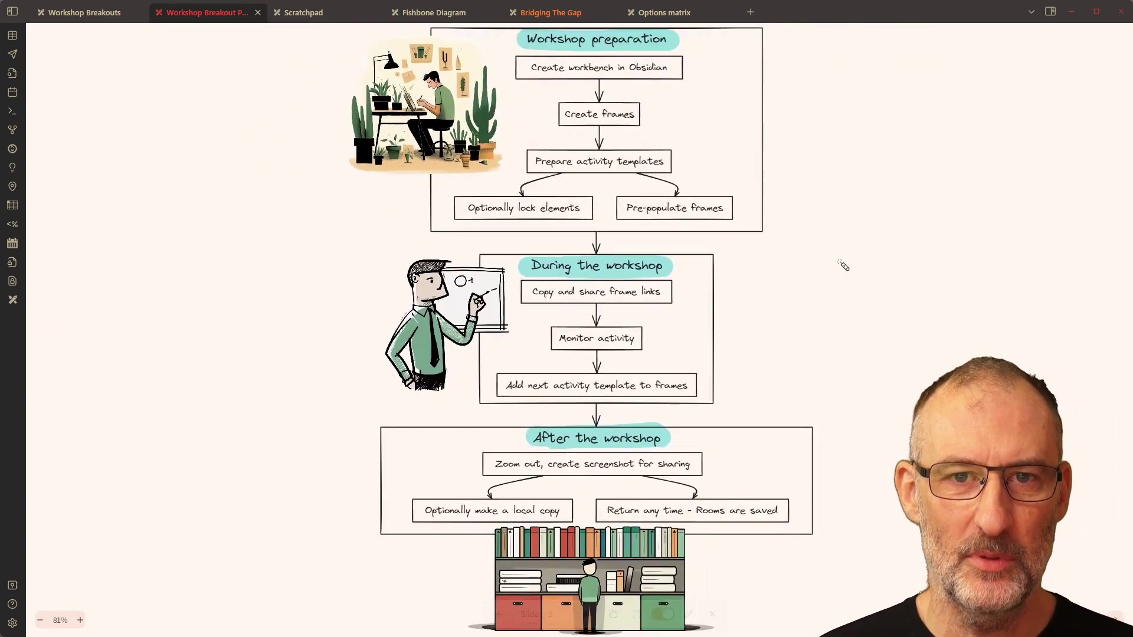
drag(537, 48, 715, 42)
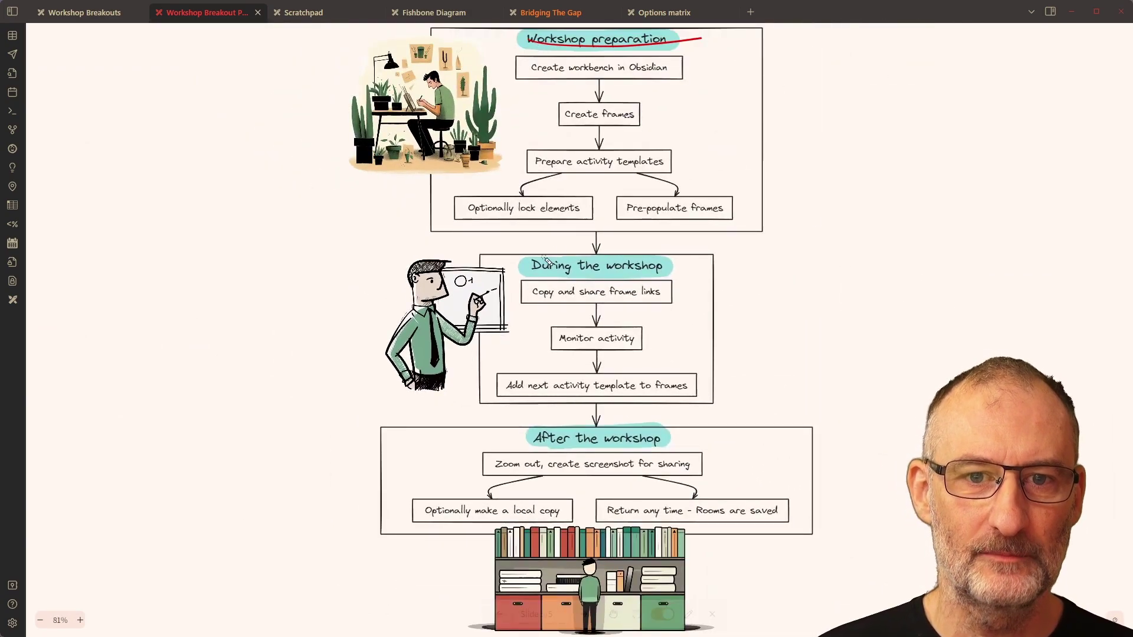
drag(517, 440, 696, 460)
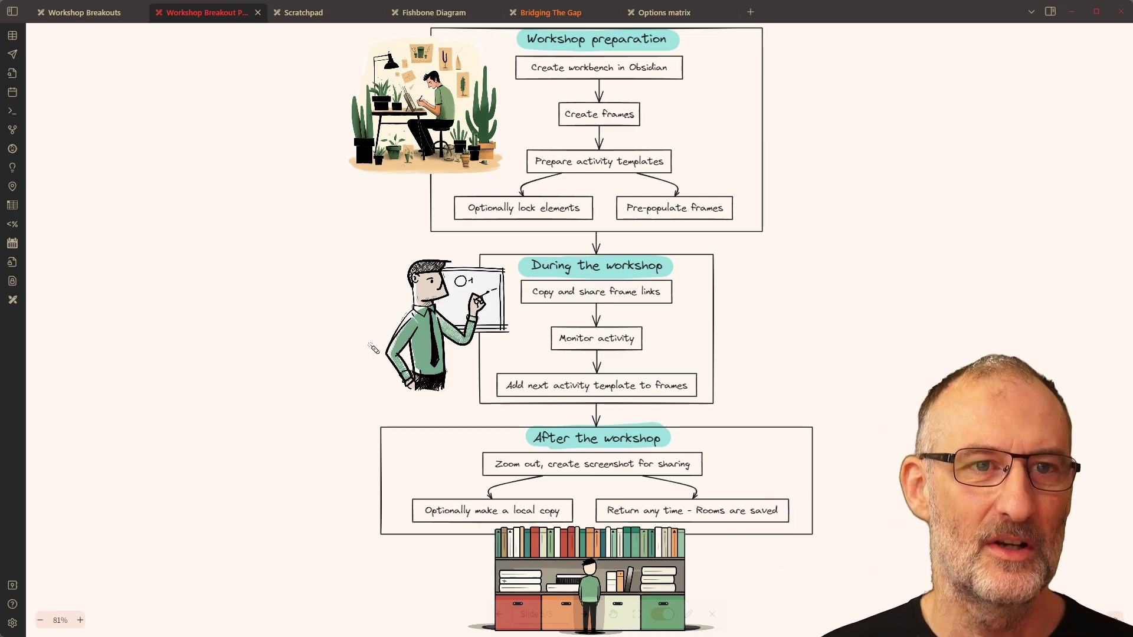
click(84, 12)
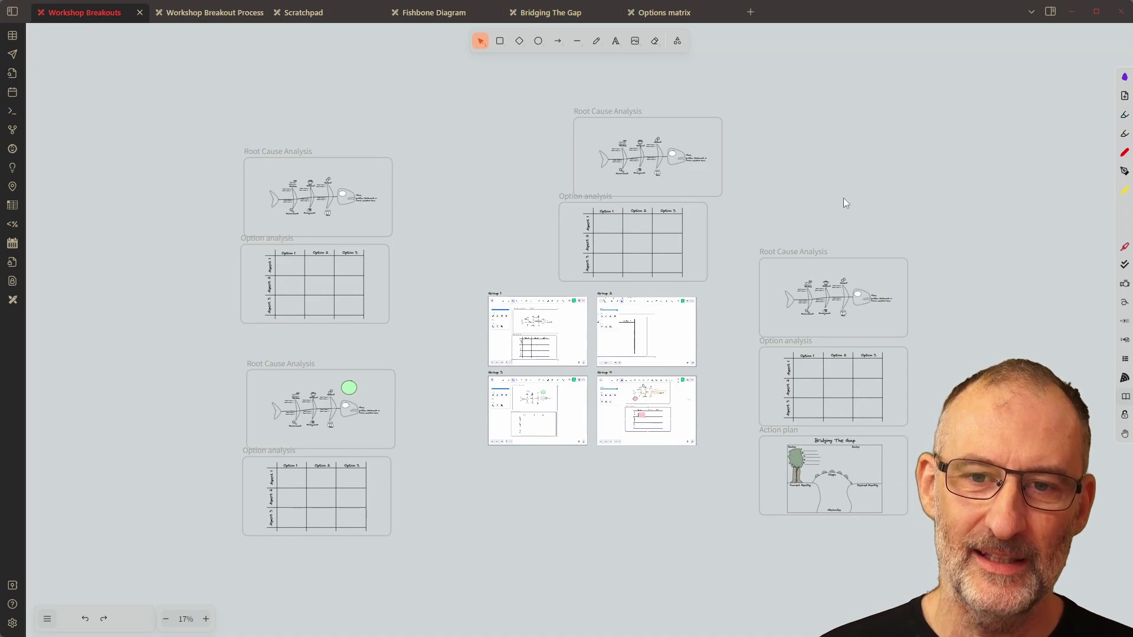